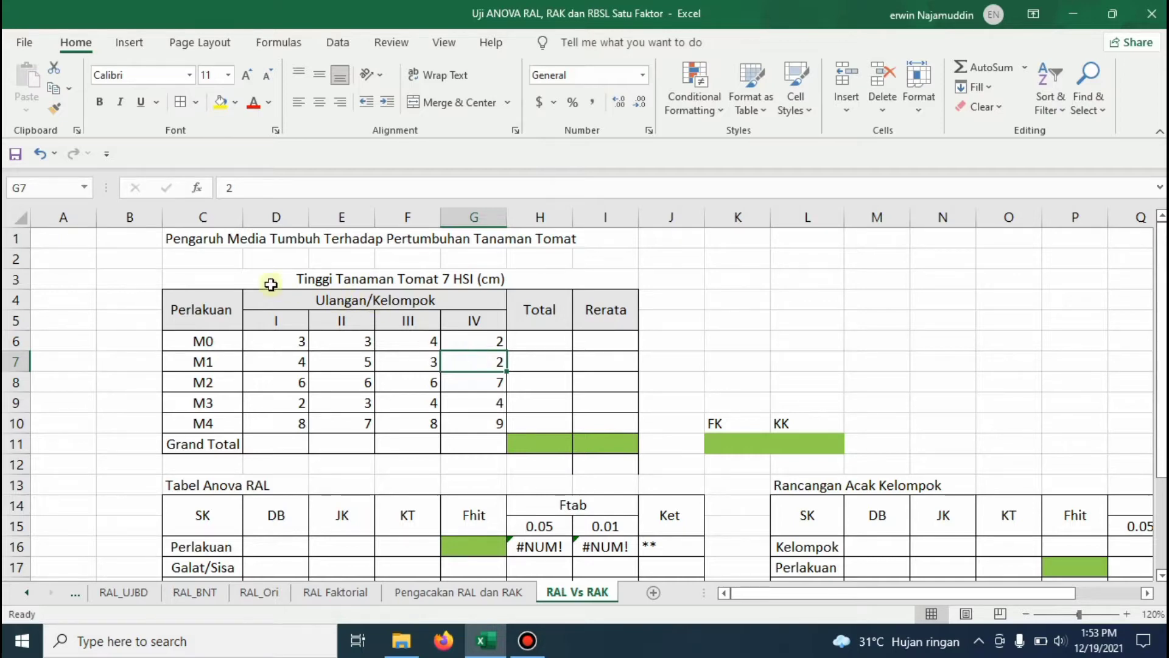
- Change the title in C1 to "Pengaruh Media Tanaman Terhadap Pertumbuhan Tanaman Tomat"
left_click_drag(242, 283, 547, 438)
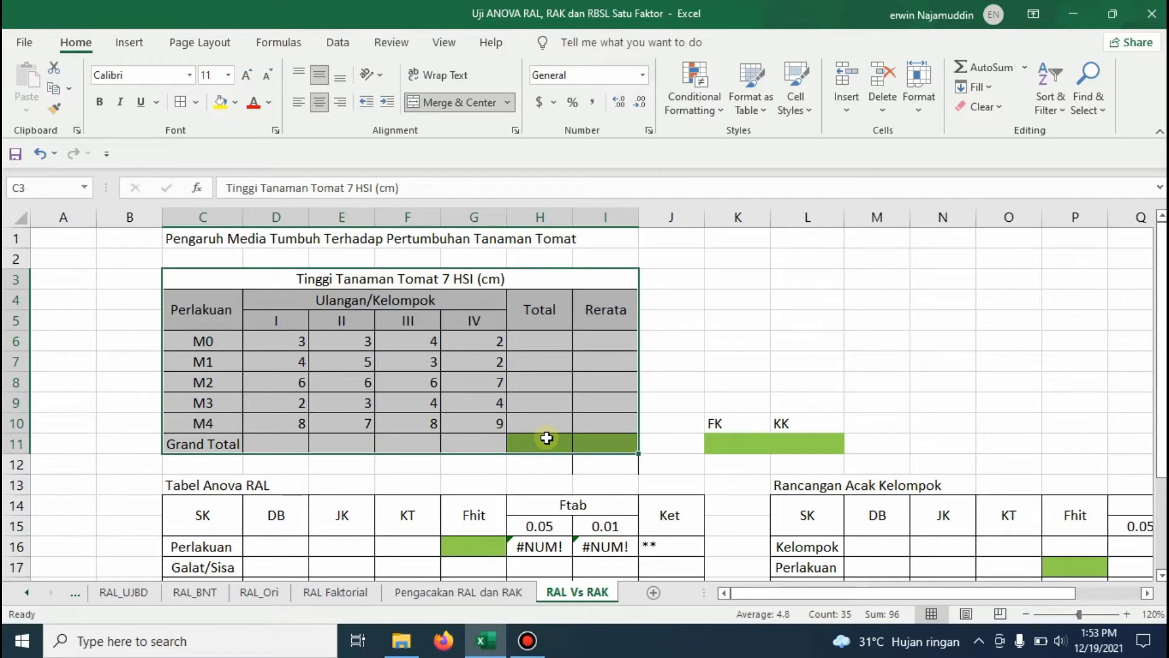
left_click(210, 336)
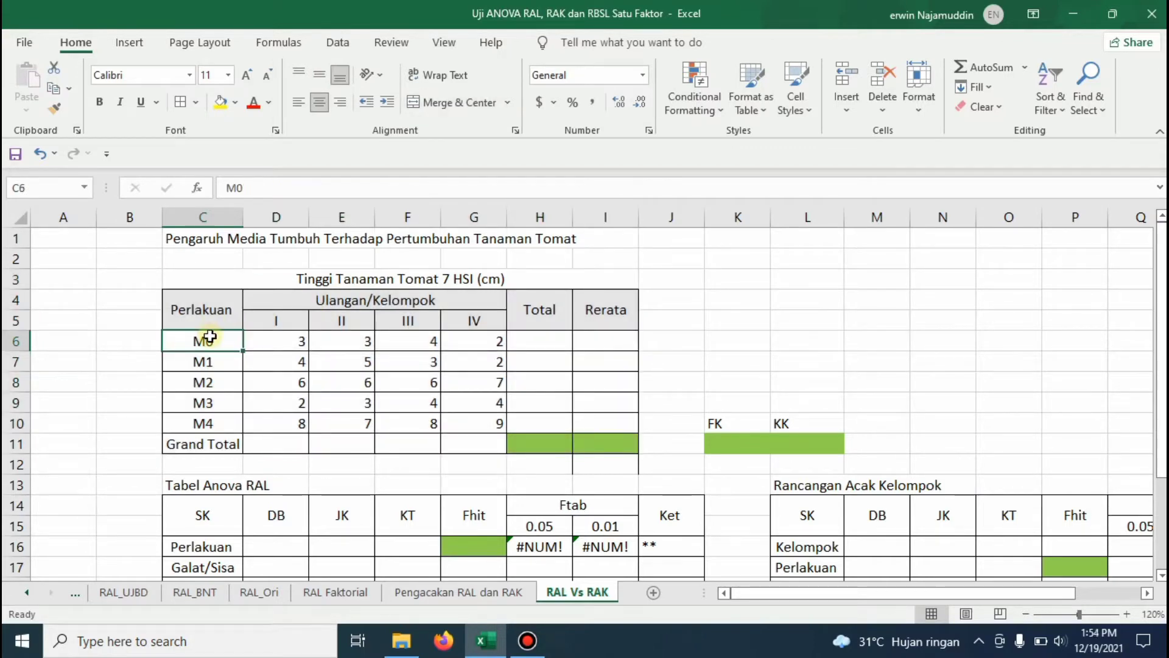
left_click(212, 239)
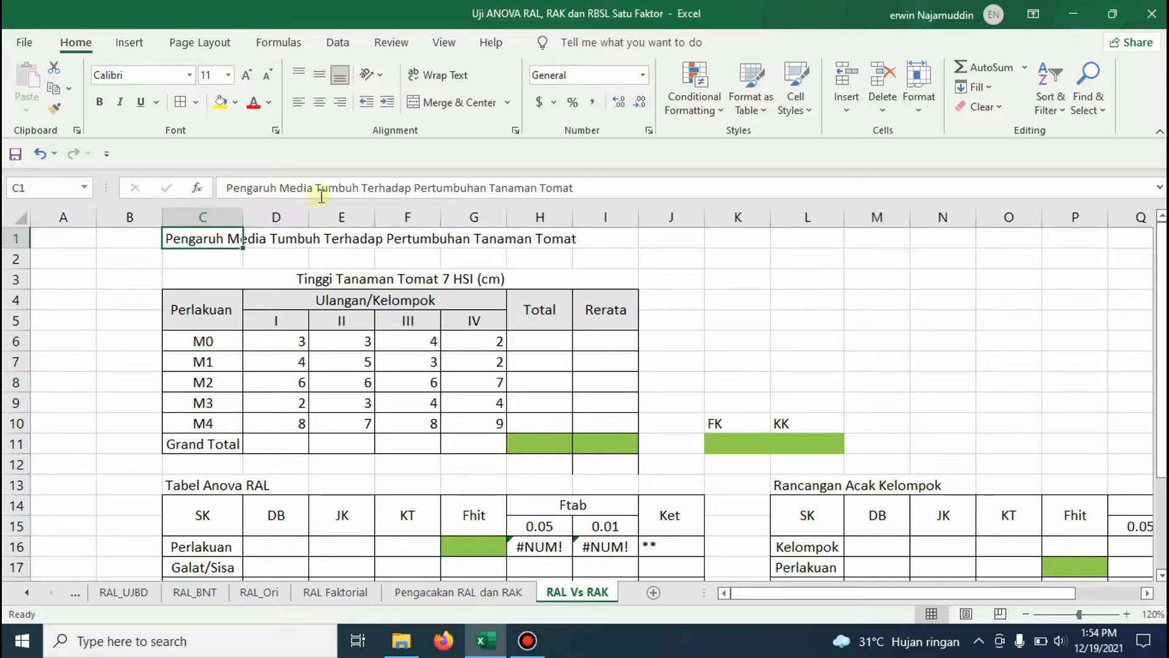
left_click_drag(315, 187, 359, 192)
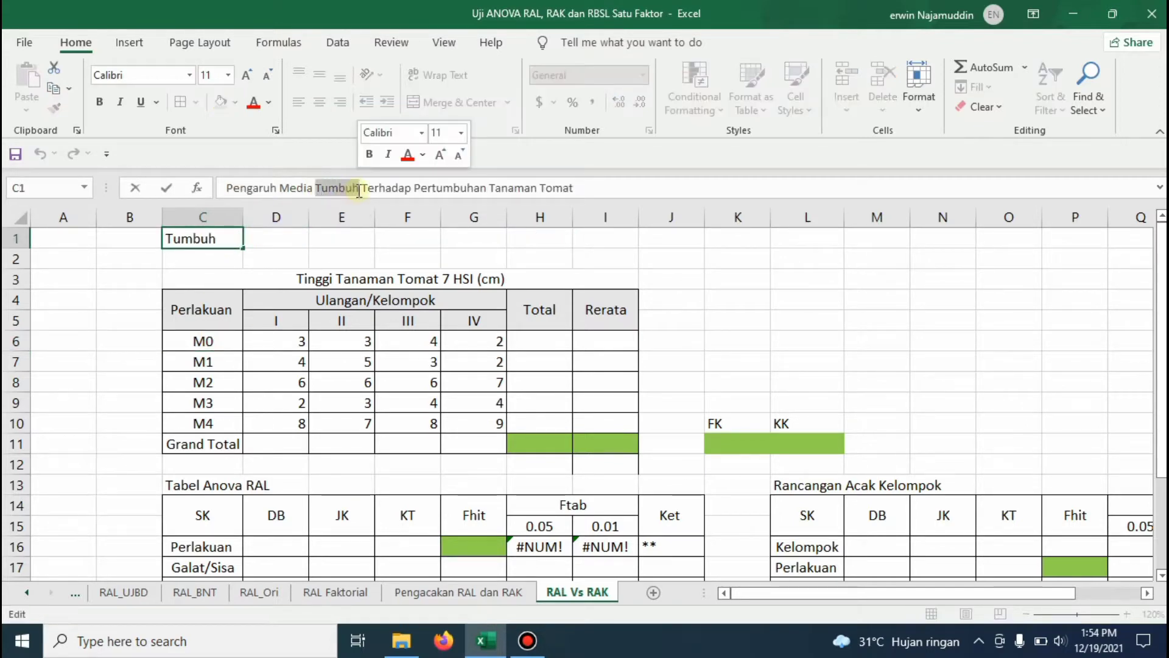
type("Tanaman")
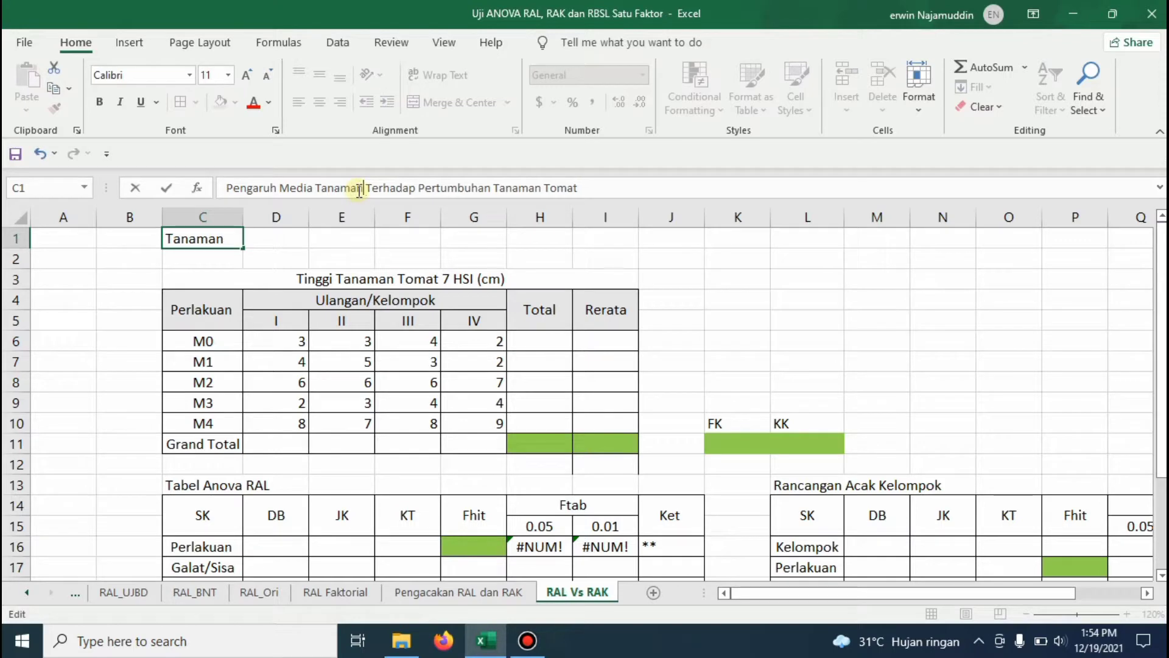
key("Return")
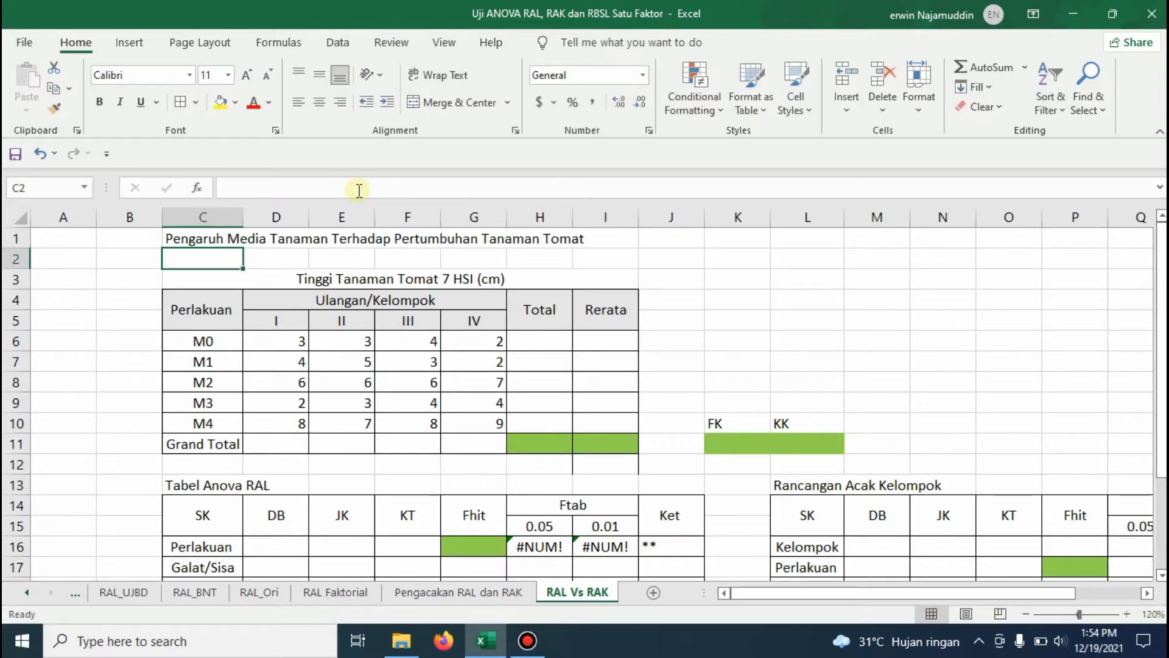
- Examine the treatments M0 to M4 and the replicate headings I to IV in the tomato plant height table
left_click(203, 342)
key("Down")
key("Down")
key("Down")
key("Down")
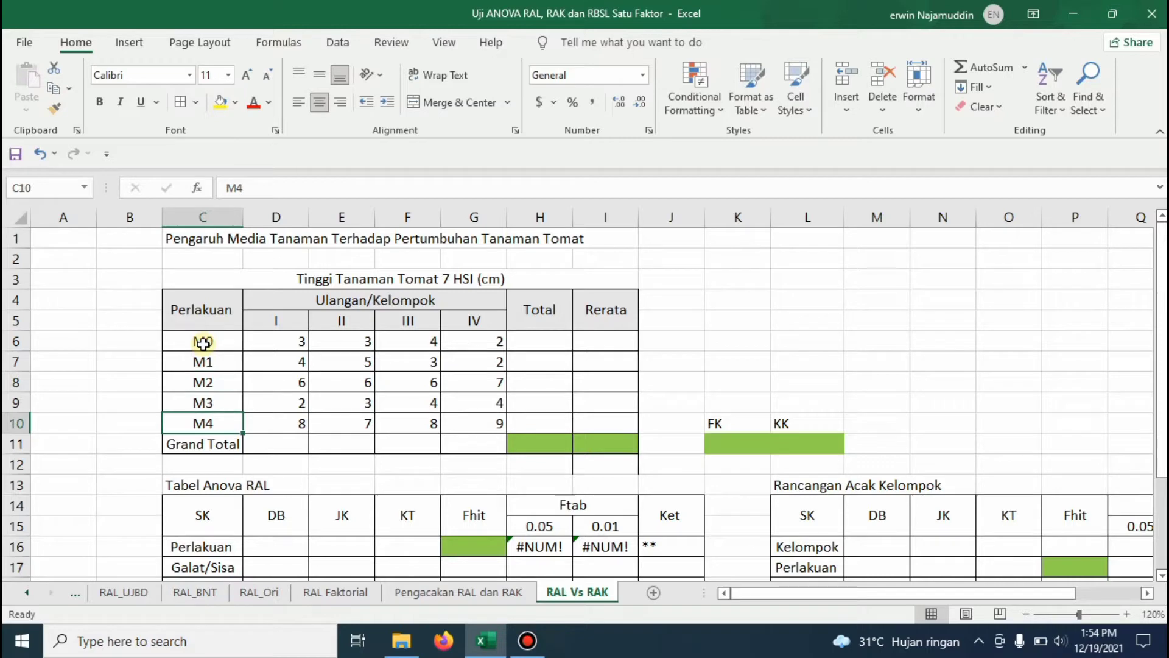
left_click_drag(258, 323, 478, 322)
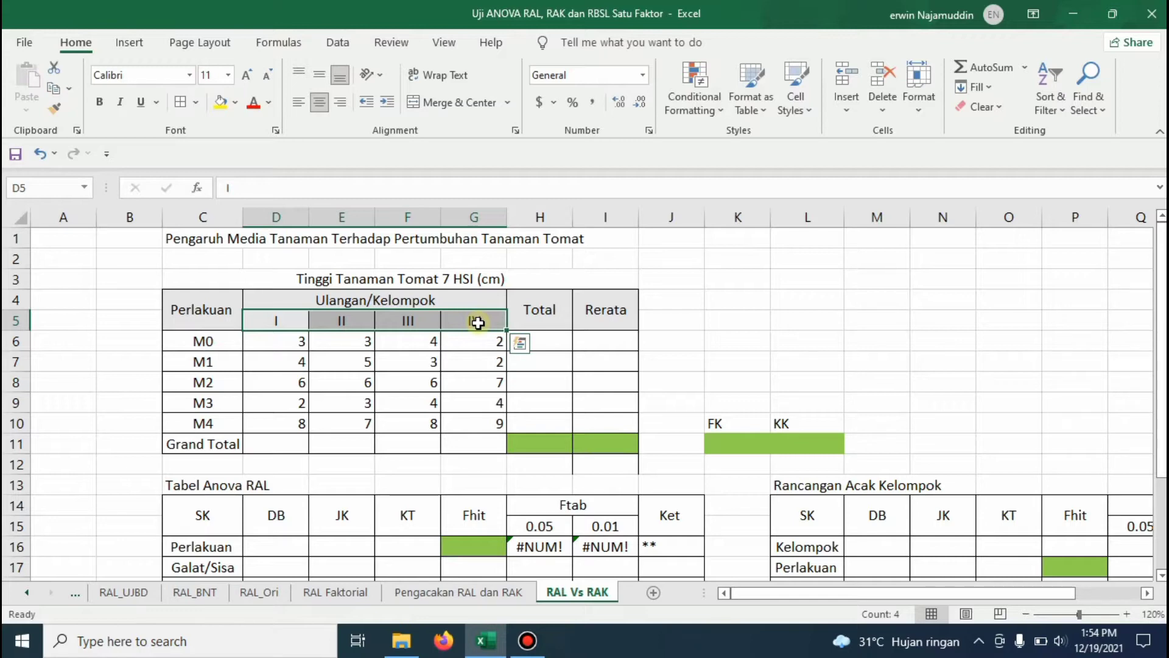
key("Left")
key("Right")
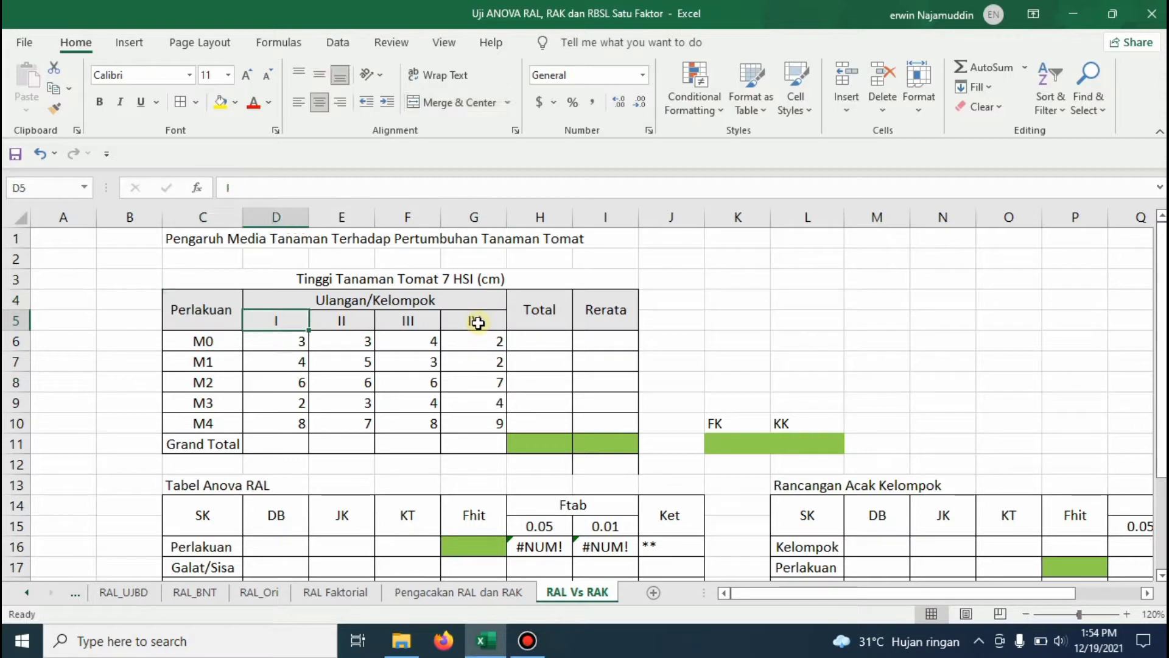
key("shift+Right")
key("shift+Right")
key("shift+Right")
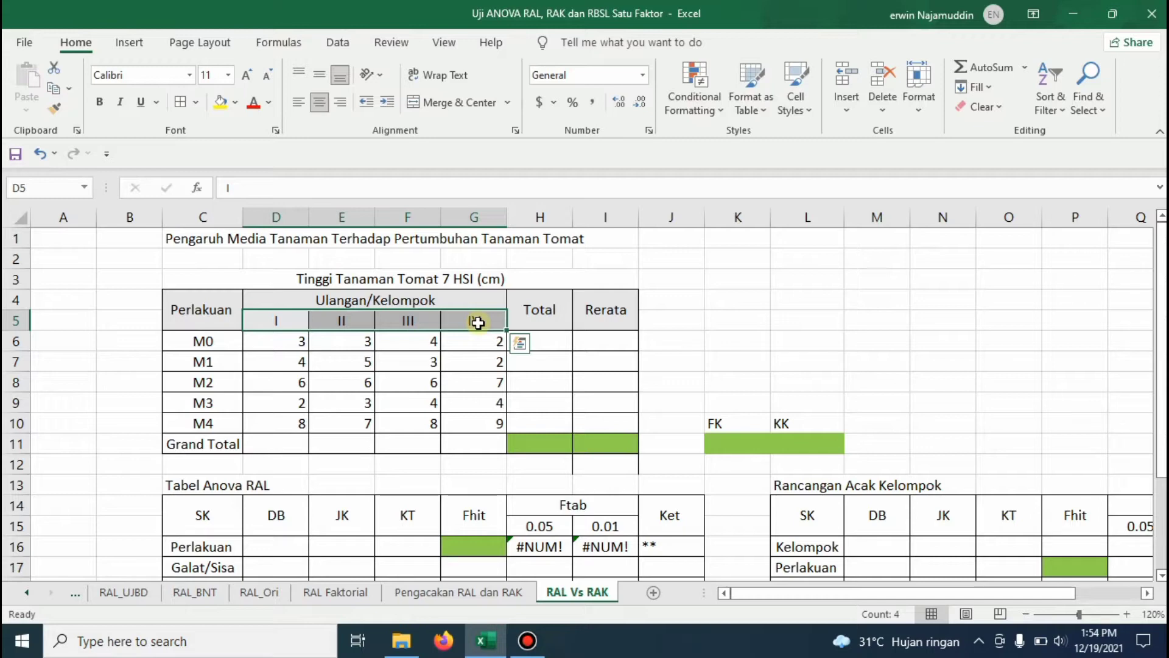
key("shift+Left")
key("shift+Left")
key("shift+Left")
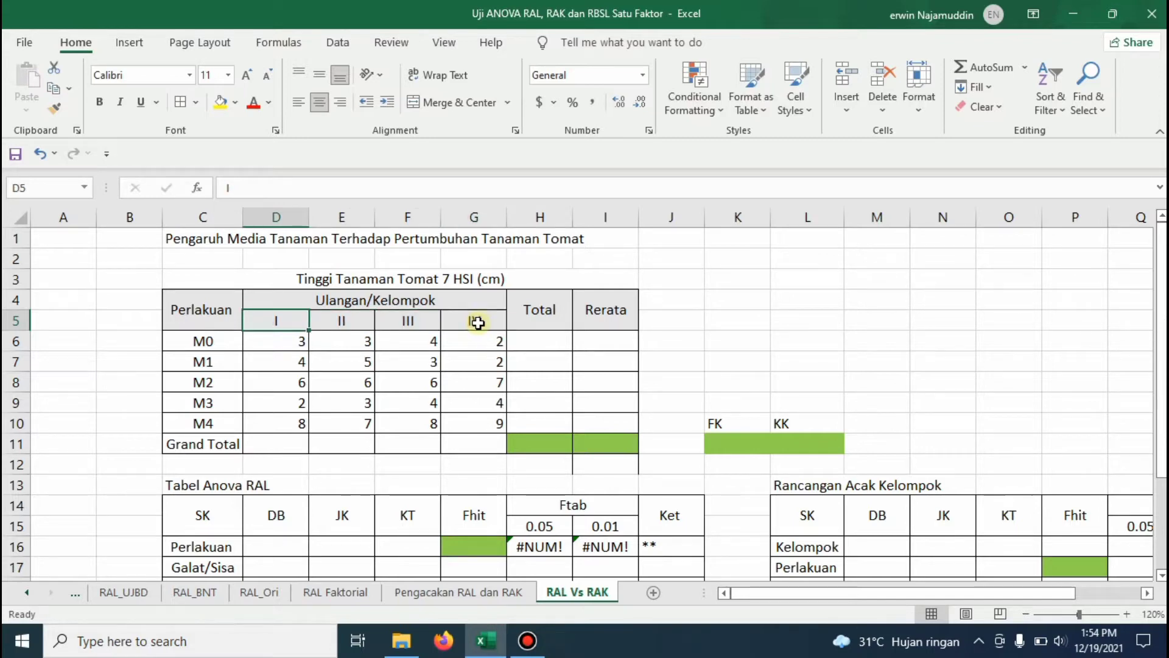
left_click_drag(225, 311, 585, 445)
- Calculate the Total of treatment M0 in H6 with =SUM(D6:G6) and copy the formula down to H10 for M1 to M4
left_click(548, 344)
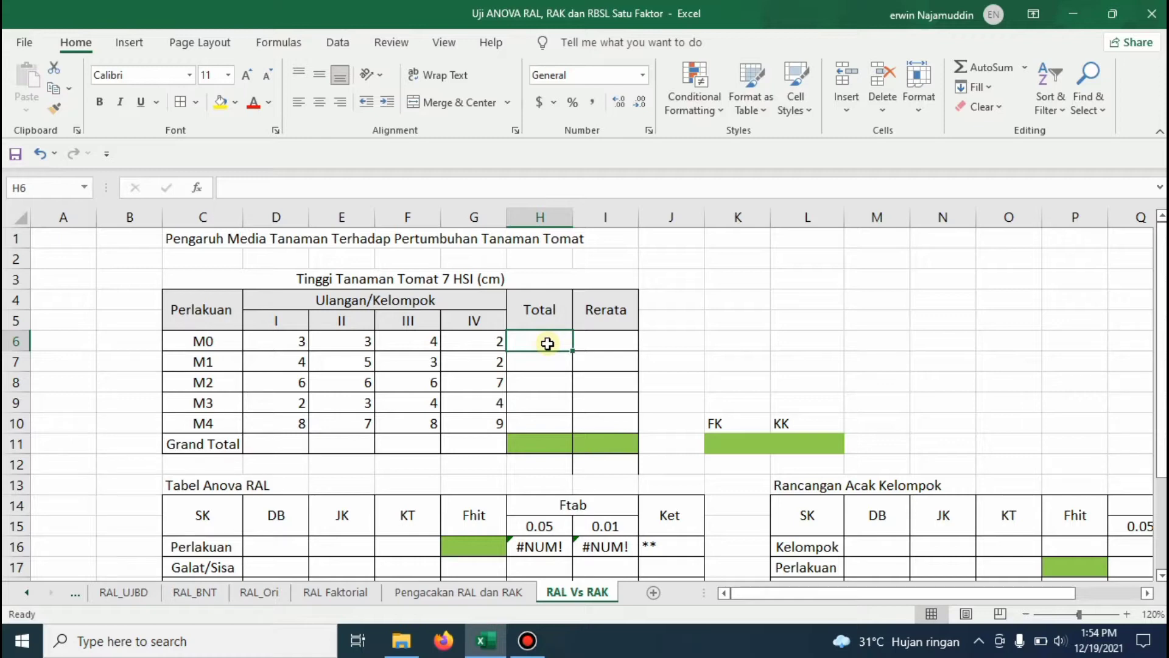
type("=sum(")
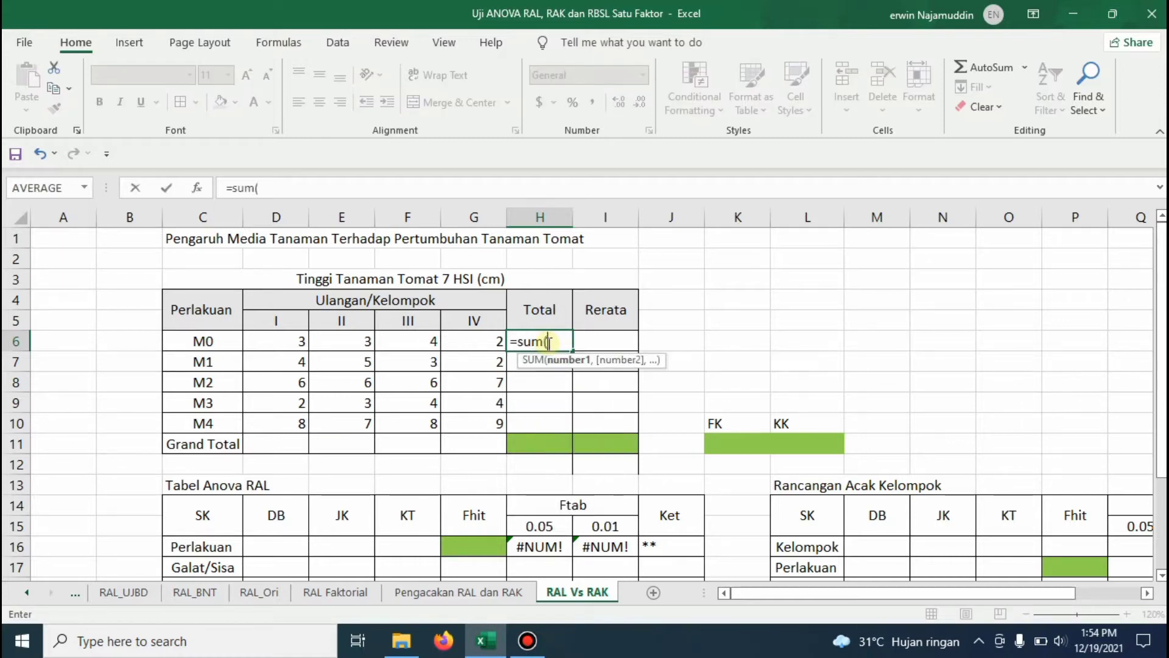
key("Left")
key("shift+Left")
key("shift+Left")
key("shift+Left")
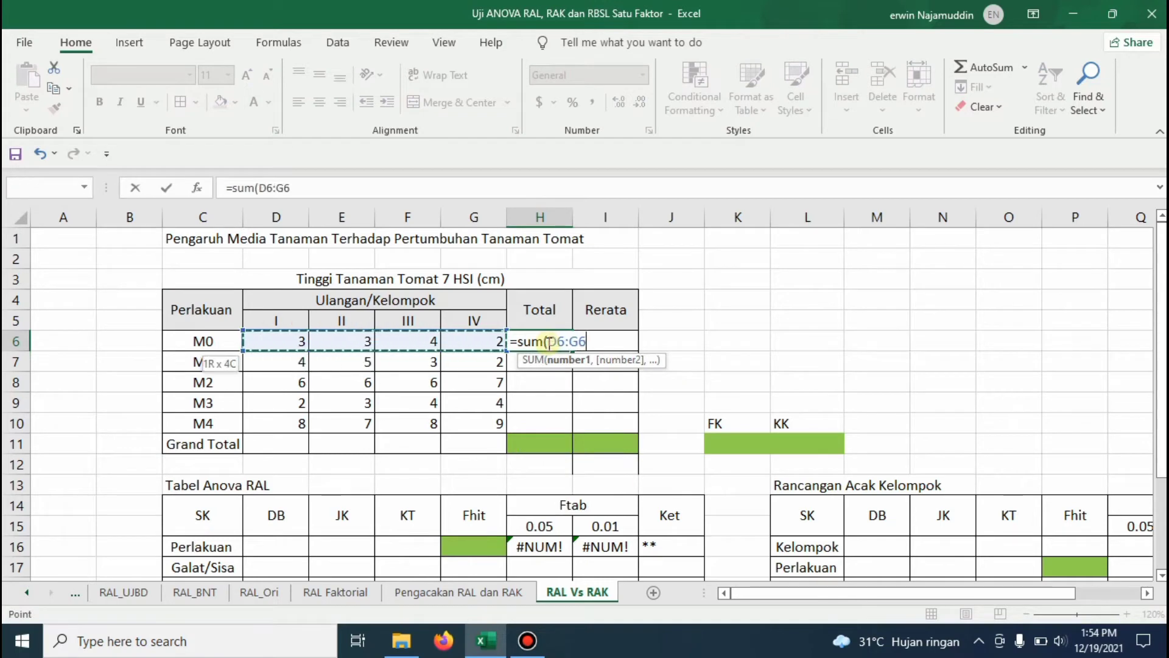
key("Return")
left_click(560, 341)
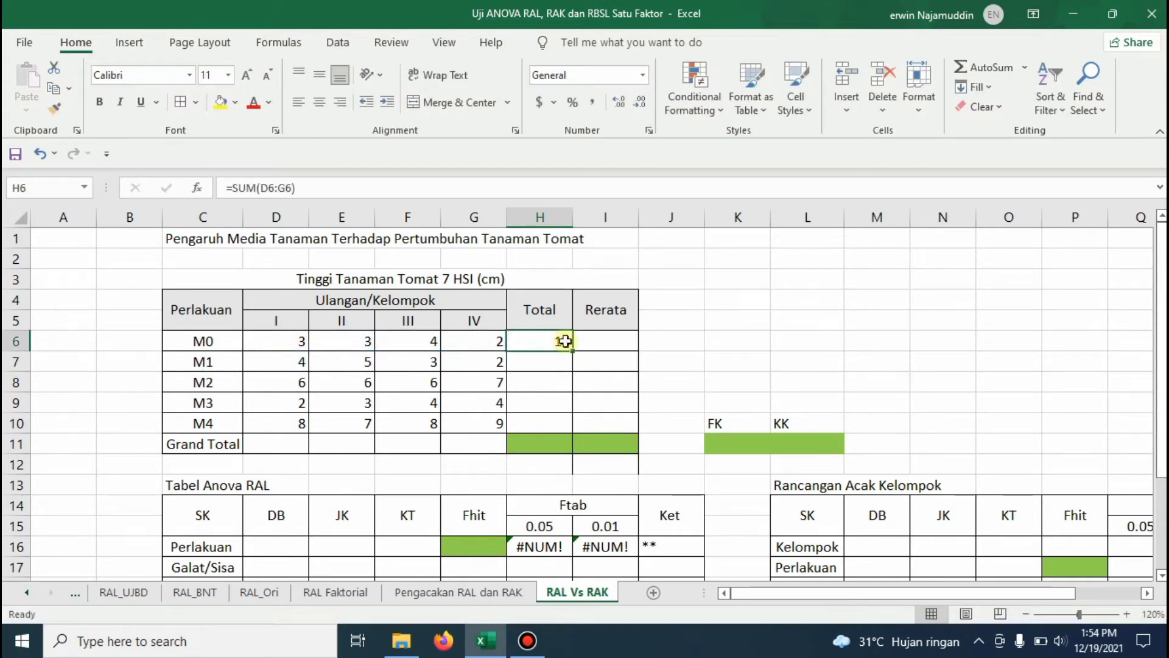
left_click_drag(572, 352, 569, 434)
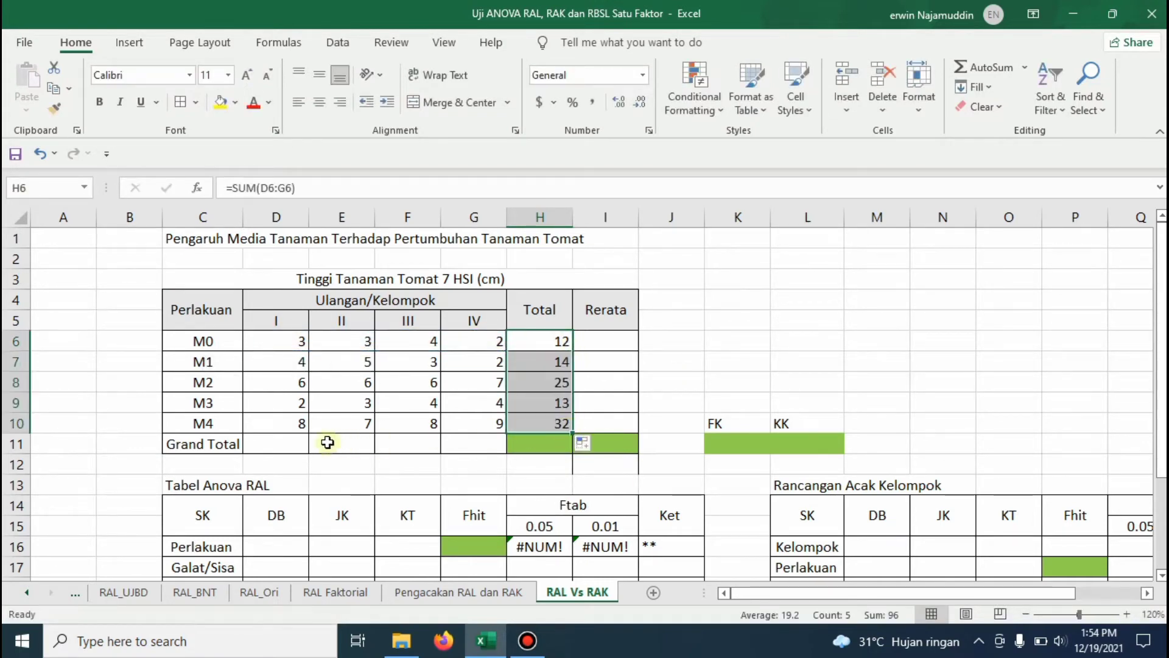
- Calculate the Grand Total of replicate I in D11 with =SUM(D6:D10) and copy the formula across to G11
left_click(288, 448)
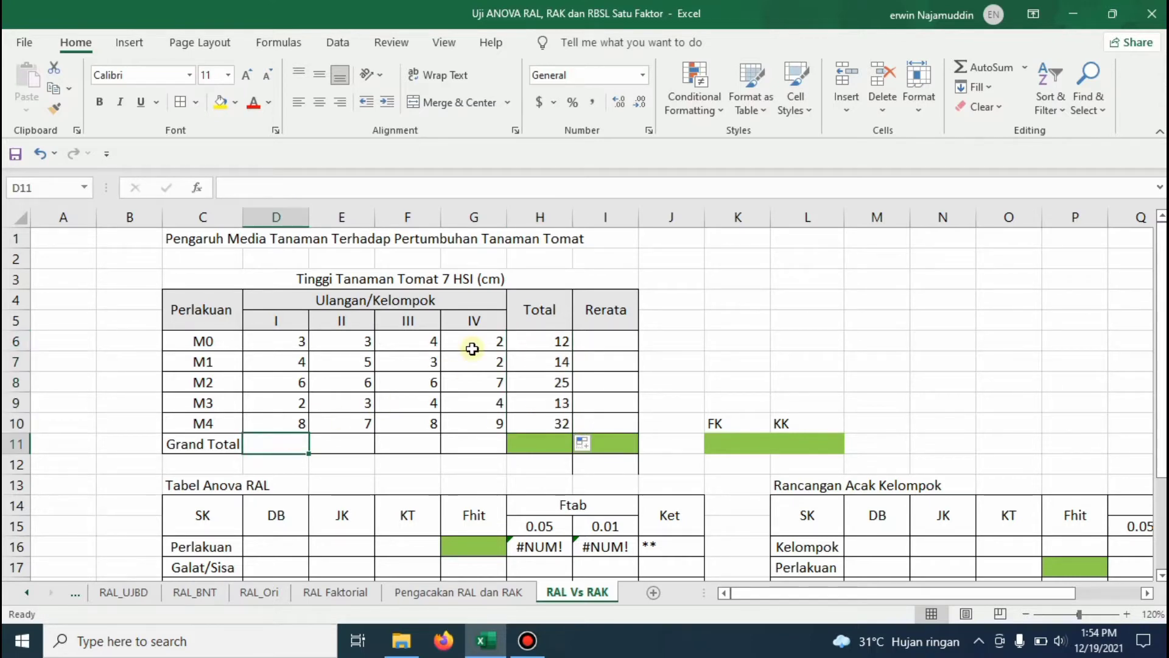
type("=sum(")
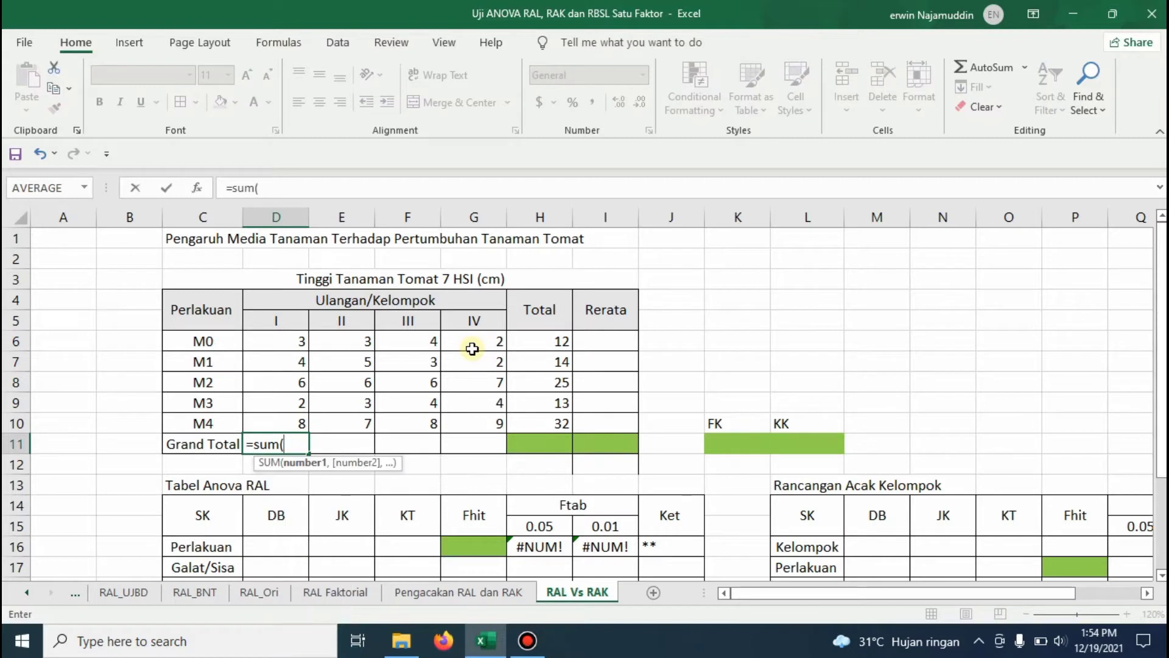
key("Up")
key("shift+Up")
key("shift+Up")
key("shift+Up")
key("shift+Up")
key("Return")
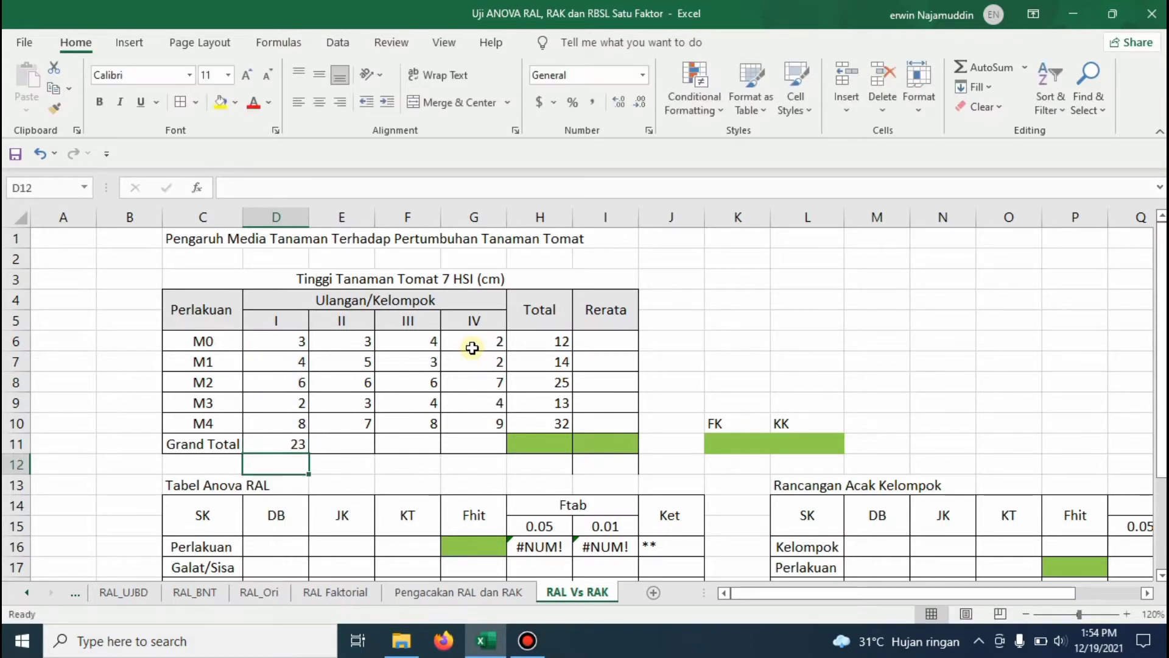
left_click(295, 441)
left_click_drag(308, 454, 497, 456)
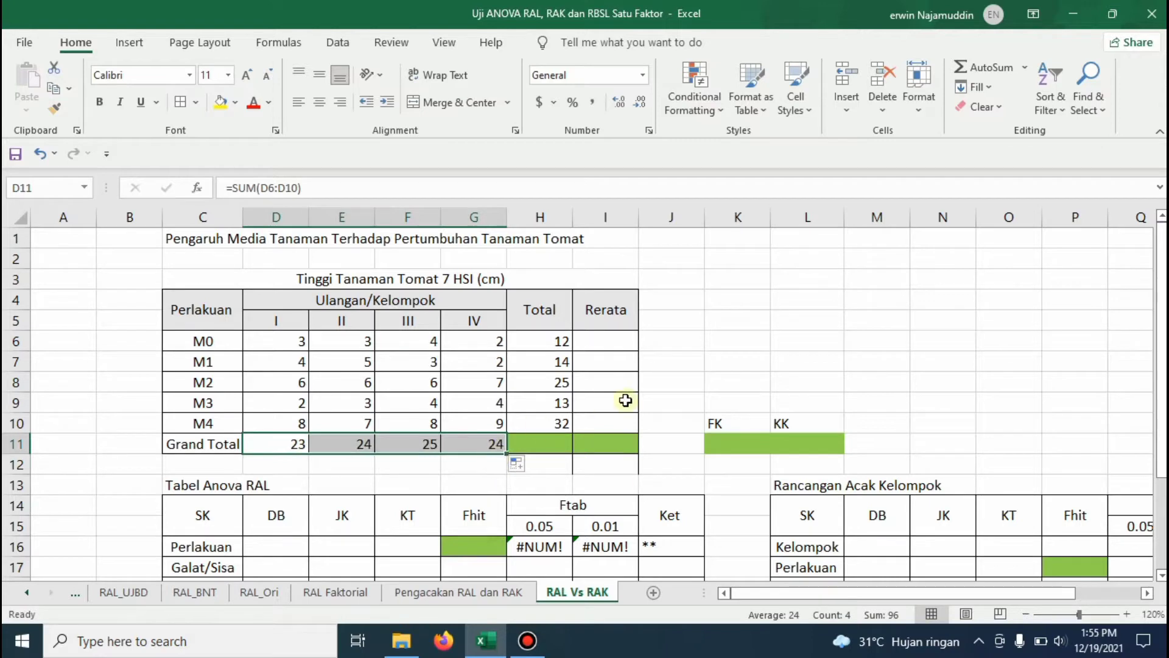
- Calculate the Rerata of treatment M0 in I6 with =AVERAGE(D6:G6) and copy the formula down to I10
left_click(614, 347)
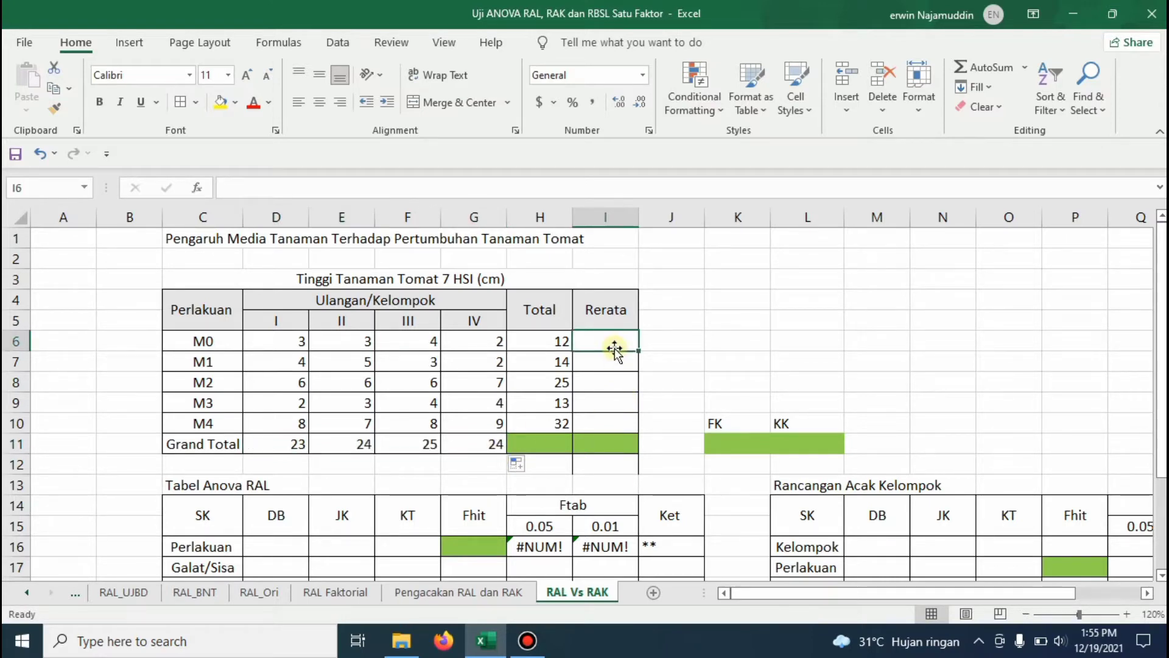
type("=aver")
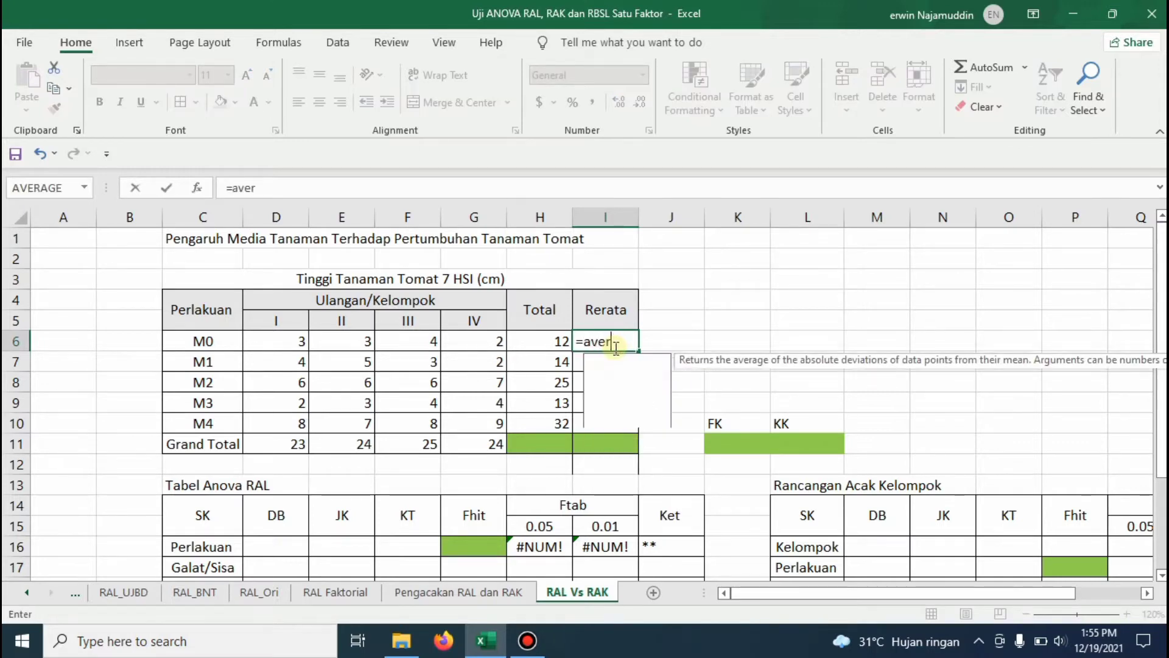
type("age(")
key("Left")
key("Left")
key("Left")
key("Left")
key("Left")
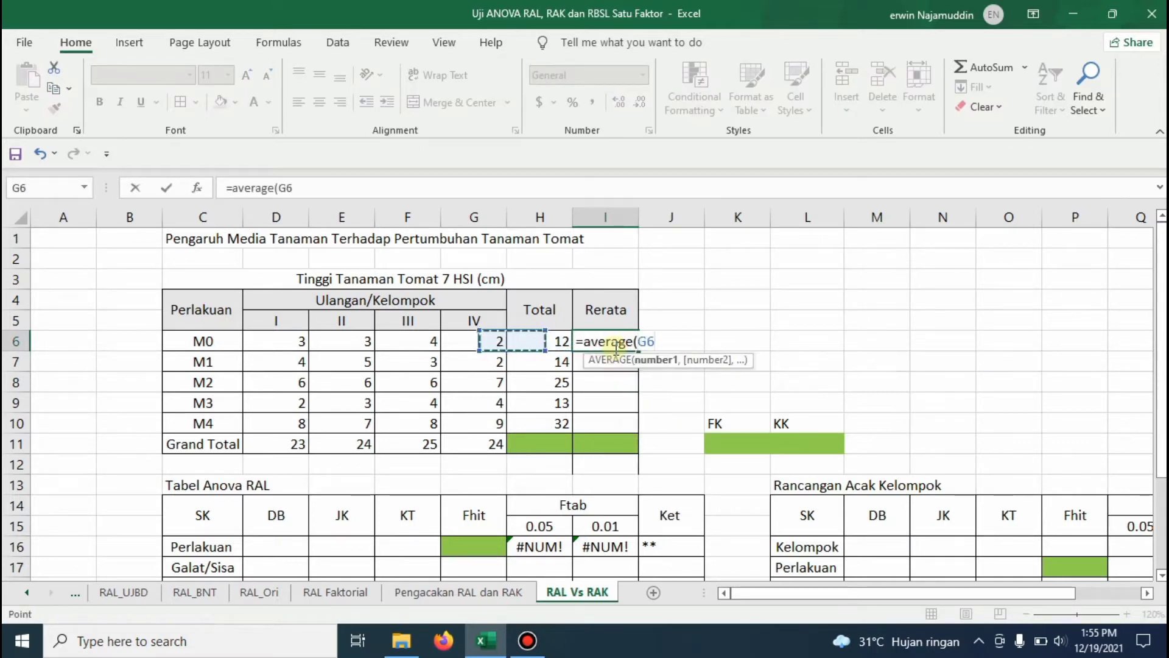
key("shift+Right")
key("shift+Right")
key("shift+Right")
key("shift+Right")
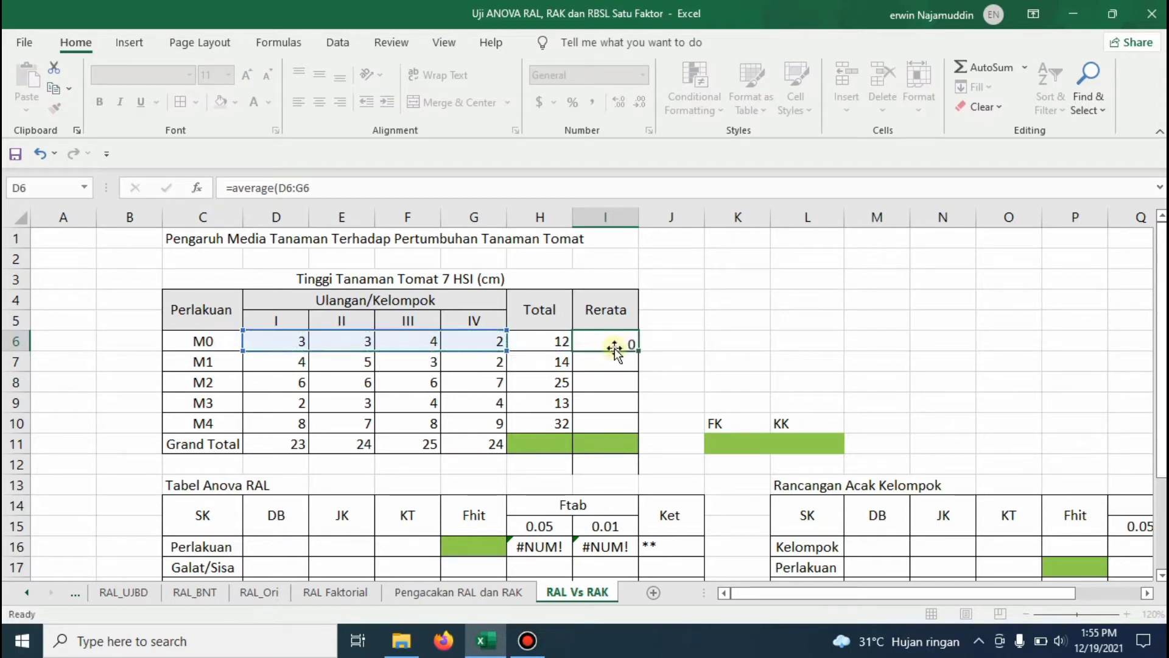
key("Return")
left_click(630, 343)
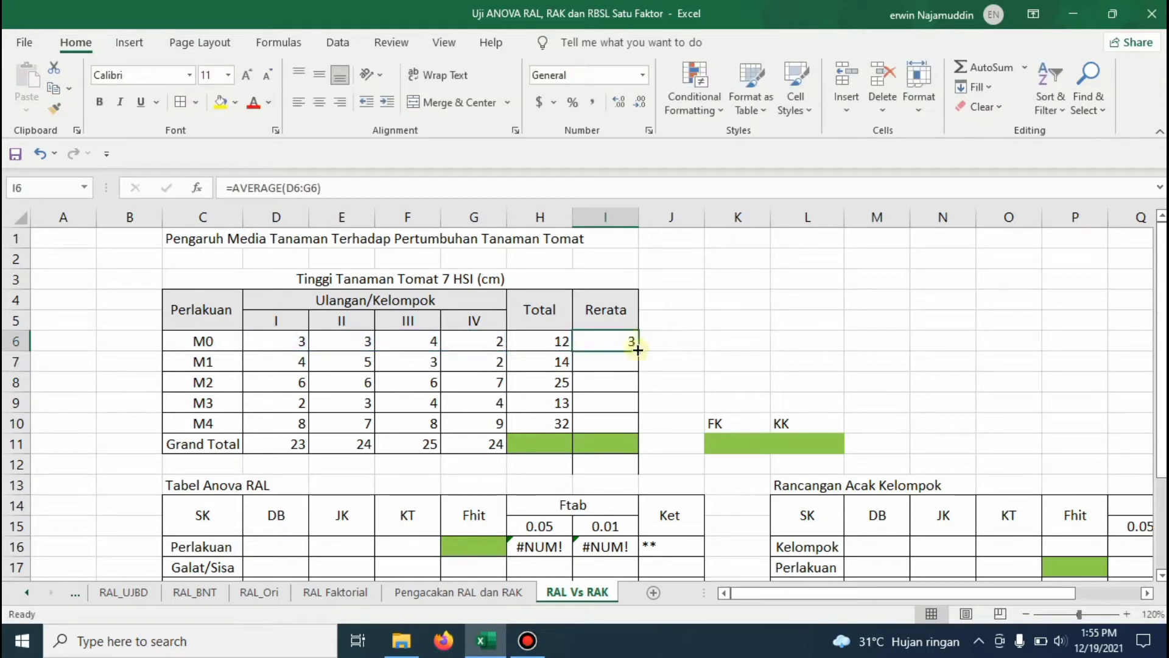
left_click_drag(638, 352, 632, 432)
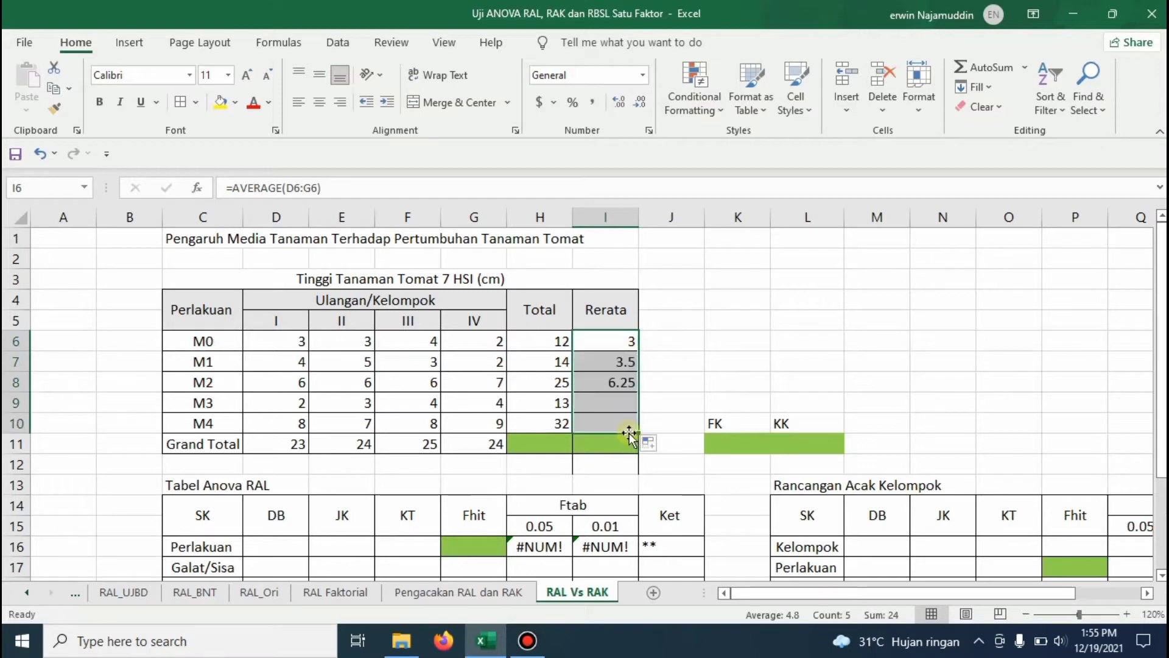
left_click(687, 343)
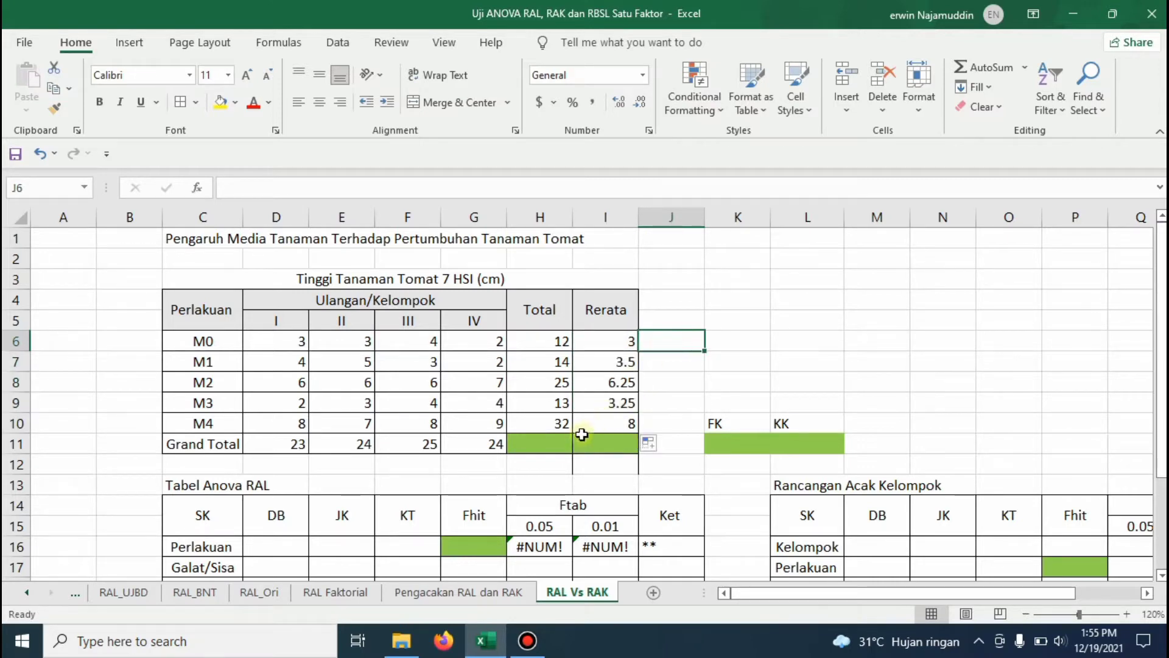
- Calculate the overall Grand Total in H11 by summing the treatment totals with =SUM(H6:H10)
left_click(545, 448)
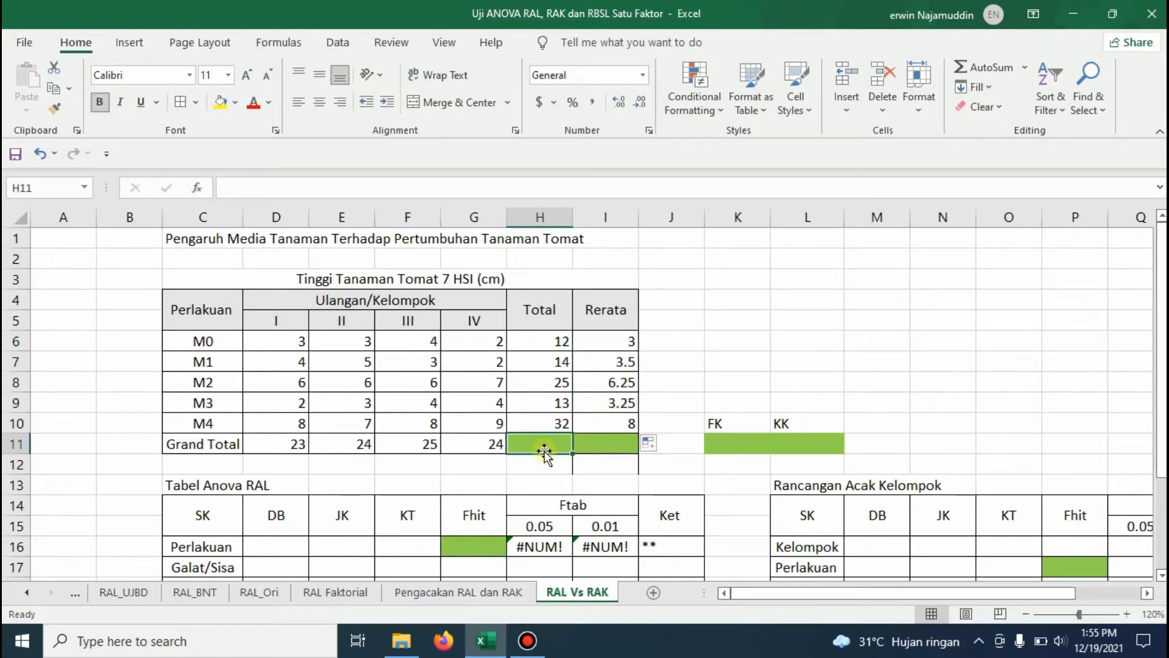
left_click(218, 445)
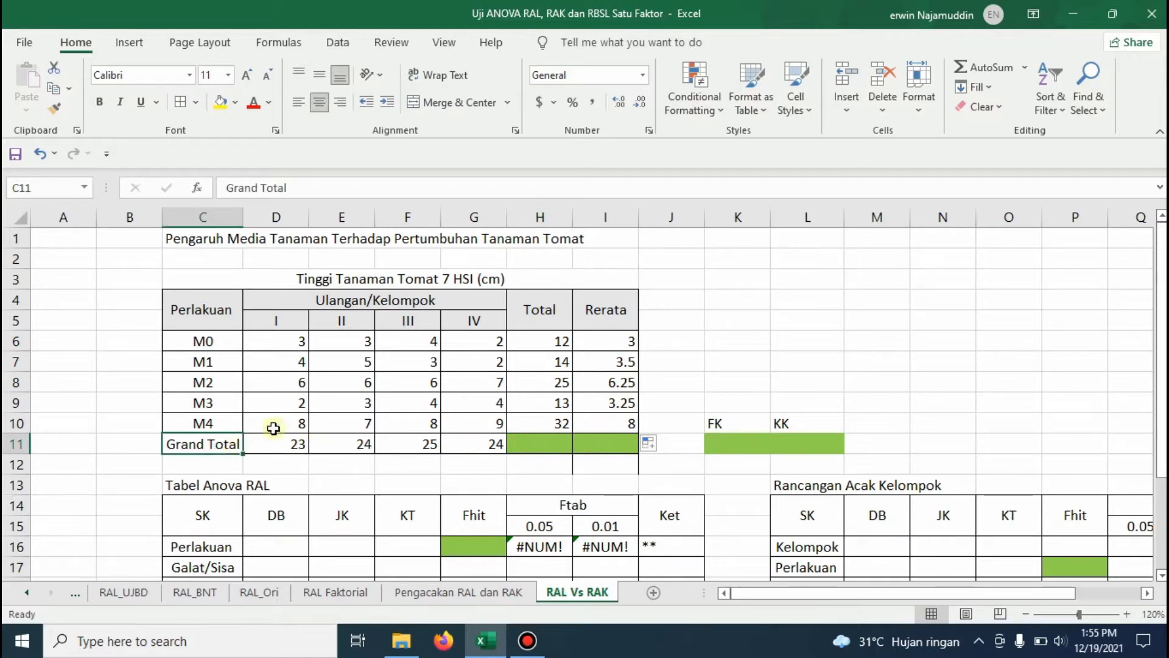
left_click(552, 450)
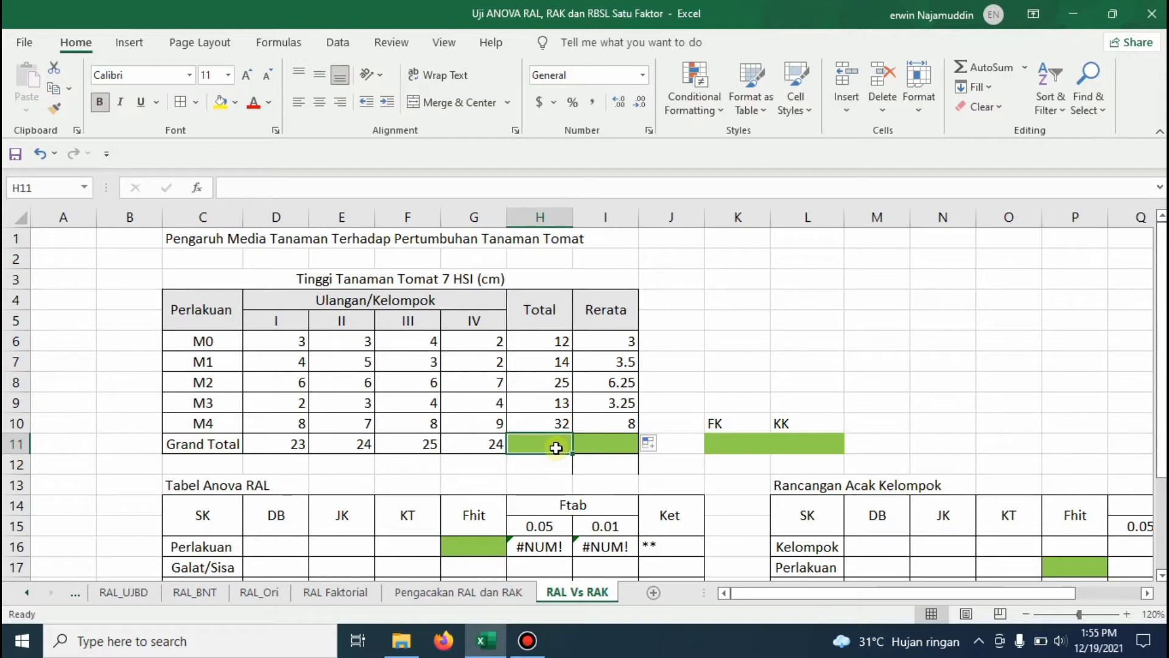
type("=")
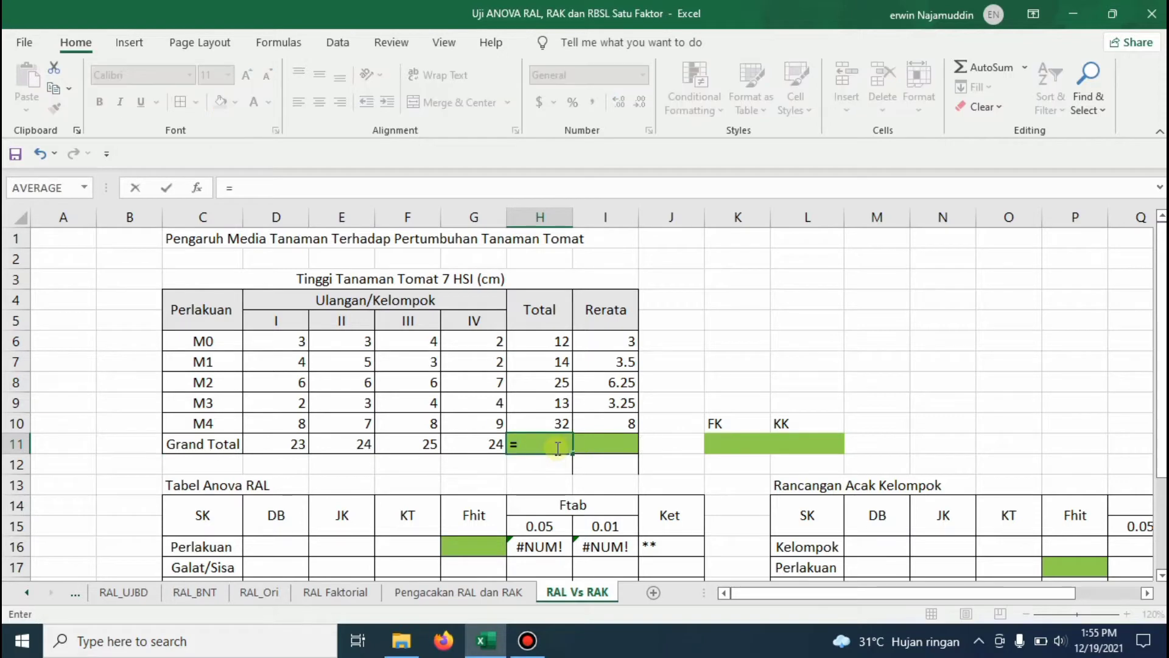
type("sum(")
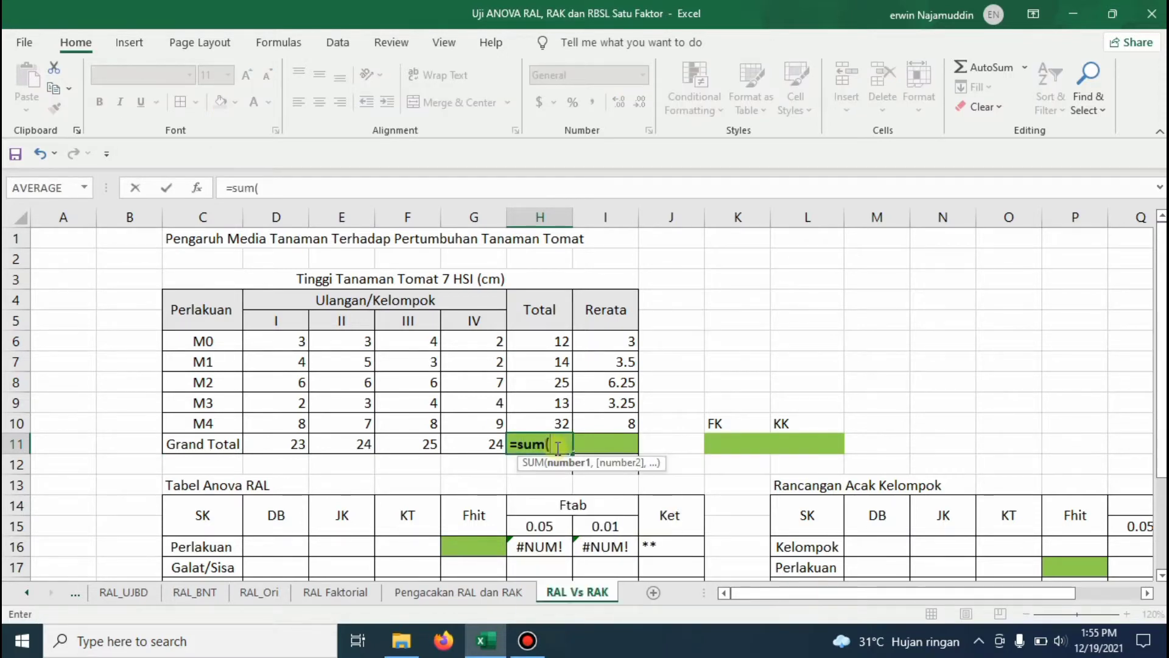
key("Up")
key("Up")
key("Up")
key("Up")
key("Up")
key("shift+Down")
key("shift+Down")
key("shift+Down")
key("shift+Down")
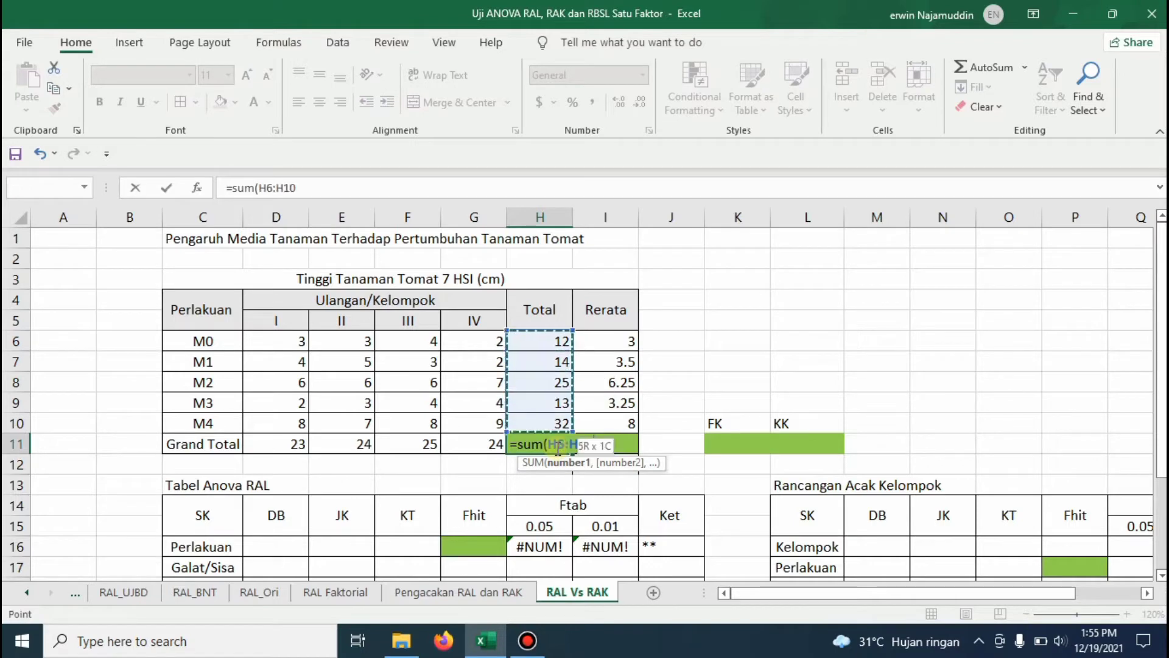
type(")")
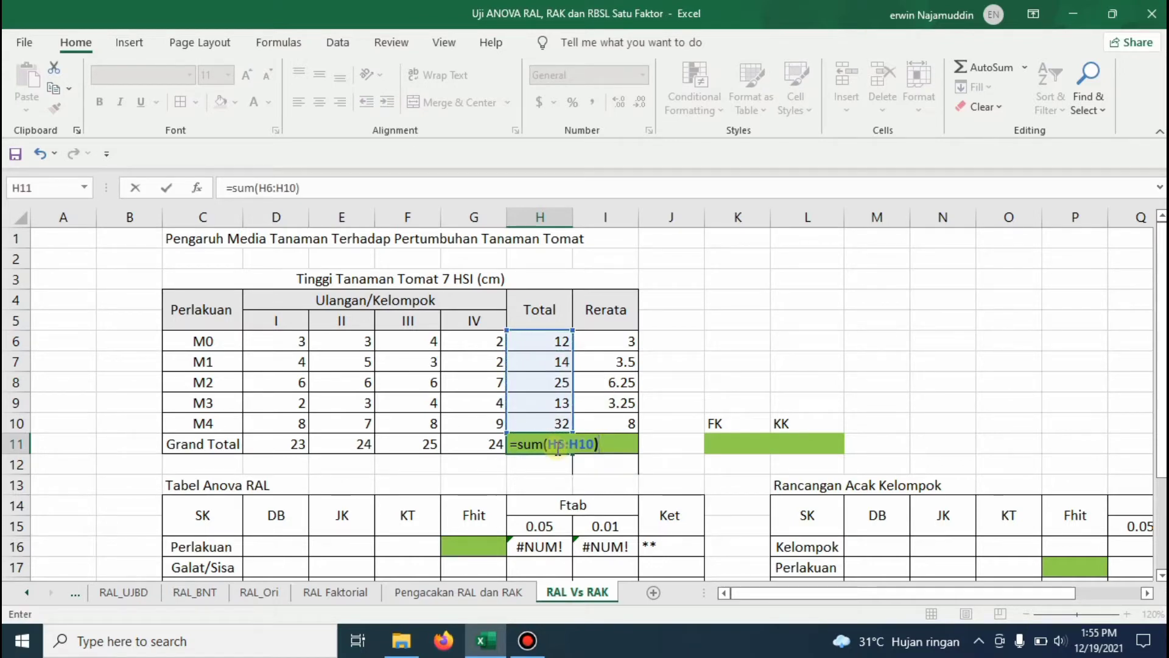
key("Return")
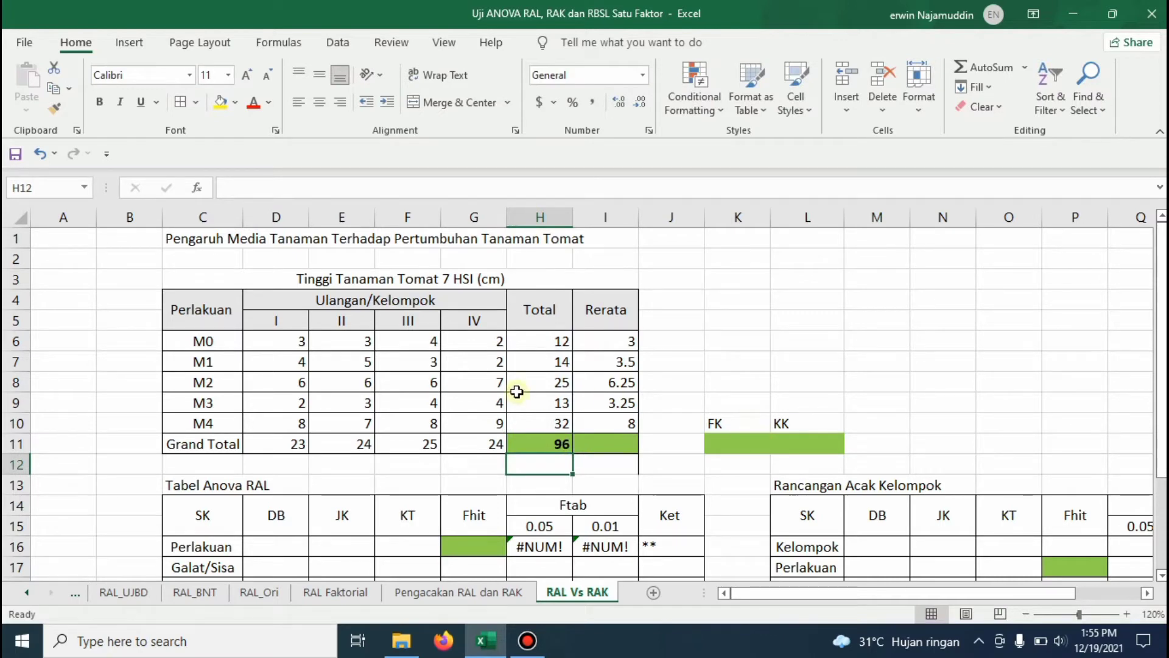
- Calculate the correction factor FK in K11 from the squared overall Grand Total divided by 20, using =H11^2/20
left_click(728, 442)
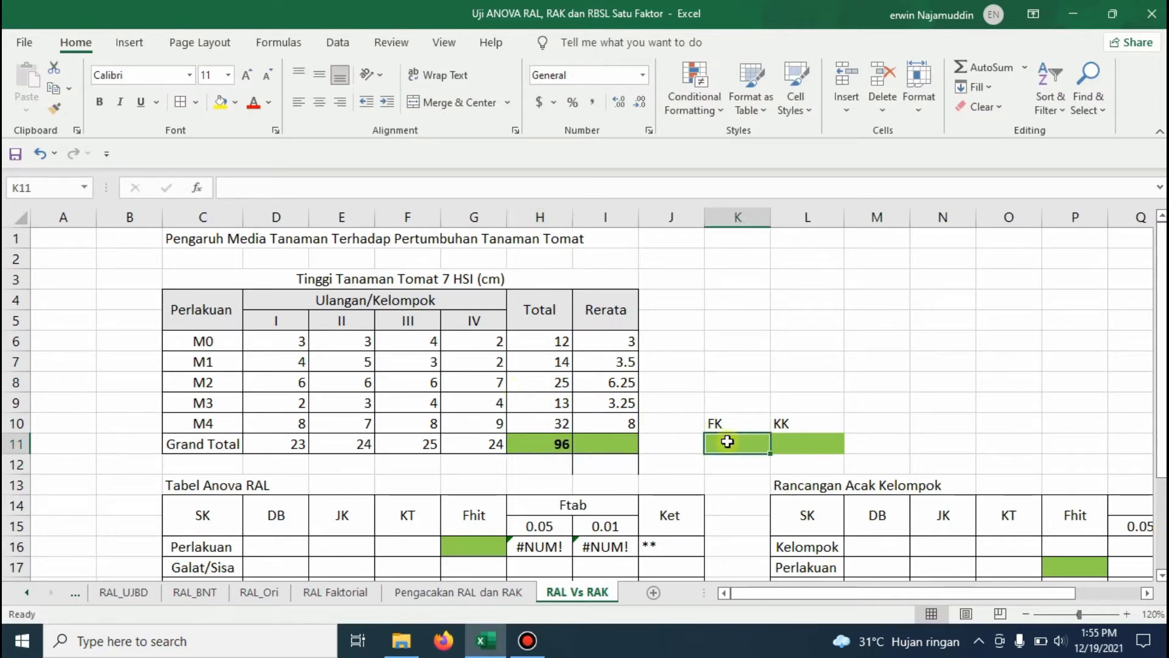
type("=")
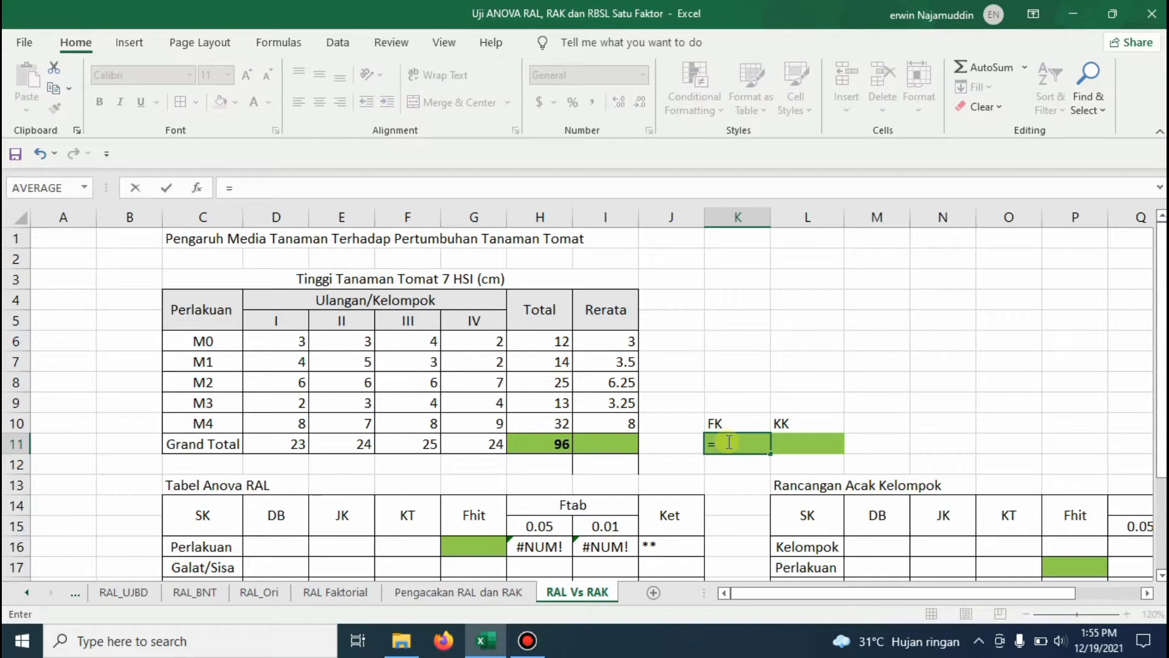
left_click(552, 445)
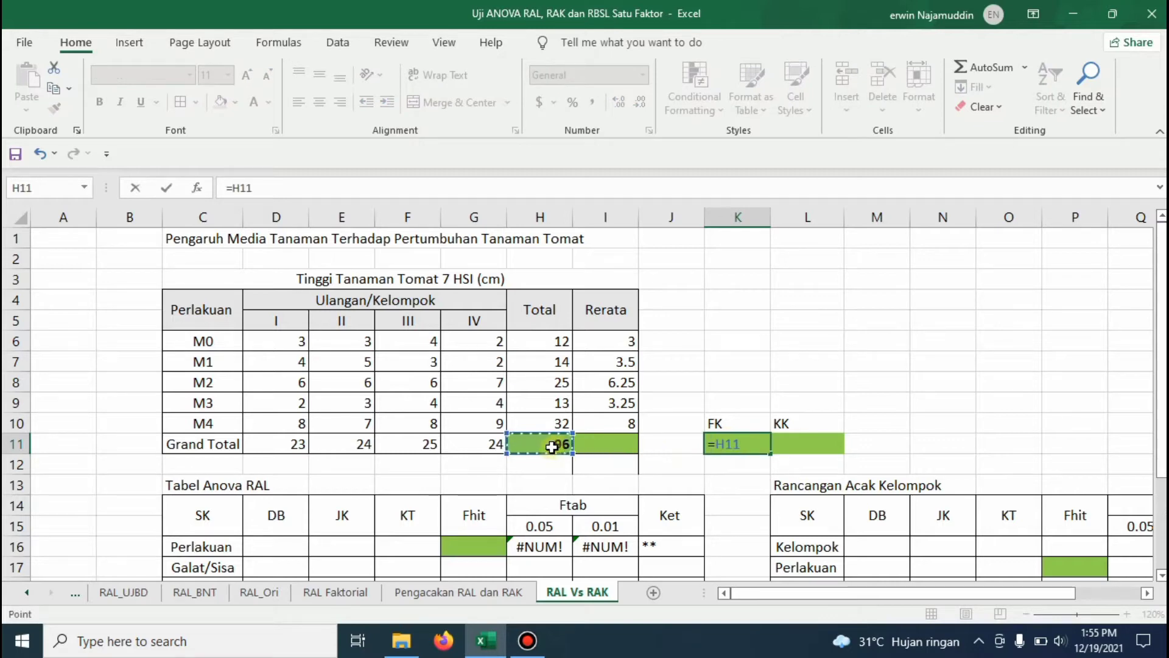
type("^2/")
type("20")
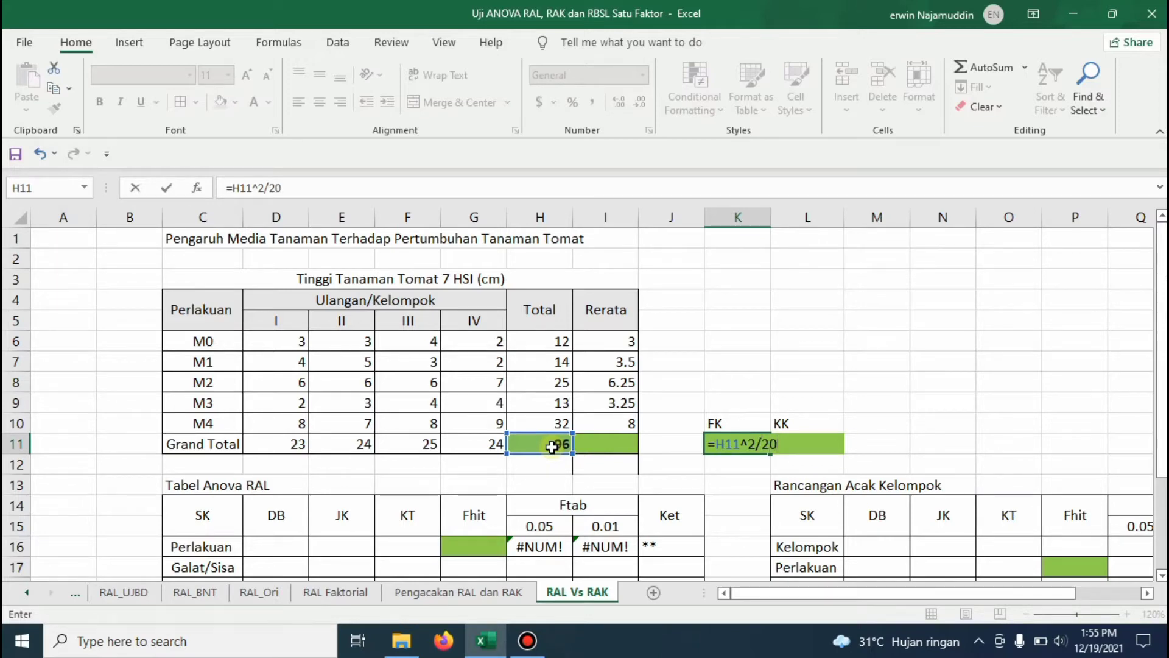
key("Return")
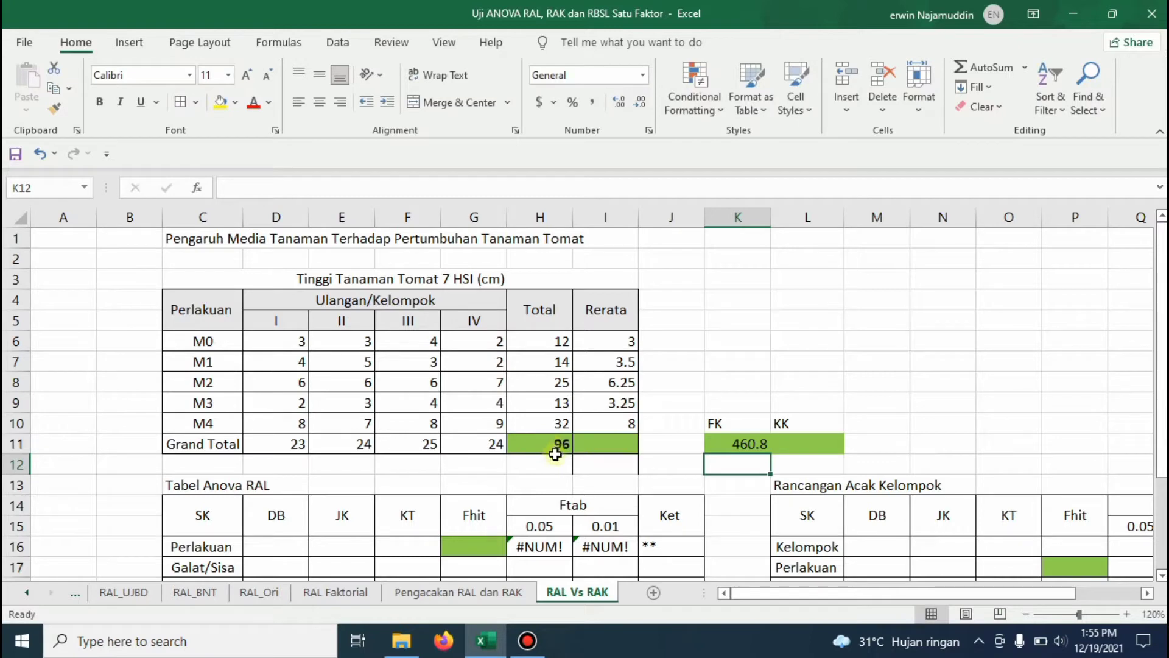
left_click(765, 447)
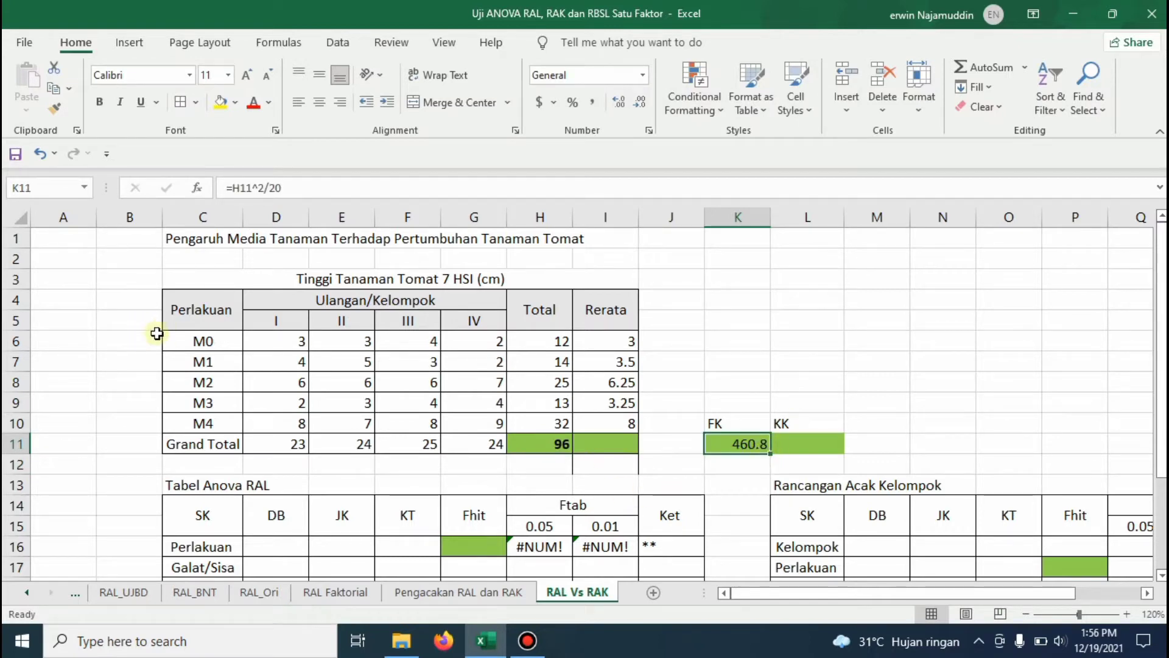
left_click_drag(183, 341, 207, 427)
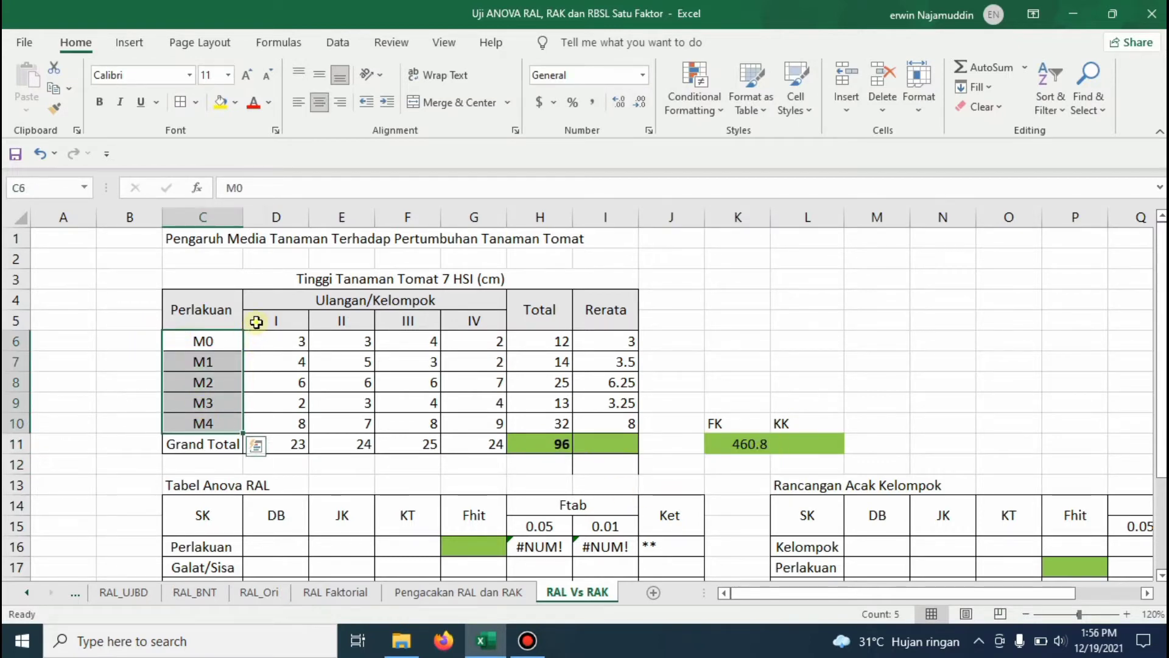
left_click_drag(256, 322, 476, 320)
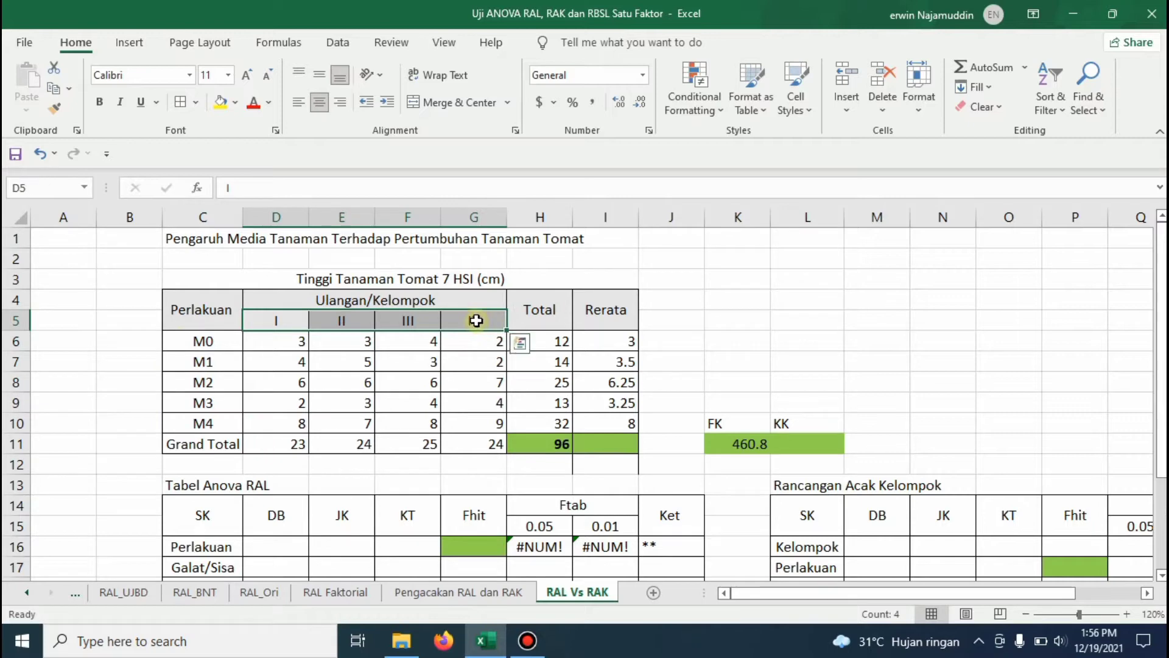
left_click(723, 443)
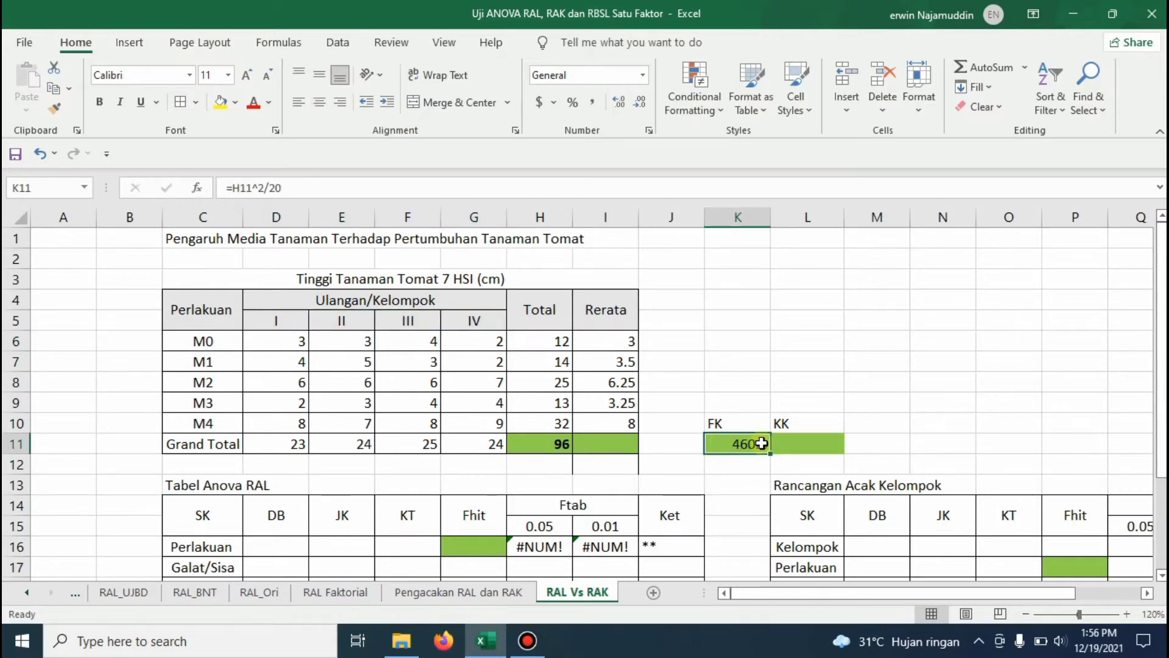
- Add the abbreviation to the RAK table title in L13 so it reads "Rancangan Acak Kelompok (RAK)"
left_click_drag(1162, 314, 1163, 359)
left_click_drag(201, 424, 1025, 536)
left_click(221, 423)
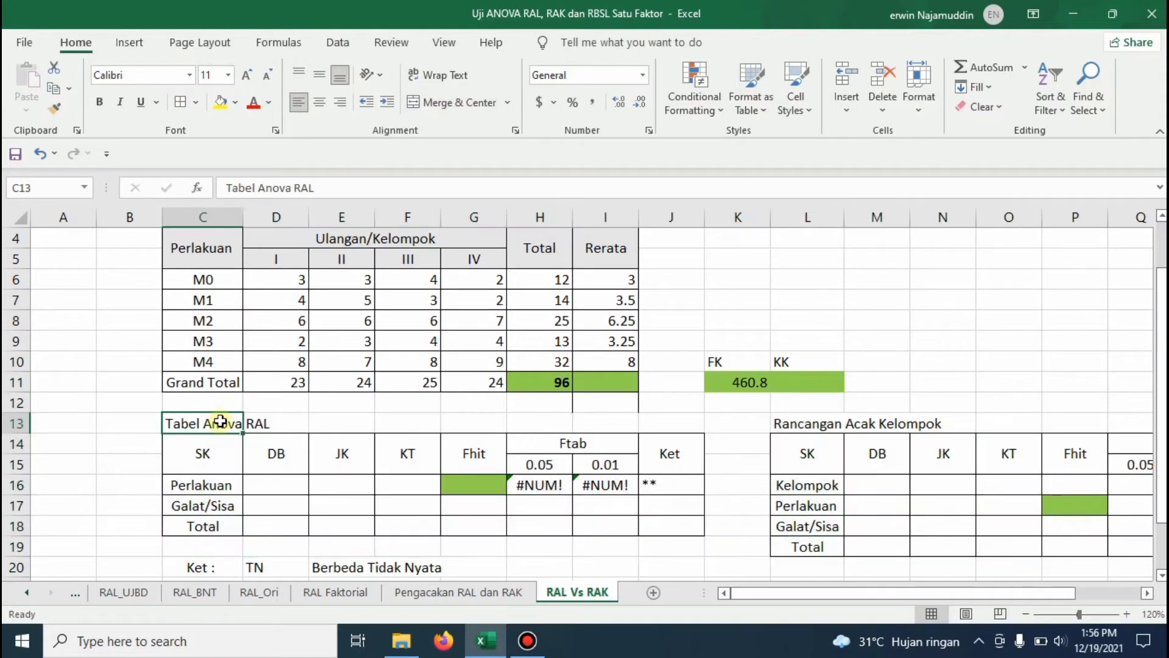
left_click(803, 423)
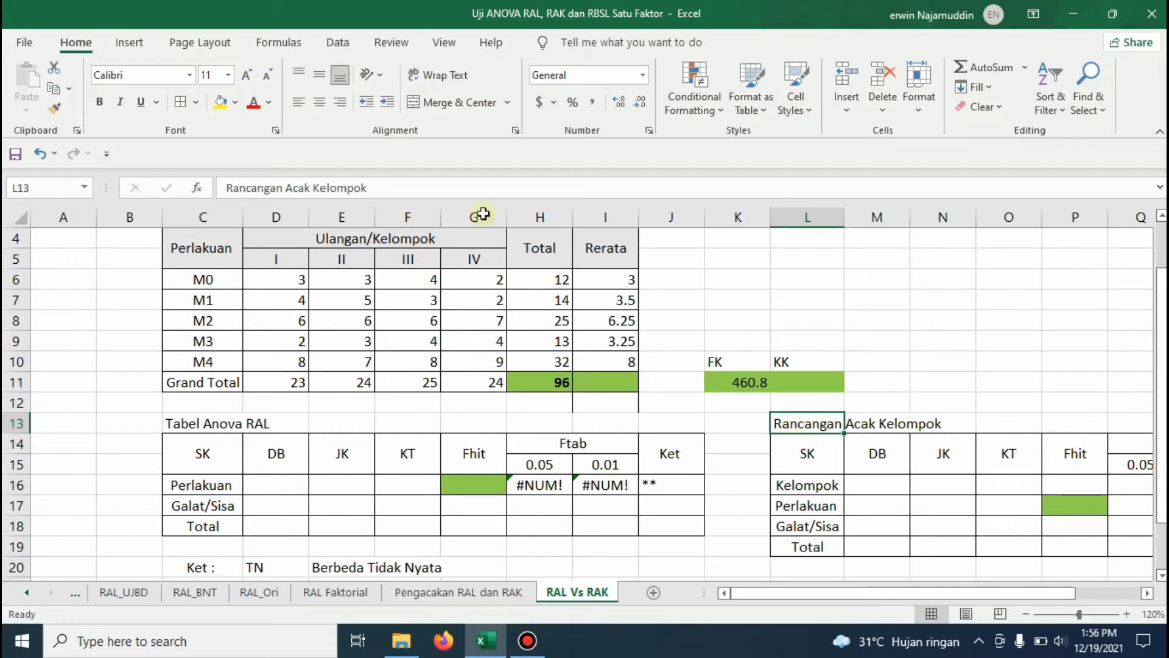
left_click(396, 188)
type("(")
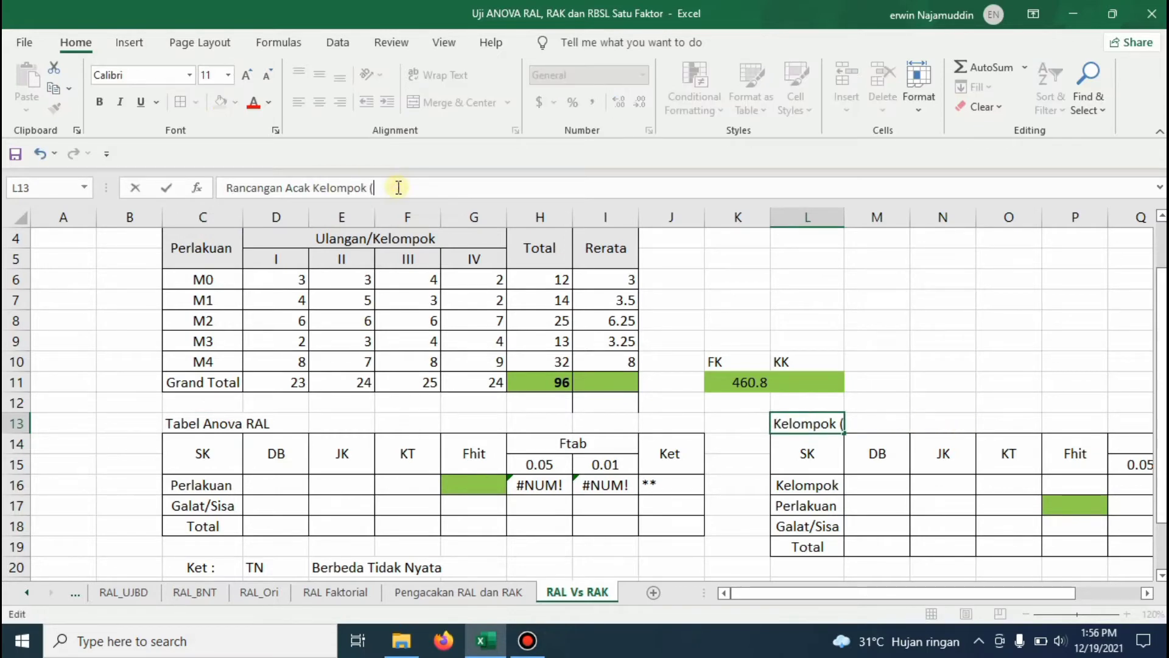
type("RAL")
key("BackSpace")
type("K)")
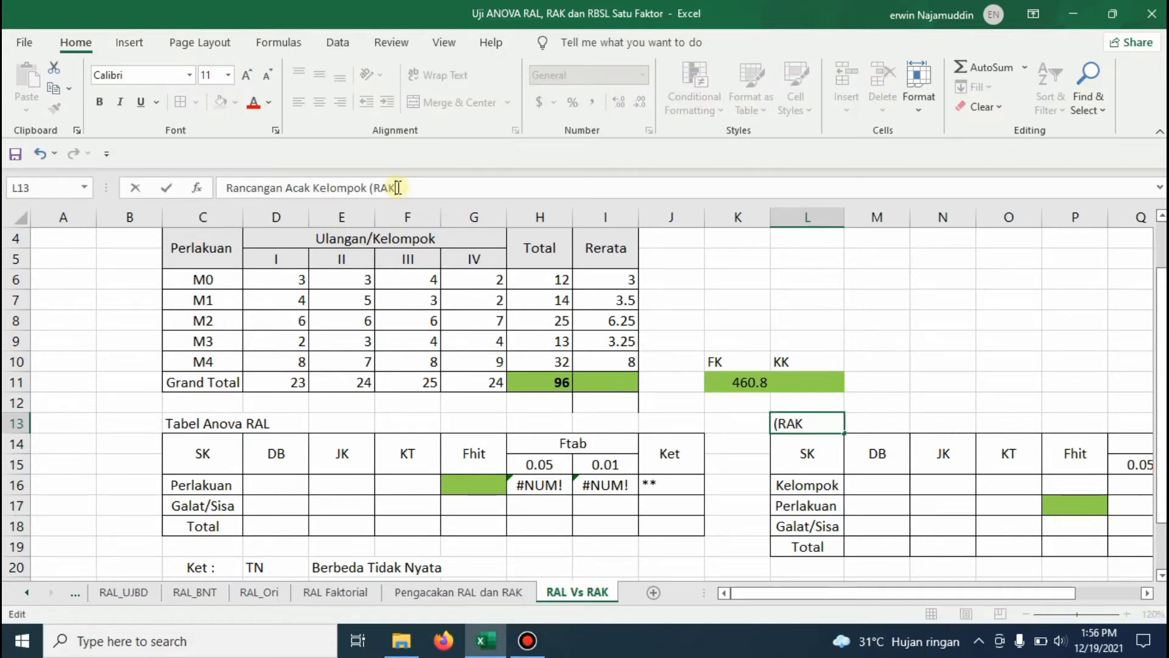
key("Return")
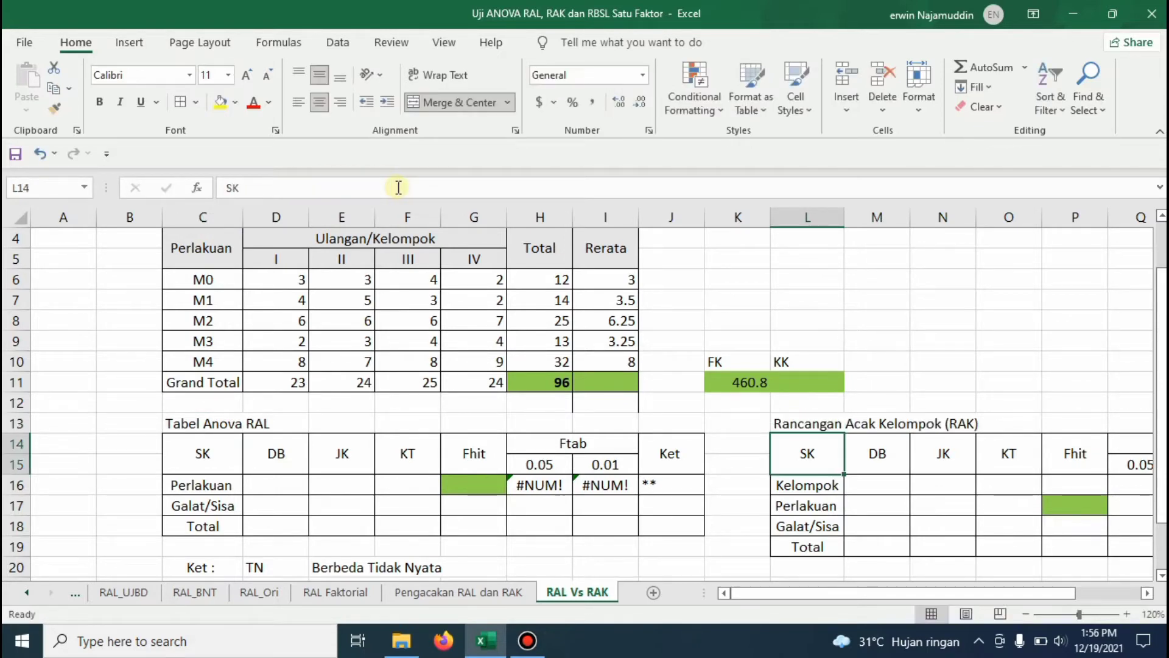
- Expand the RAL table title in C13 to "Tabel Anova Rancangan Acak Lengkap (RAL)"
left_click(211, 421)
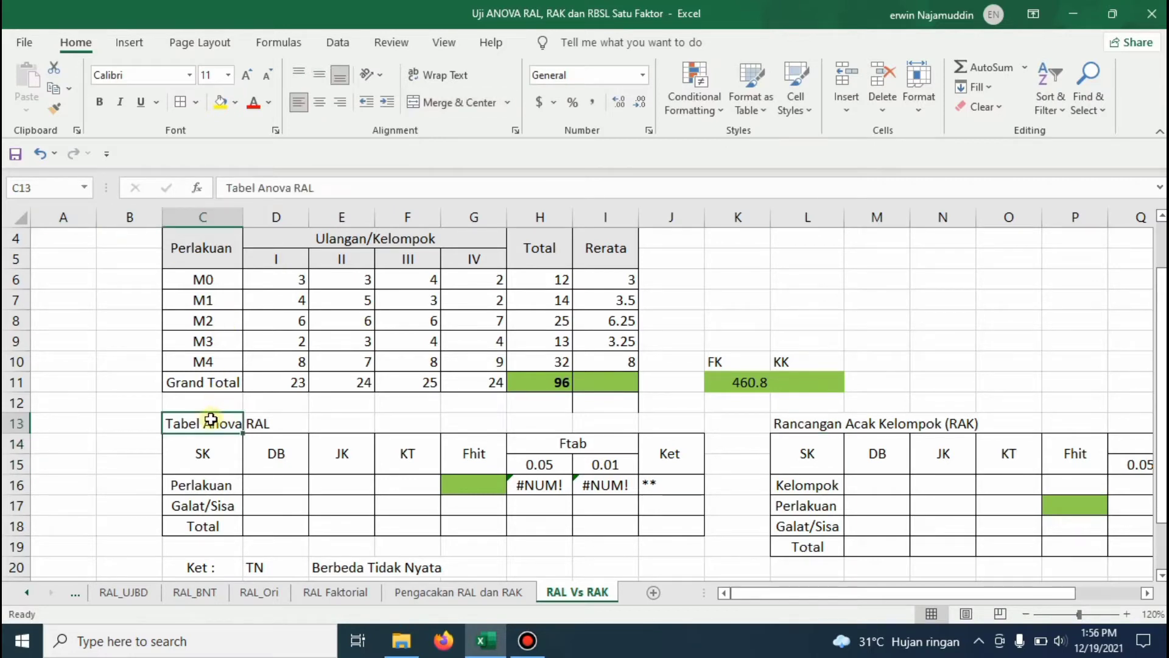
left_click(296, 190)
type("Ranc")
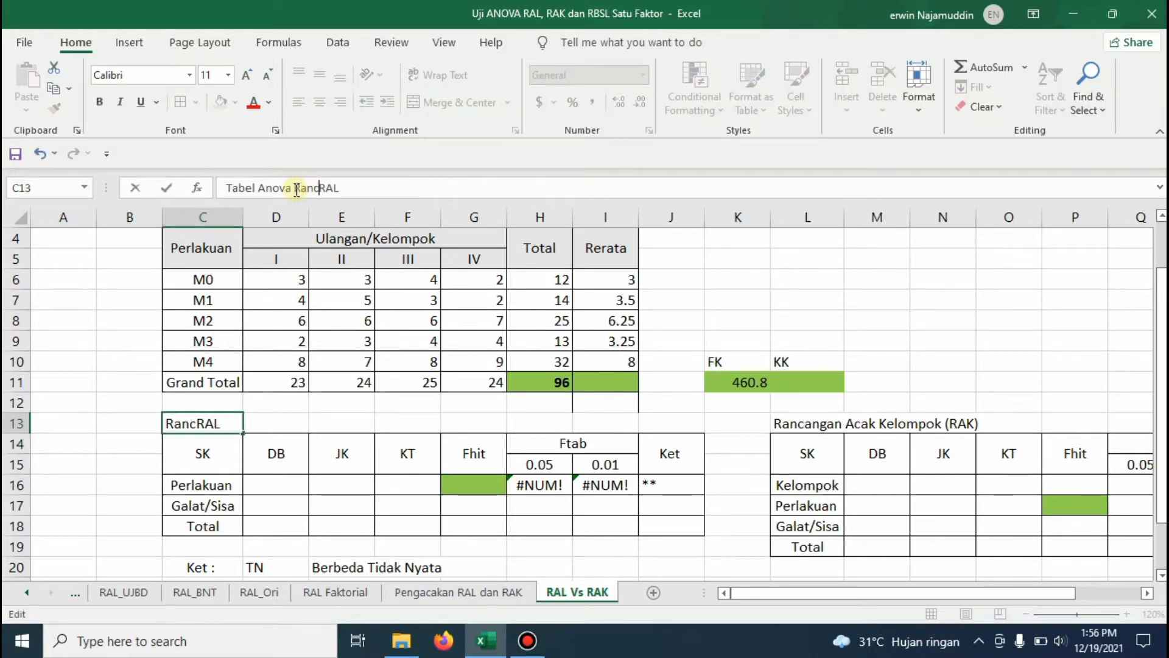
type("angan Acak")
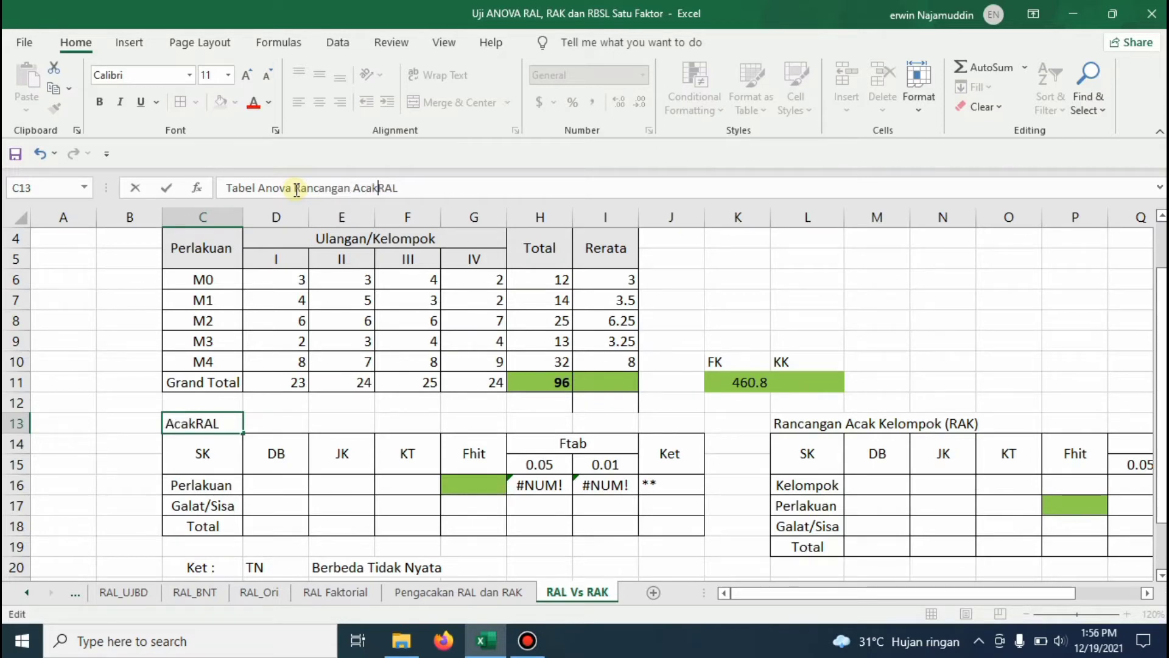
type(" Lengkap")
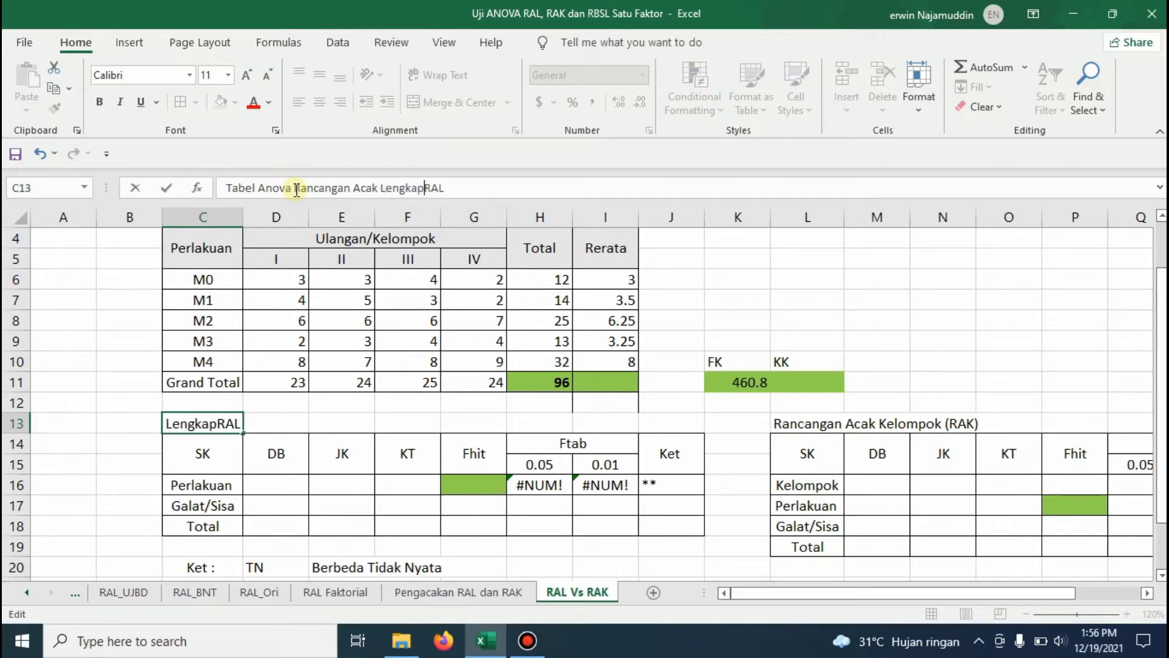
type(" (")
key("End")
type(")")
key("Return")
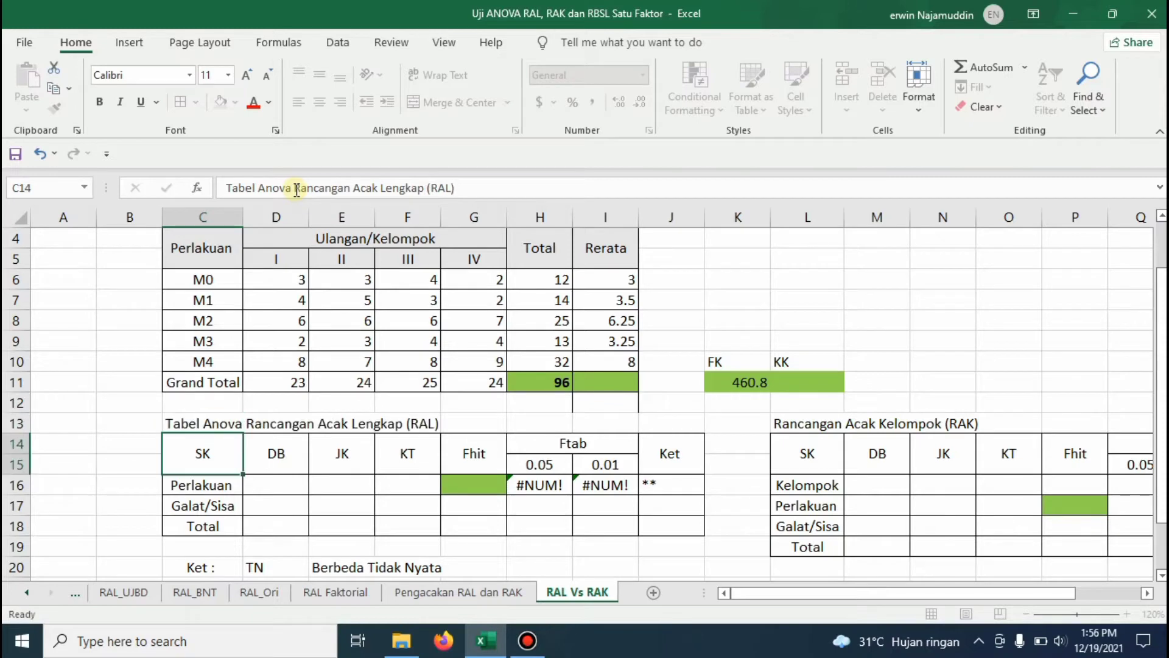
- Calculate the DB of Perlakuan in D16 of the RAL table with =5-1
left_click(277, 455)
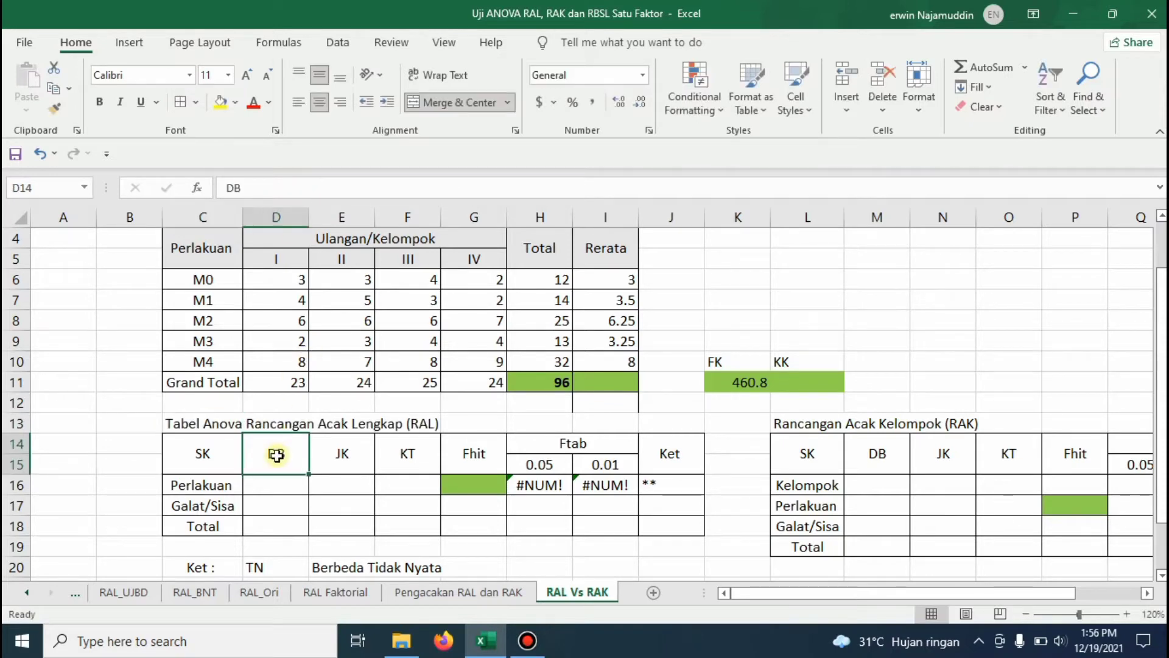
key("Down")
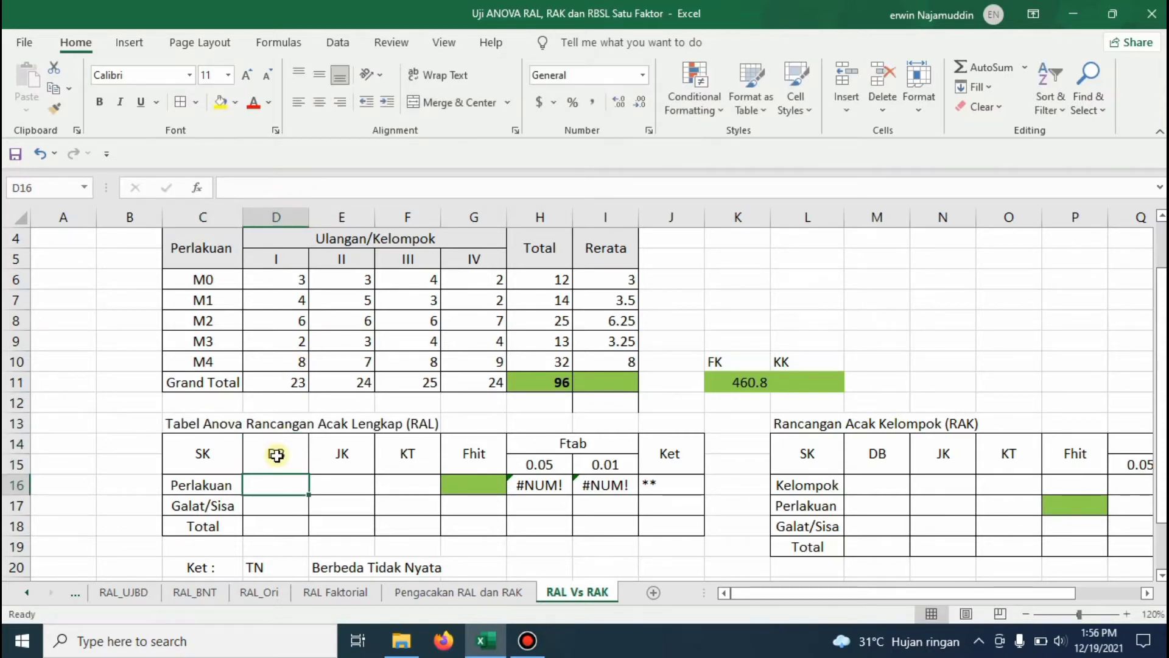
type("=")
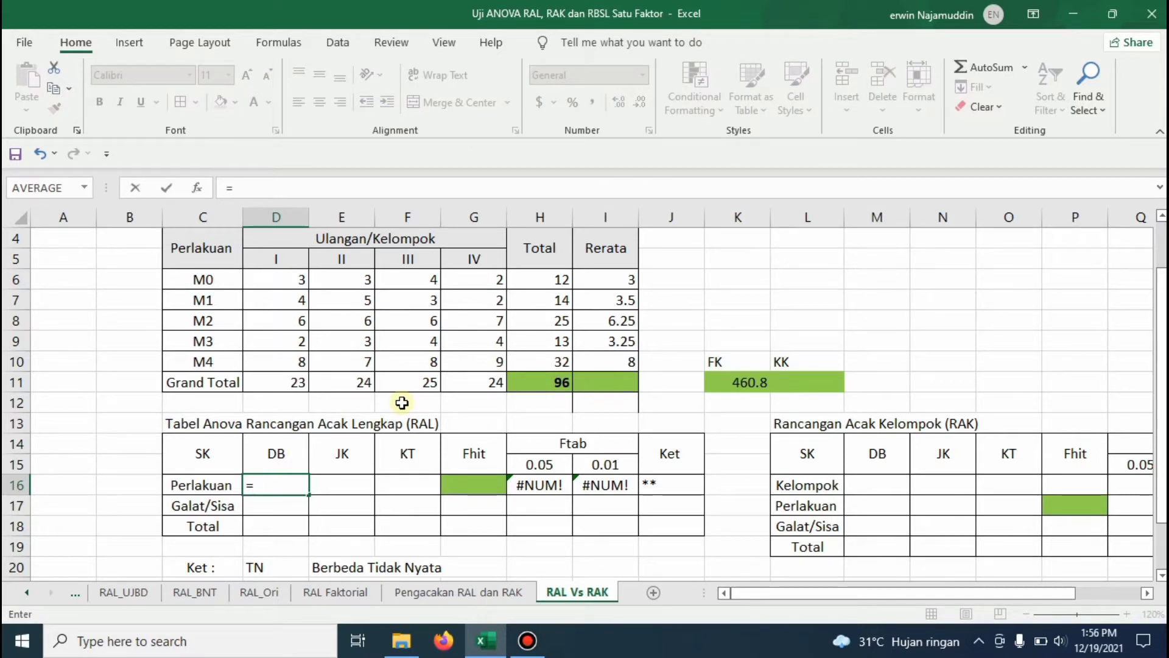
type("5-1")
key("Return")
- Calculate the DB of Total in D18 of the RAL table with =5*4-1
key("Down")
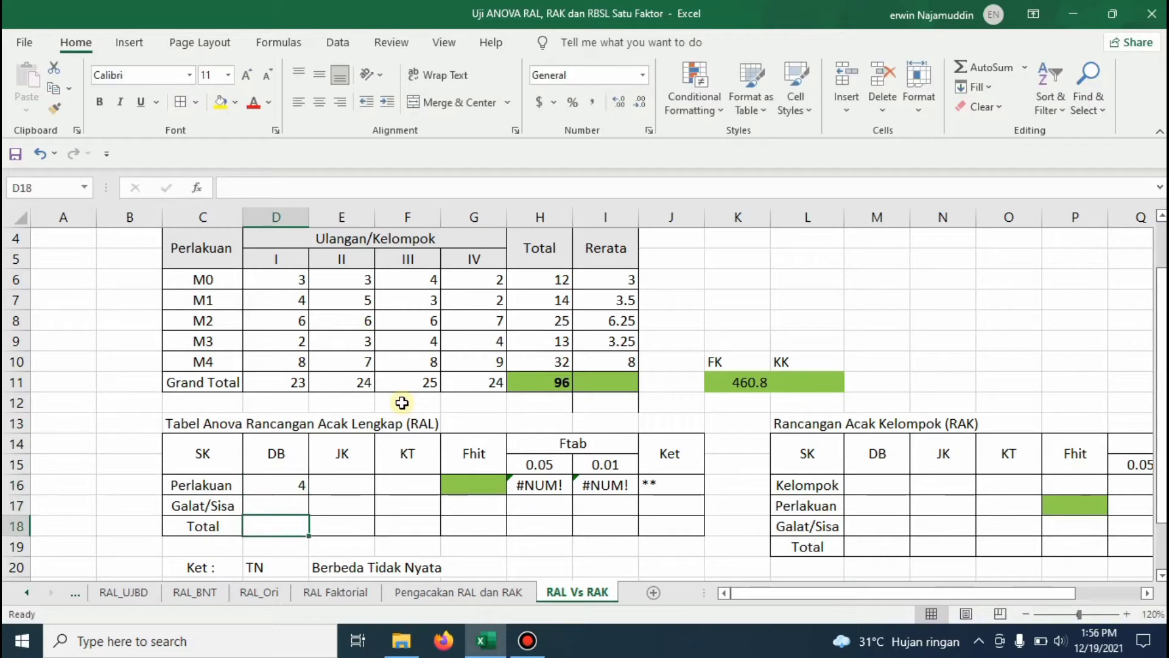
type("=")
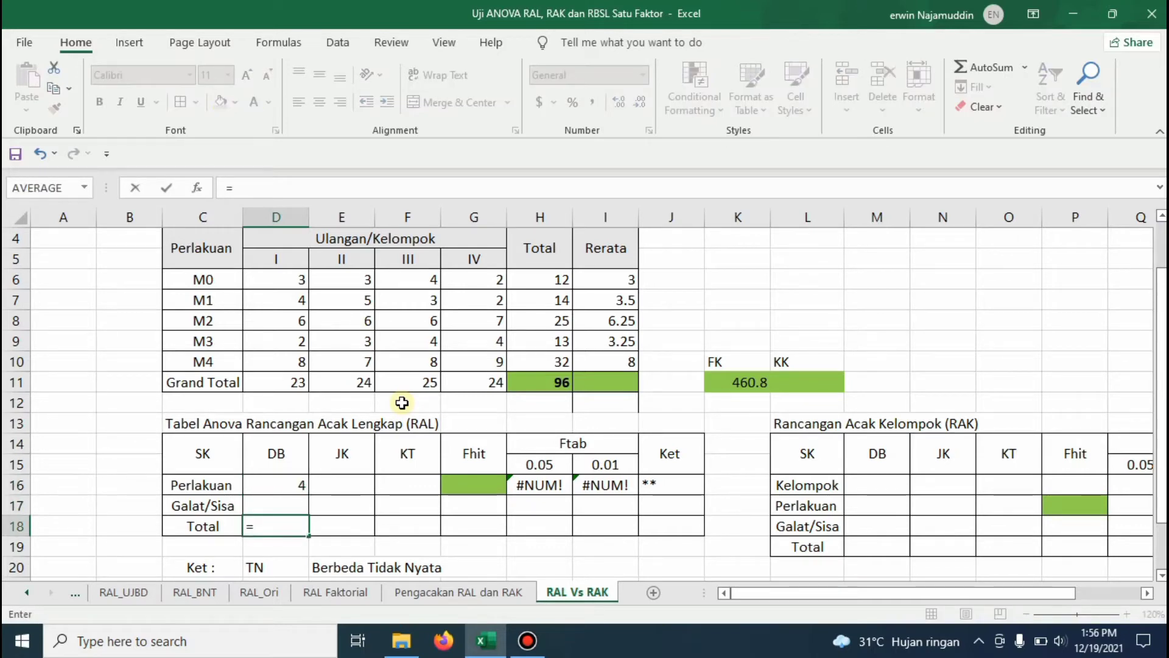
type("5*4")
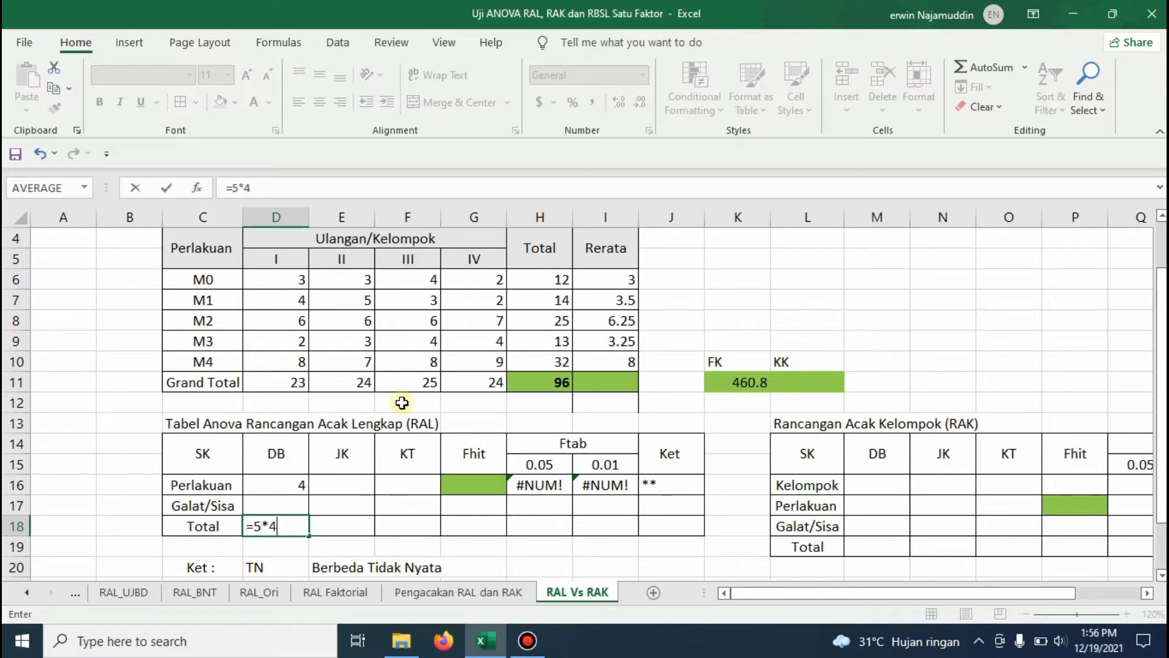
type("-1")
key("Return")
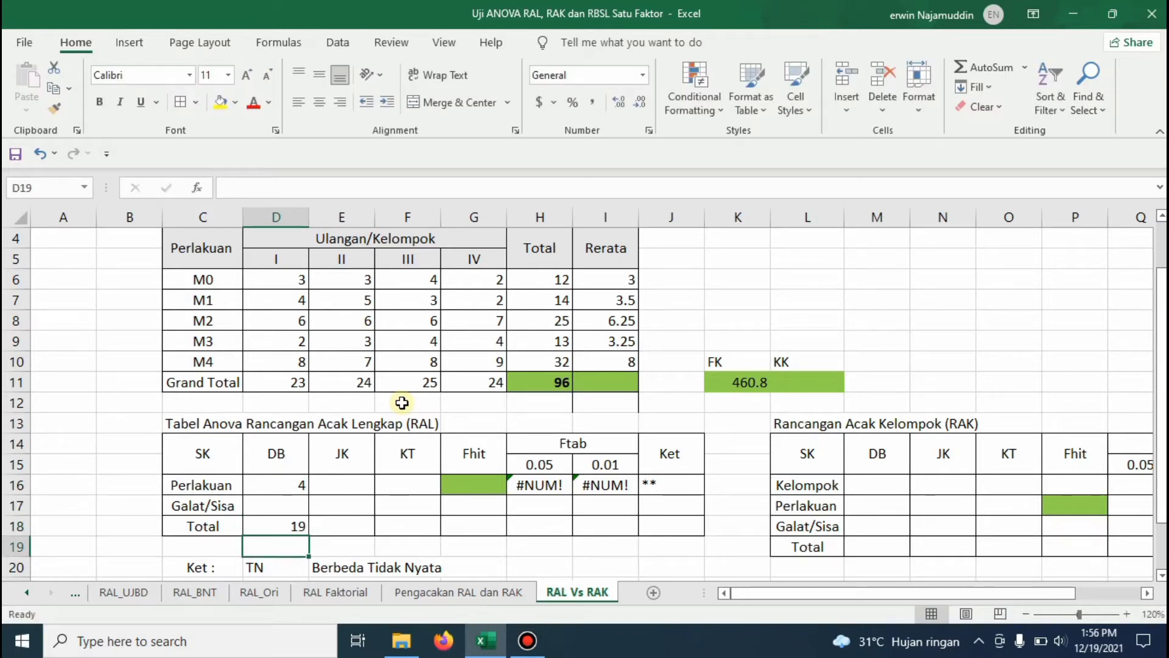
- Calculate the DB of Galat/Sisa in D17 by subtracting the Perlakuan DB from the Total DB with =D18-D16
key("Up")
key("Up")
type("=")
key("Down")
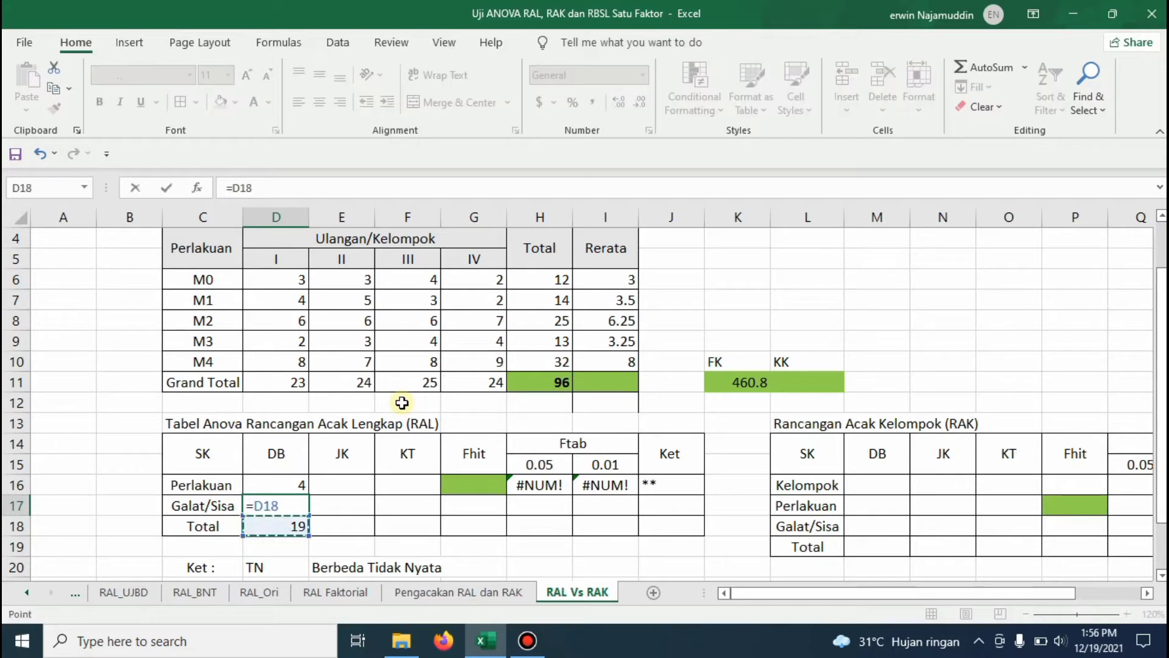
type("-")
key("Up")
key("Up")
key("Up")
key("Down")
key("Down")
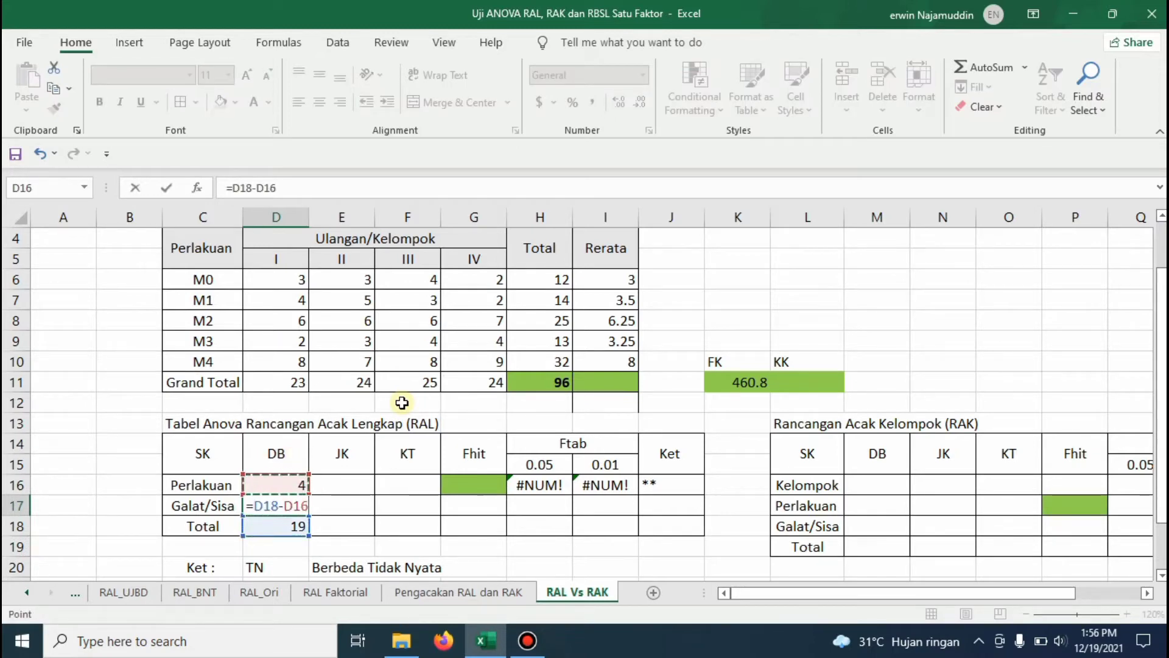
key("Return")
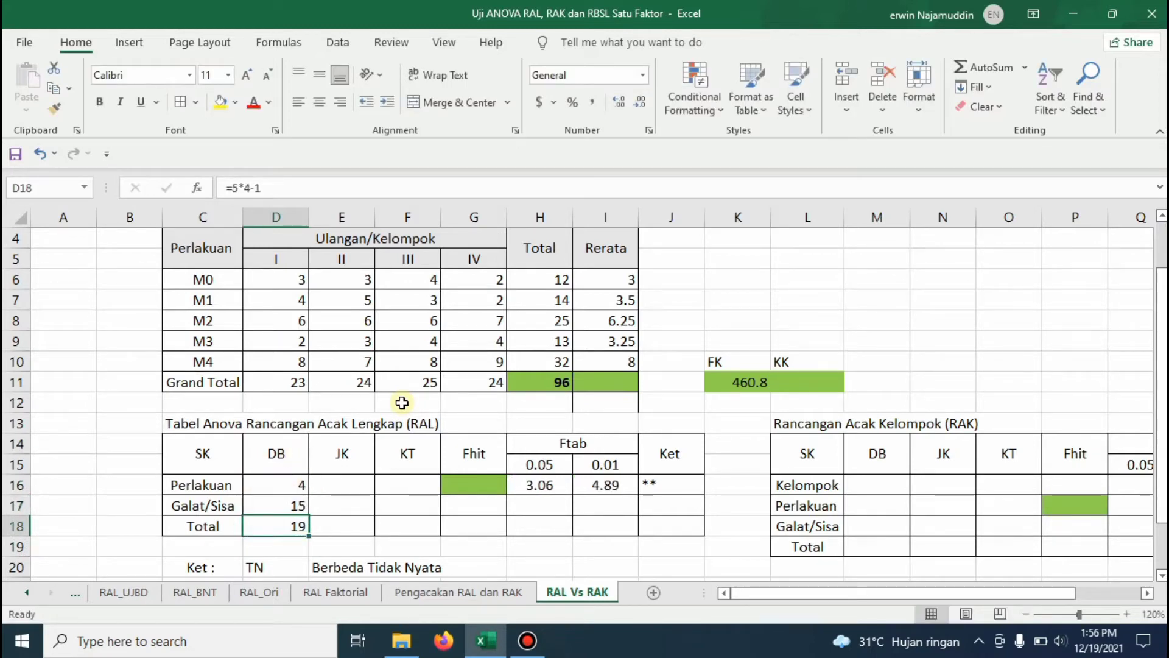
key("Right")
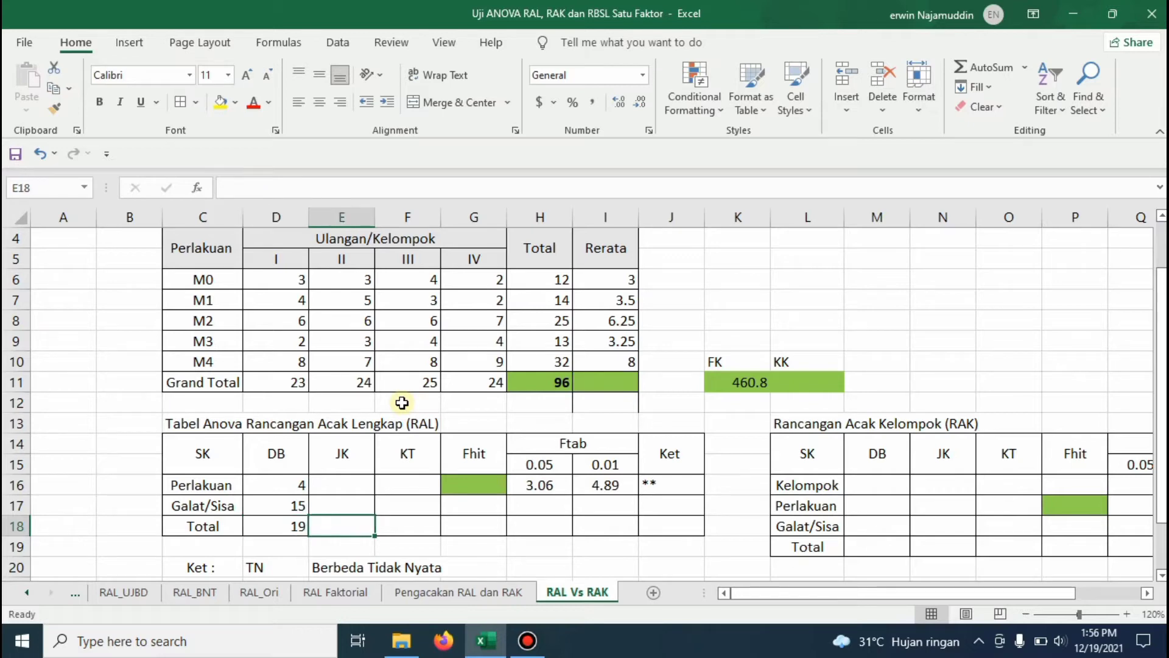
key("Up")
key("Up")
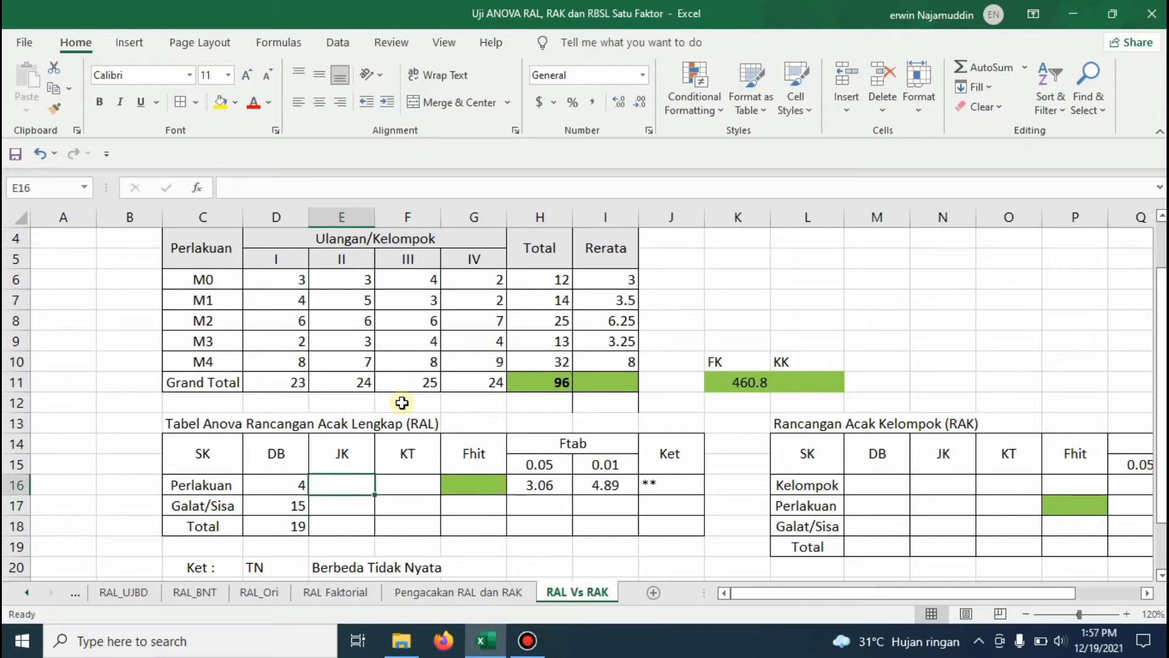
type("=sumsq")
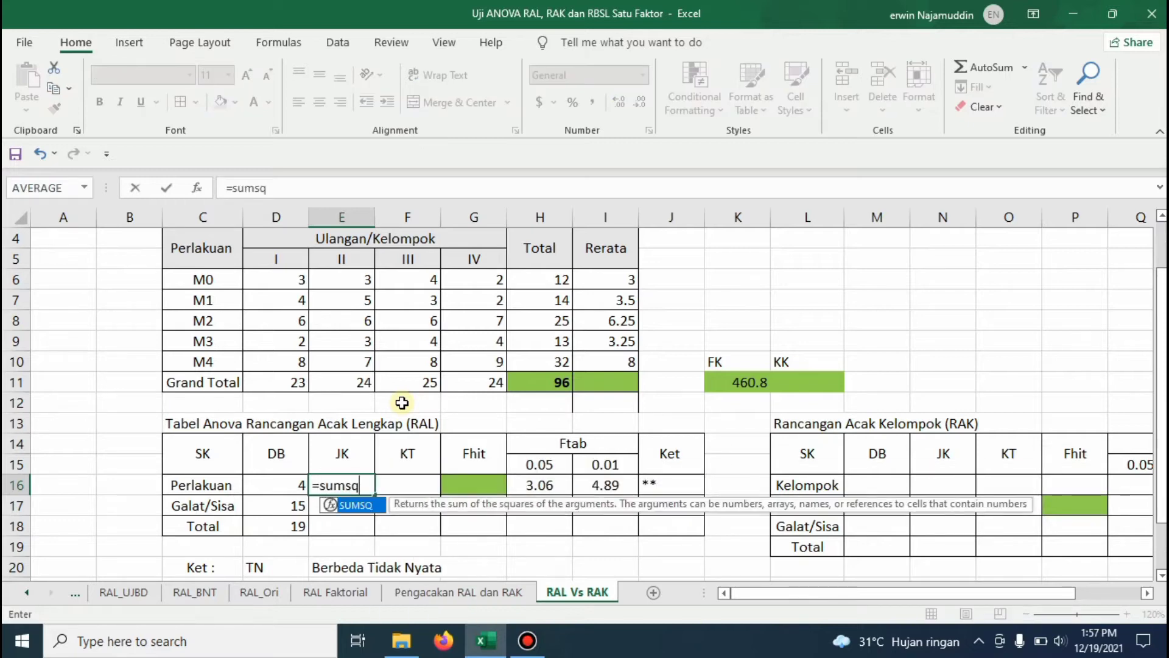
key("Escape")
- Calculate the JK of Total in E18 of the RAL table with =SUMSQ(D6:G10)-K11
key("Down")
key("Down")
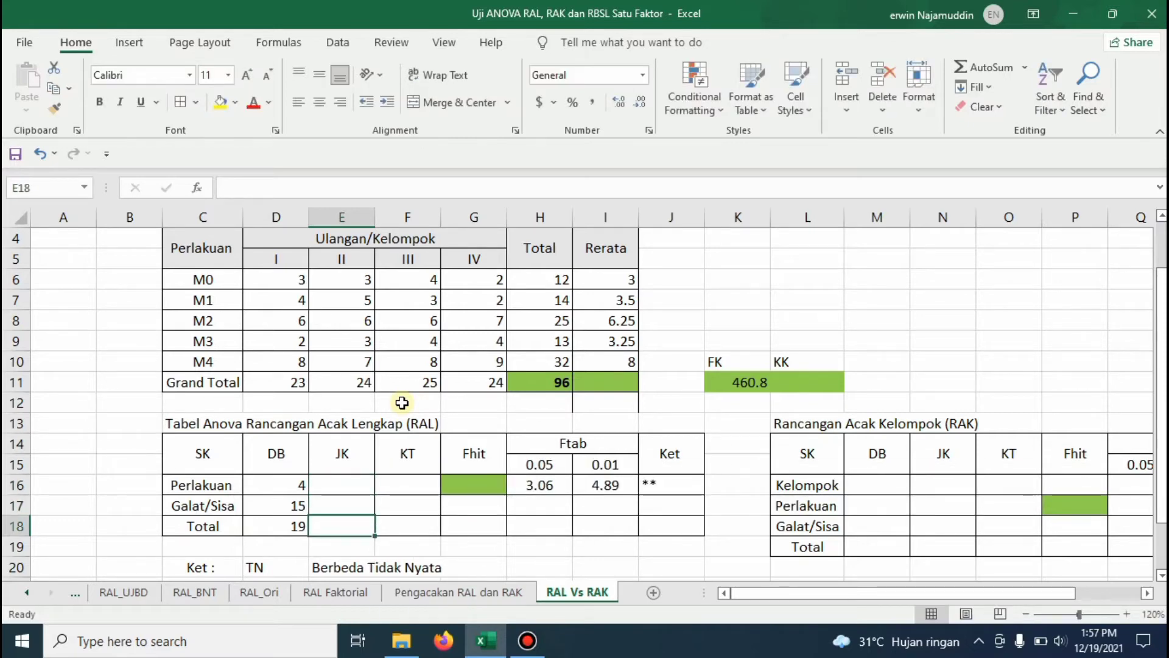
type("=sums")
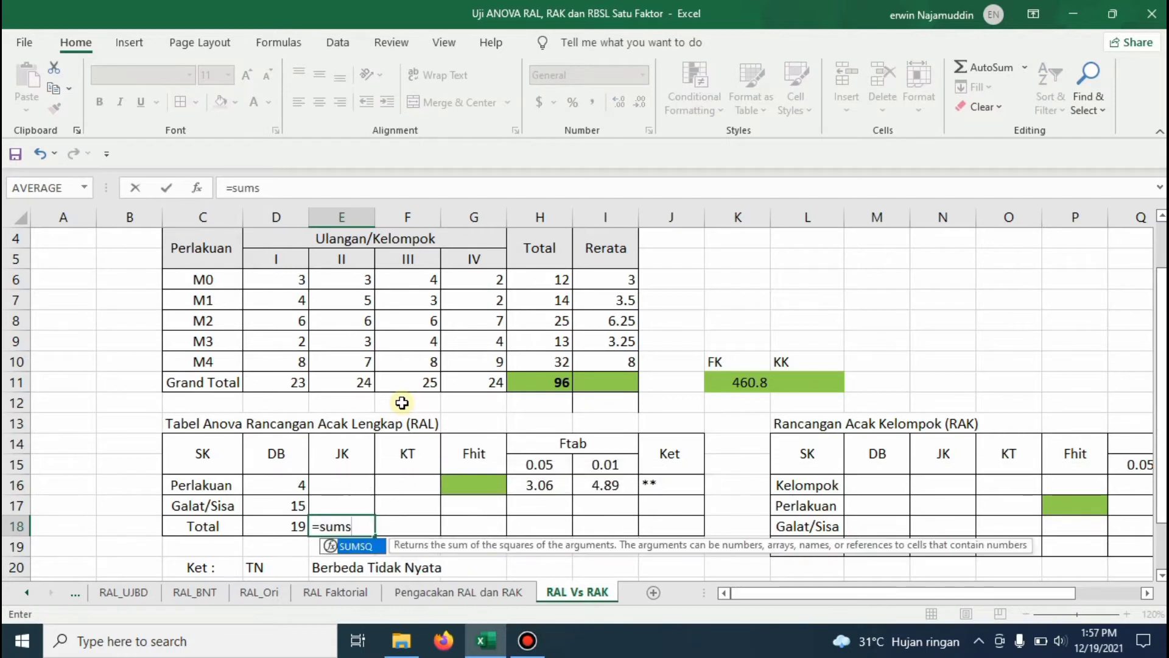
type("q(")
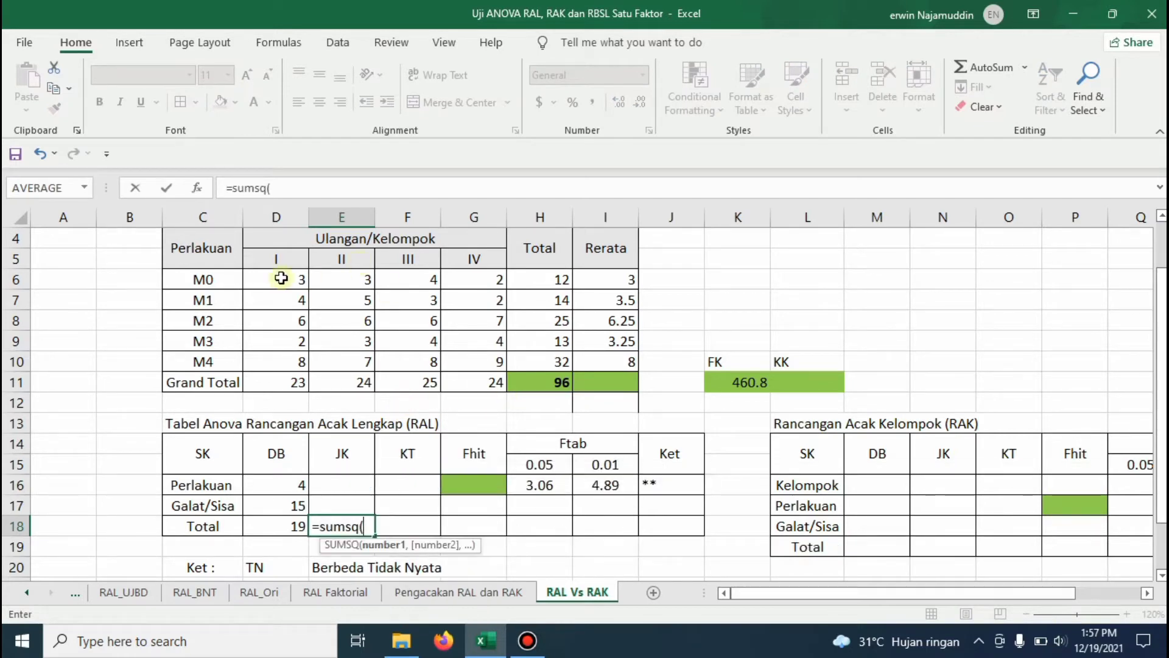
left_click_drag(281, 278, 477, 365)
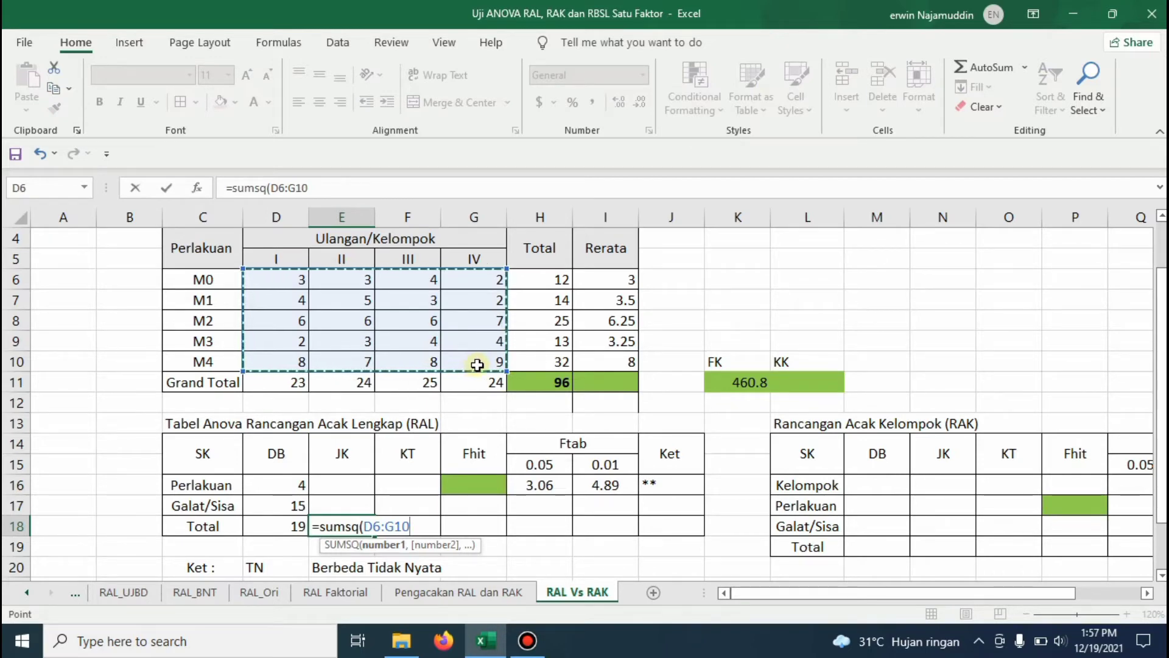
type(")")
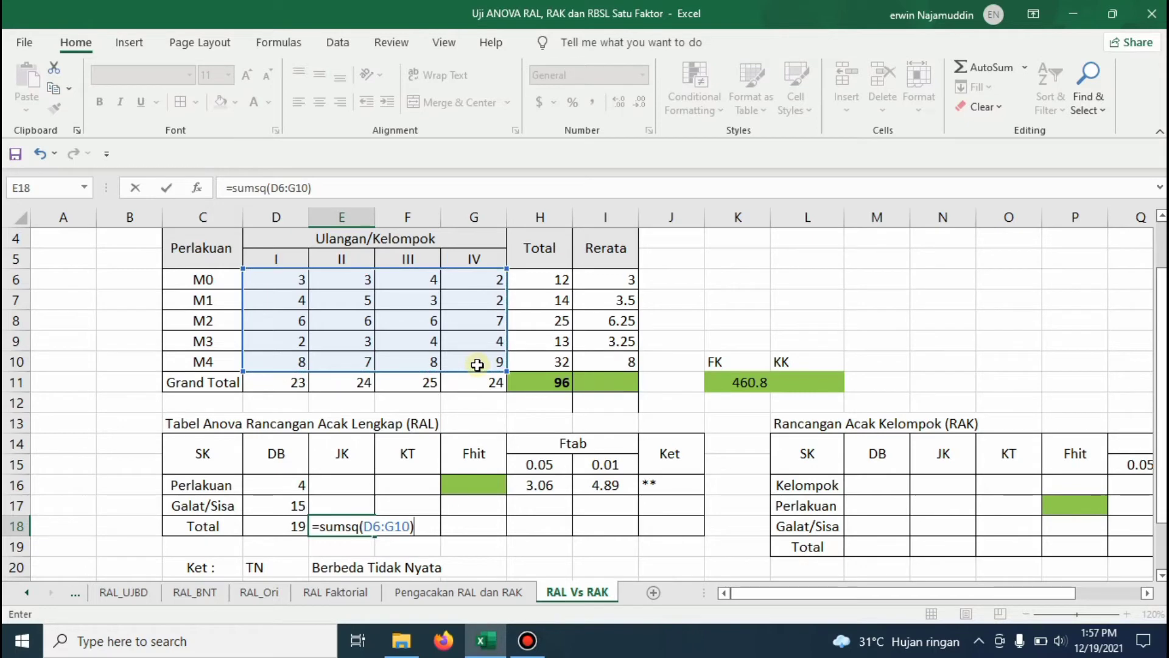
type("-")
left_click(733, 382)
key("Return")
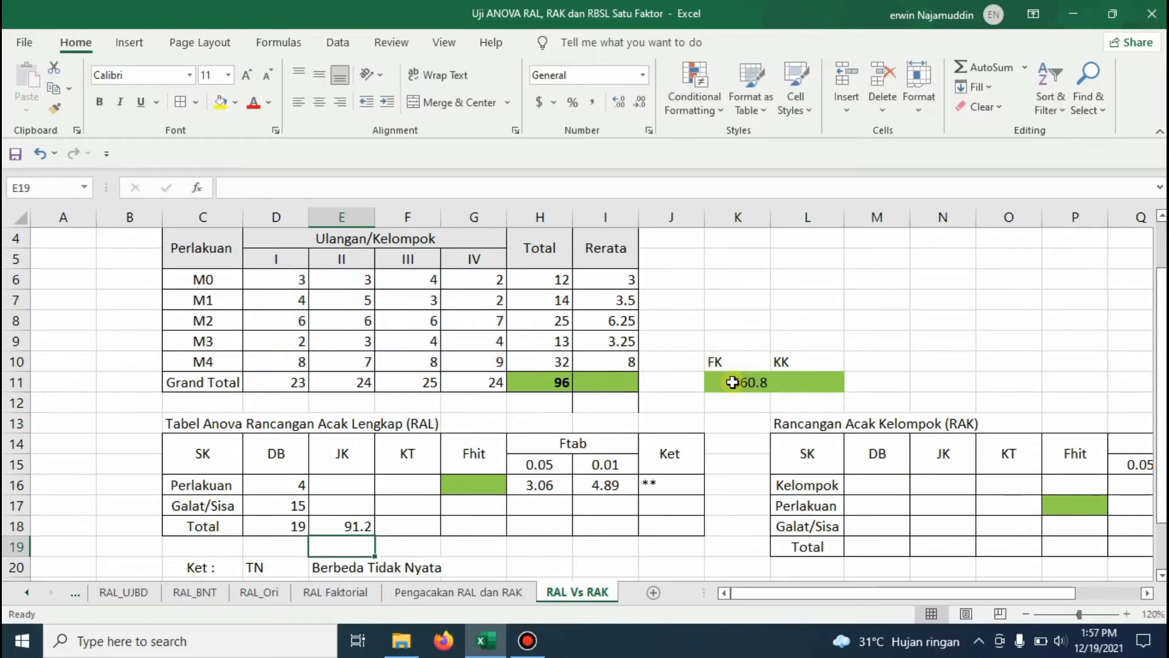
- Calculate the JK of Perlakuan in E16 from the treatment totals and the FK with =SUMSQ(H6:H10)/4-K11
left_click(364, 480)
type("=")
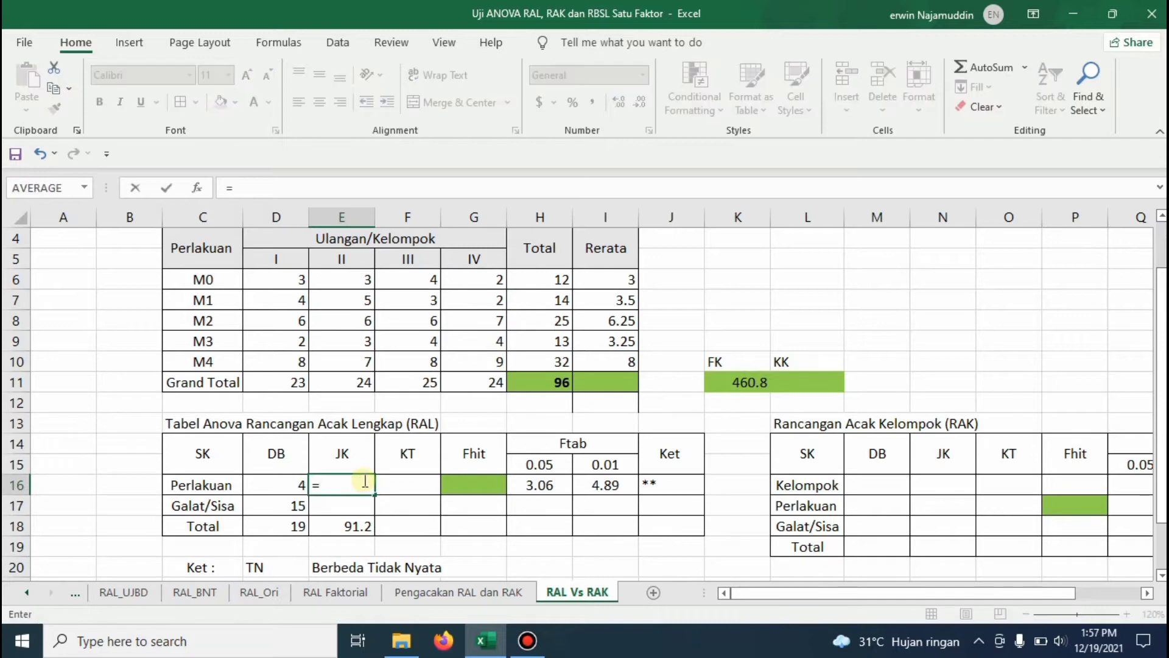
type("sumsq(")
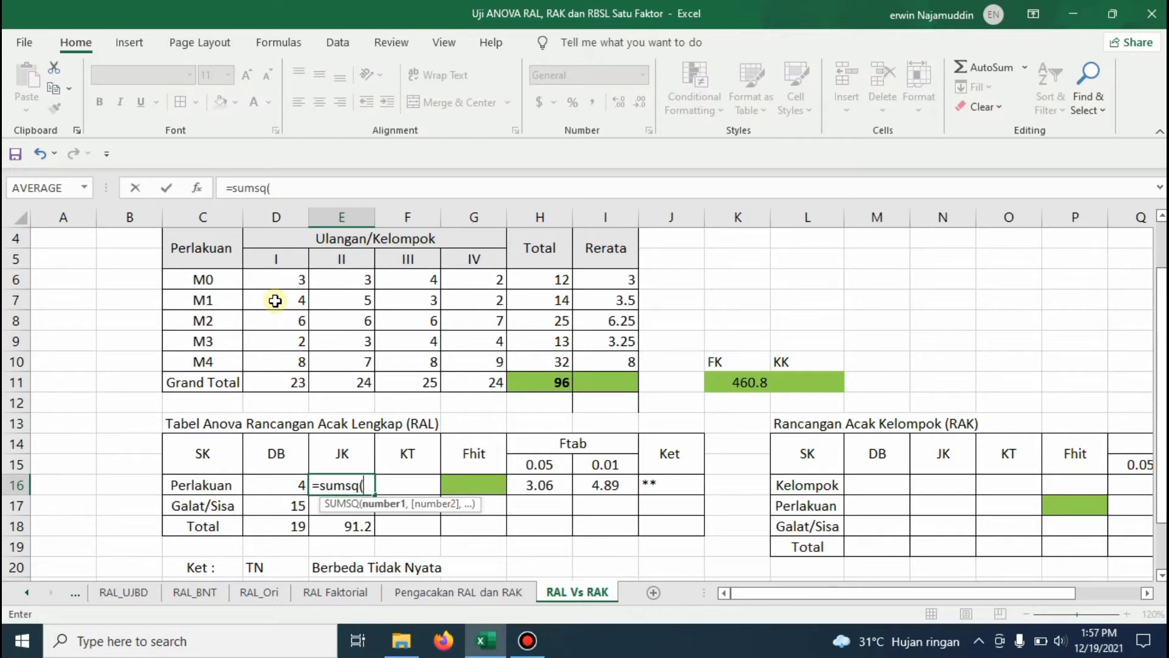
left_click(523, 281)
key("shift+Down")
key("shift+Down")
key("shift+Down")
key("shift+Down")
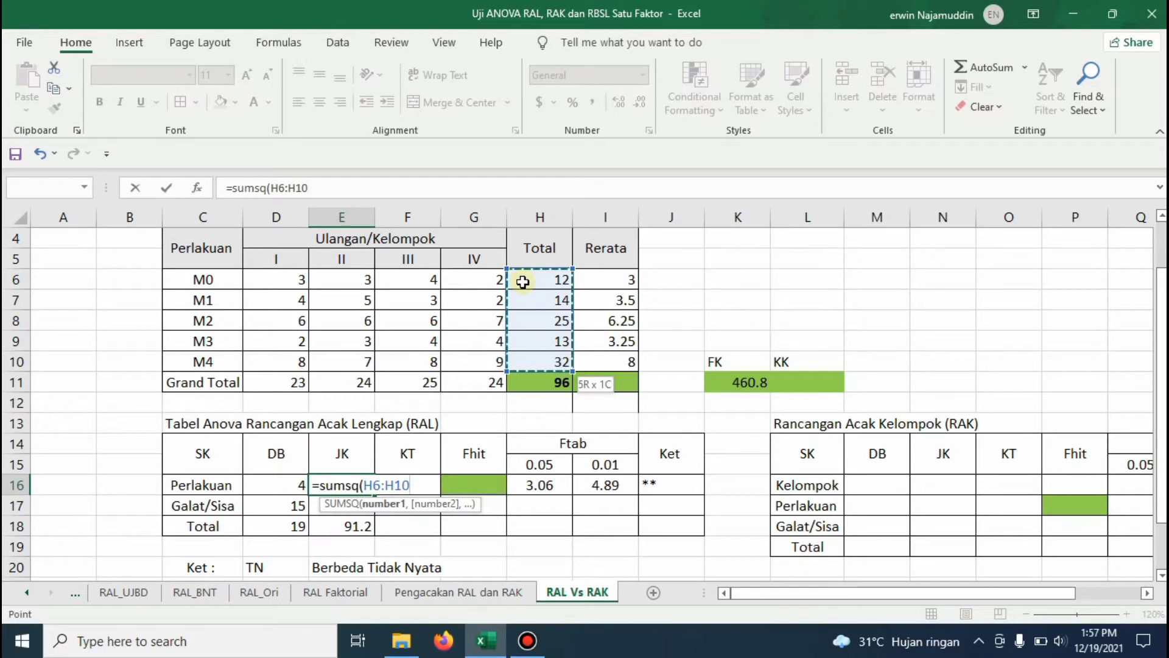
type(")")
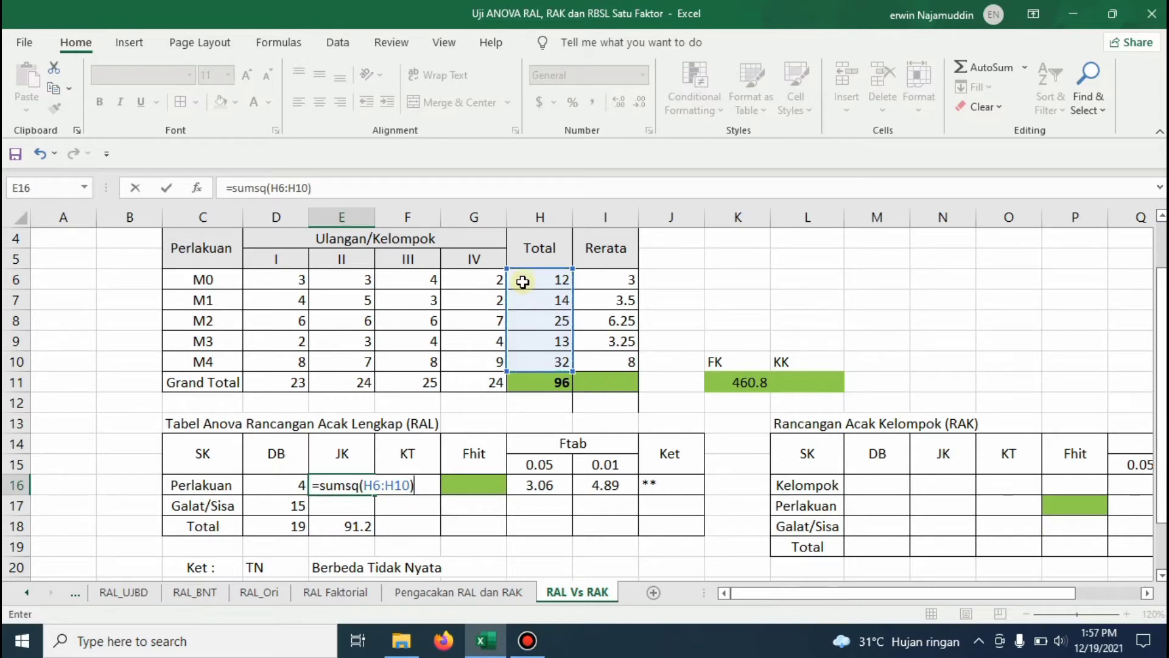
type("/4-")
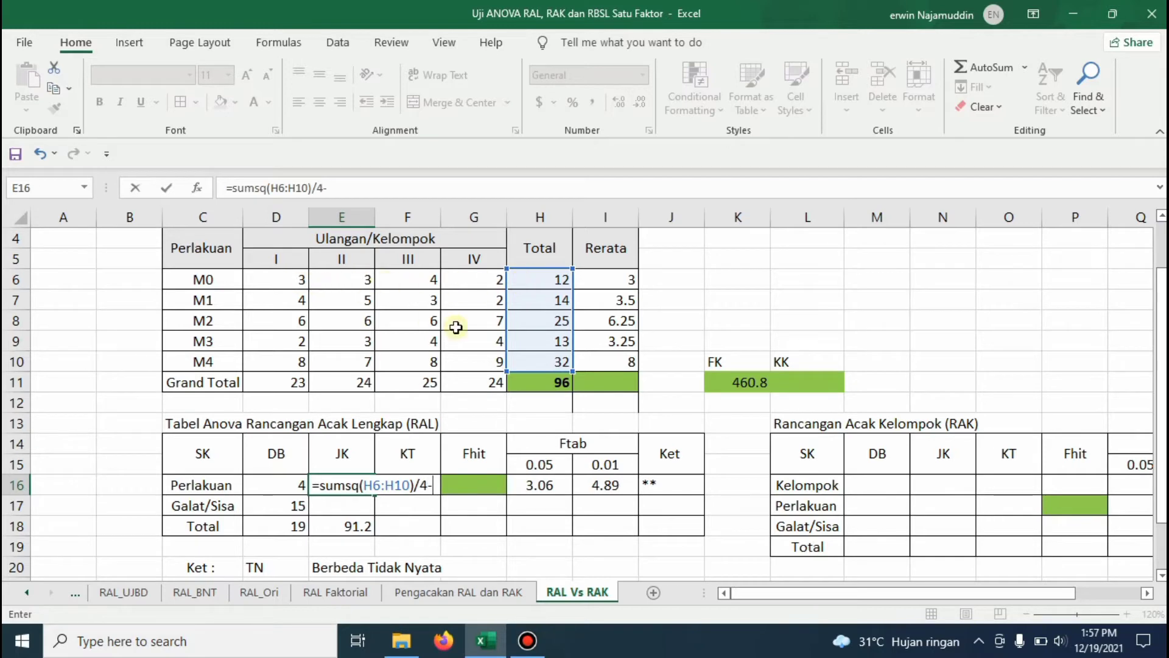
left_click(721, 383)
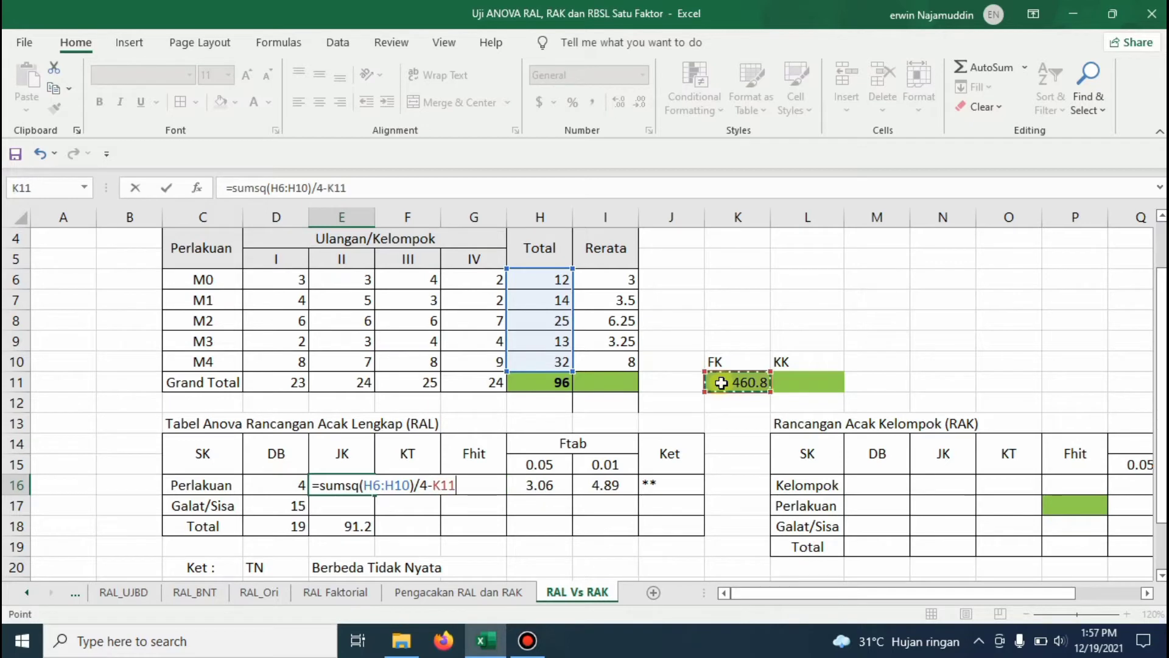
key("Return")
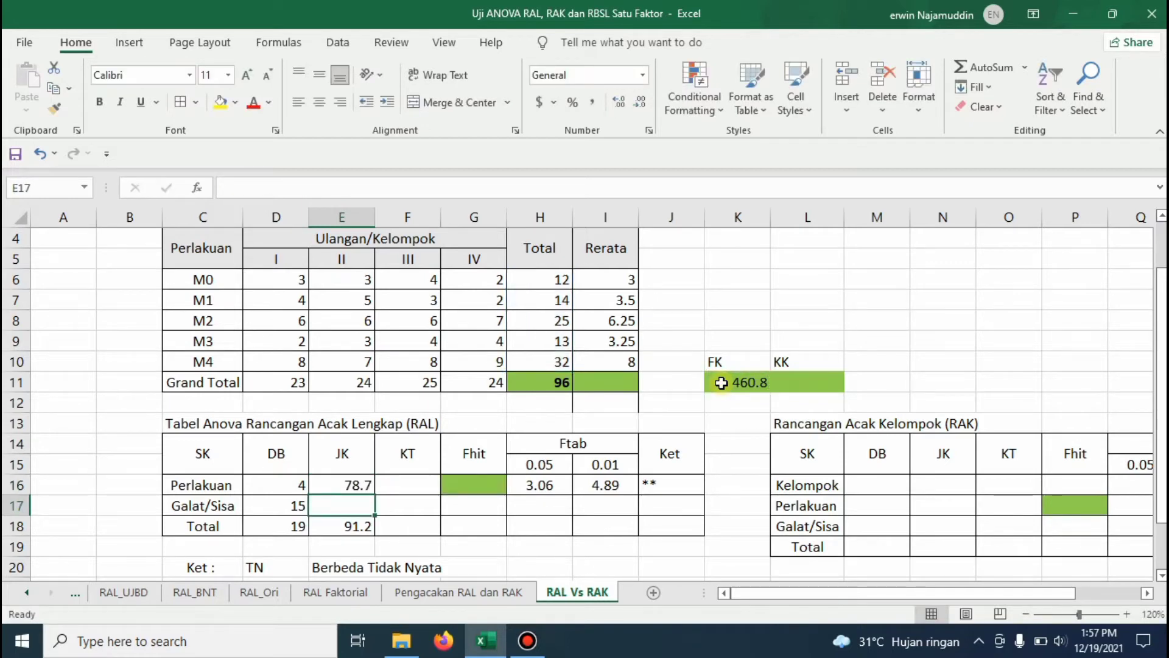
- Calculate the JK of Galat/Sisa in E17 by subtracting the Perlakuan JK from the Total JK with =E18-E16
type("=")
key("Down")
type("-")
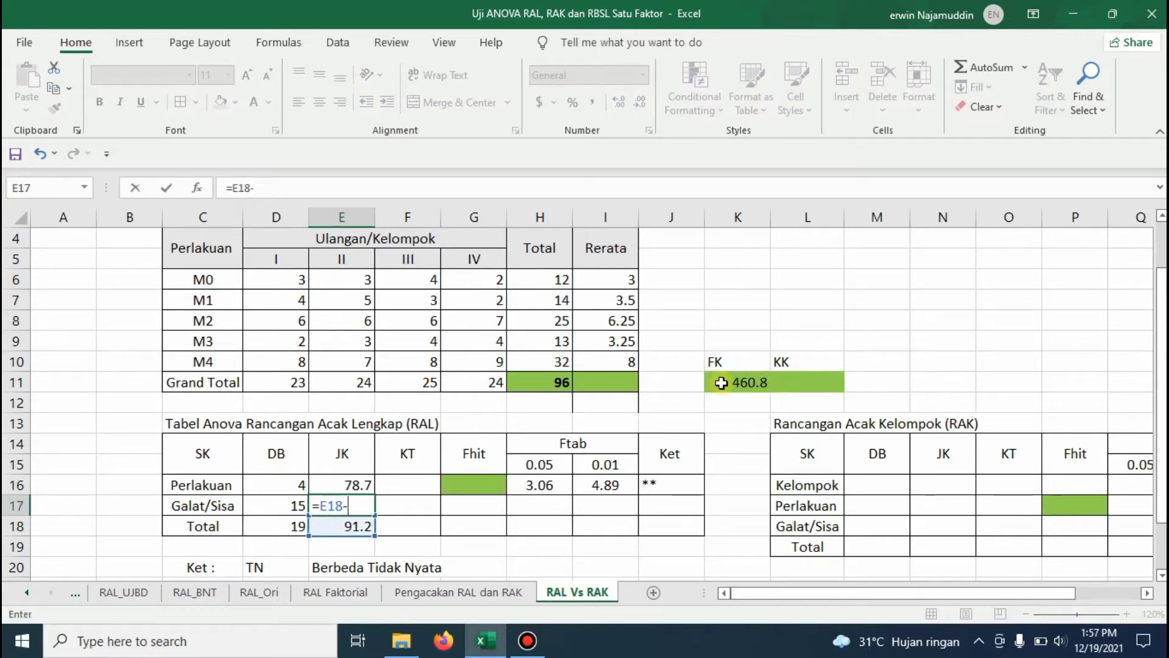
key("Up")
key("Return")
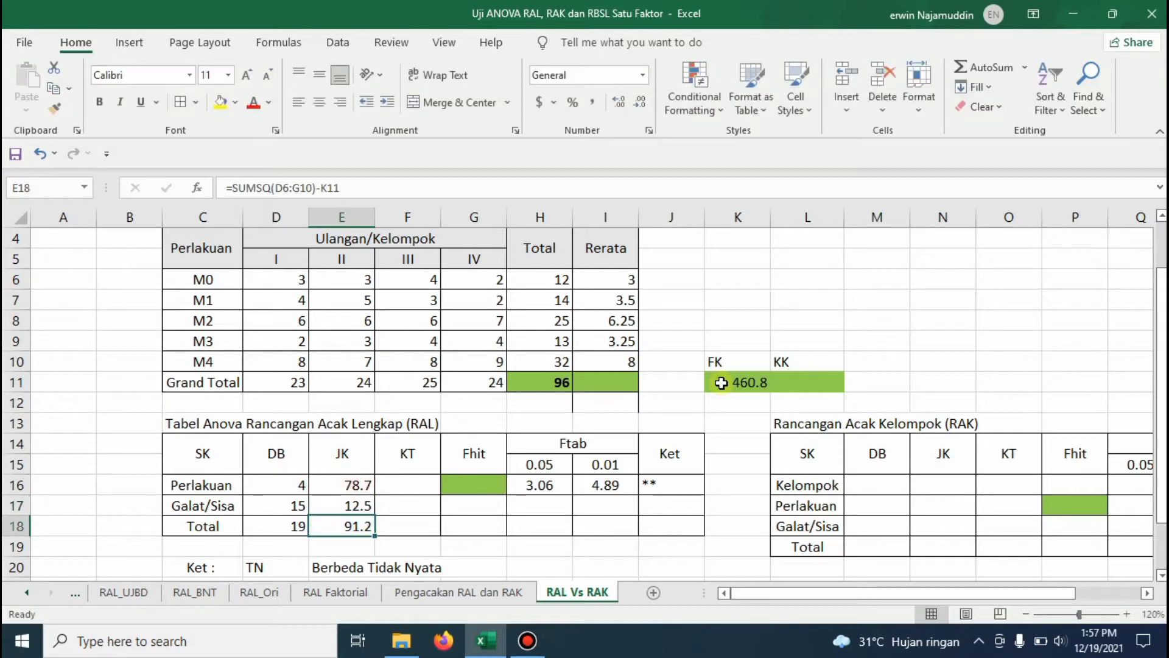
- Calculate the KT of Perlakuan in F16 by dividing its JK by its DB with =E16/D16
key("Right")
key("Up")
key("Up")
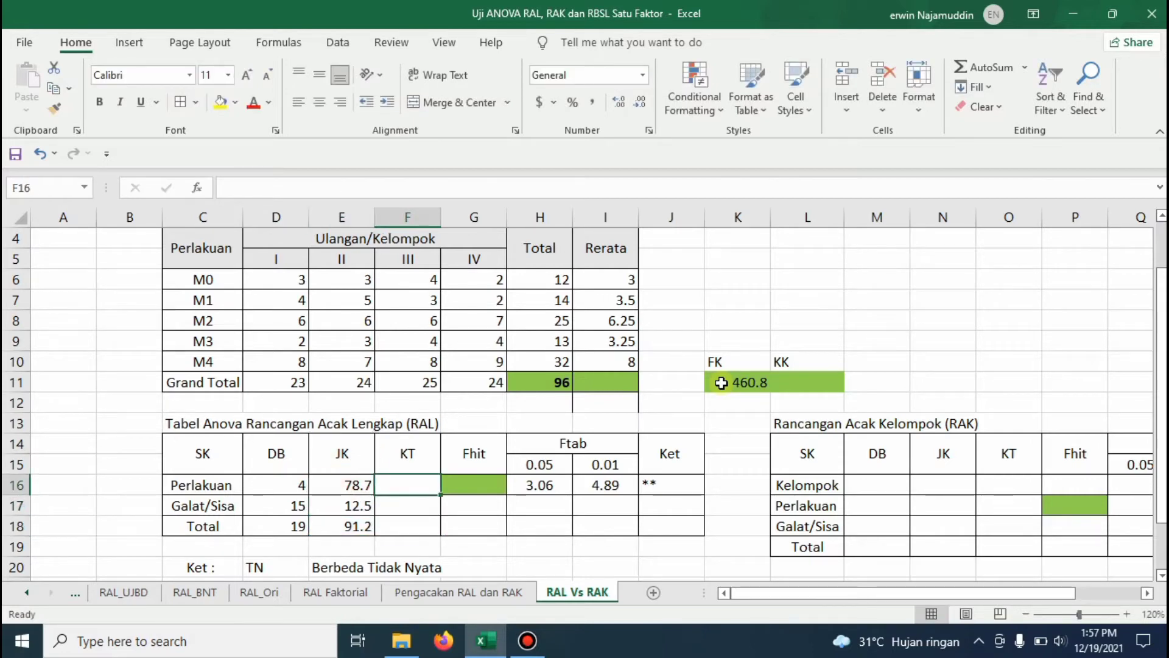
type("=")
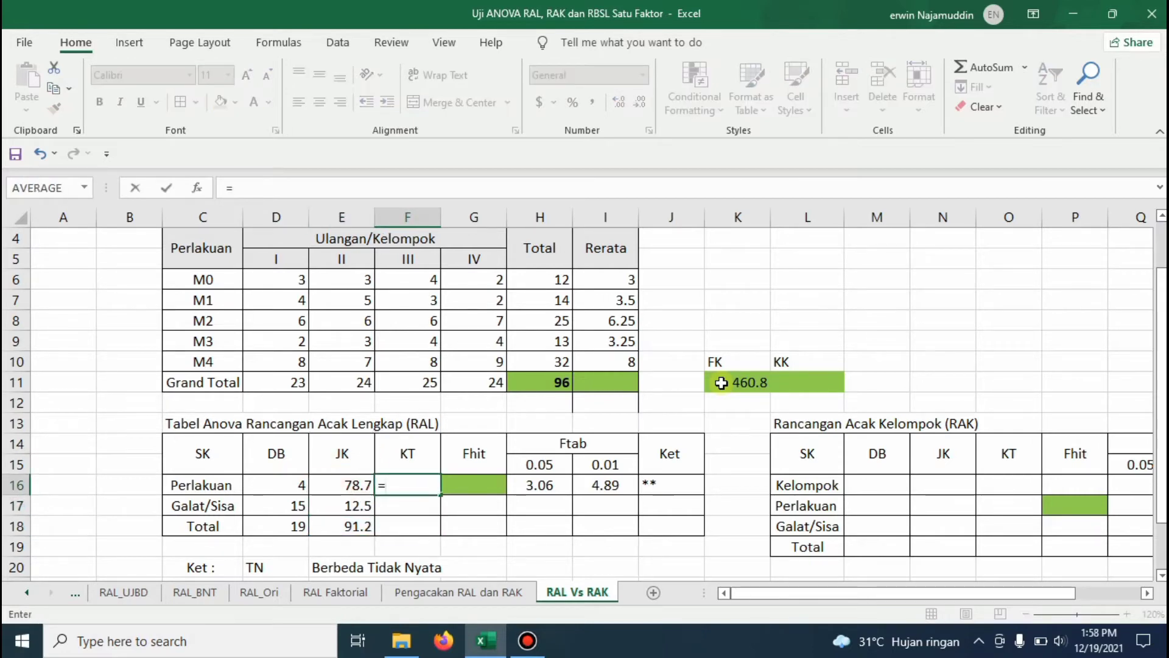
key("Left")
type("/")
key("Left")
key("Down")
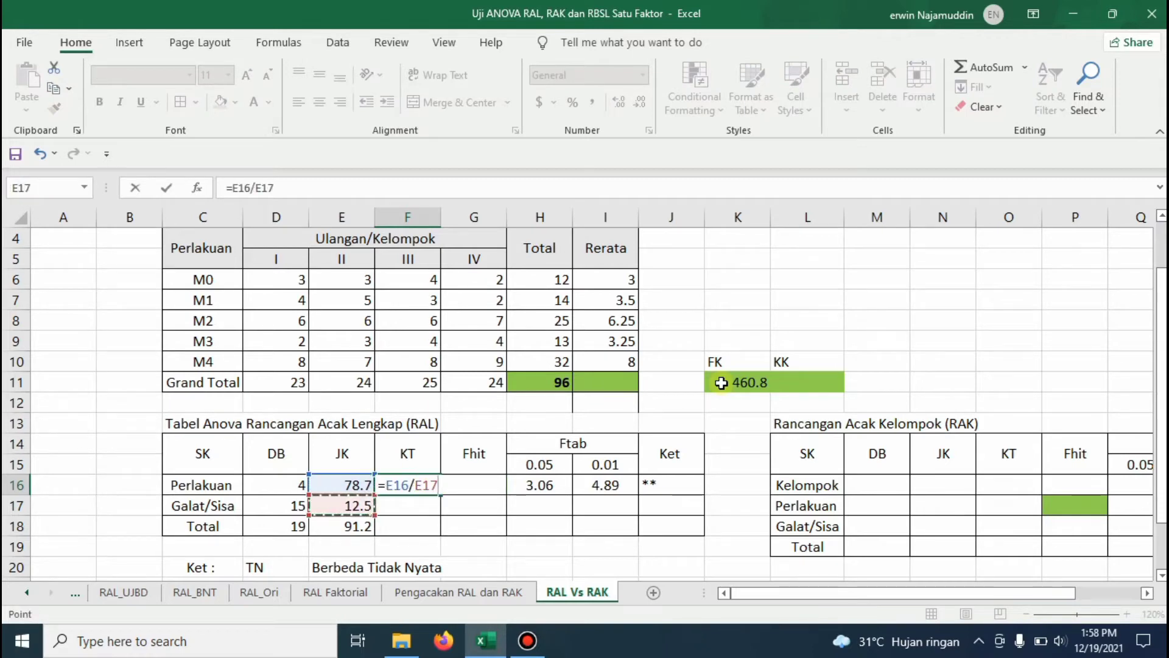
key("Up")
key("Left")
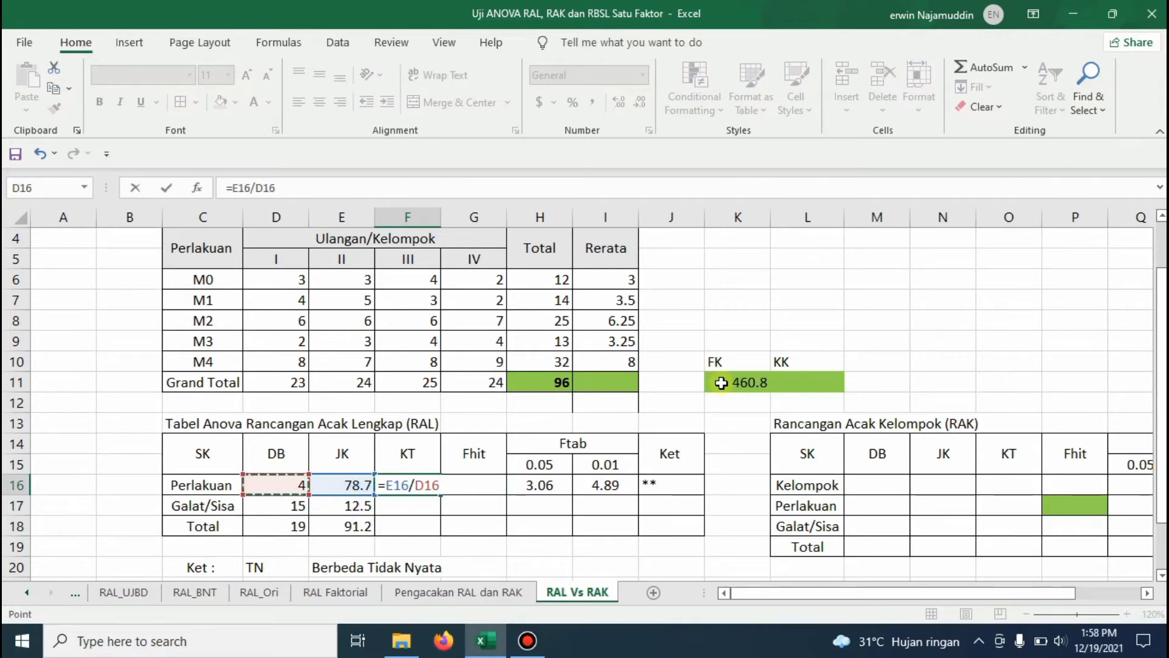
key("Return")
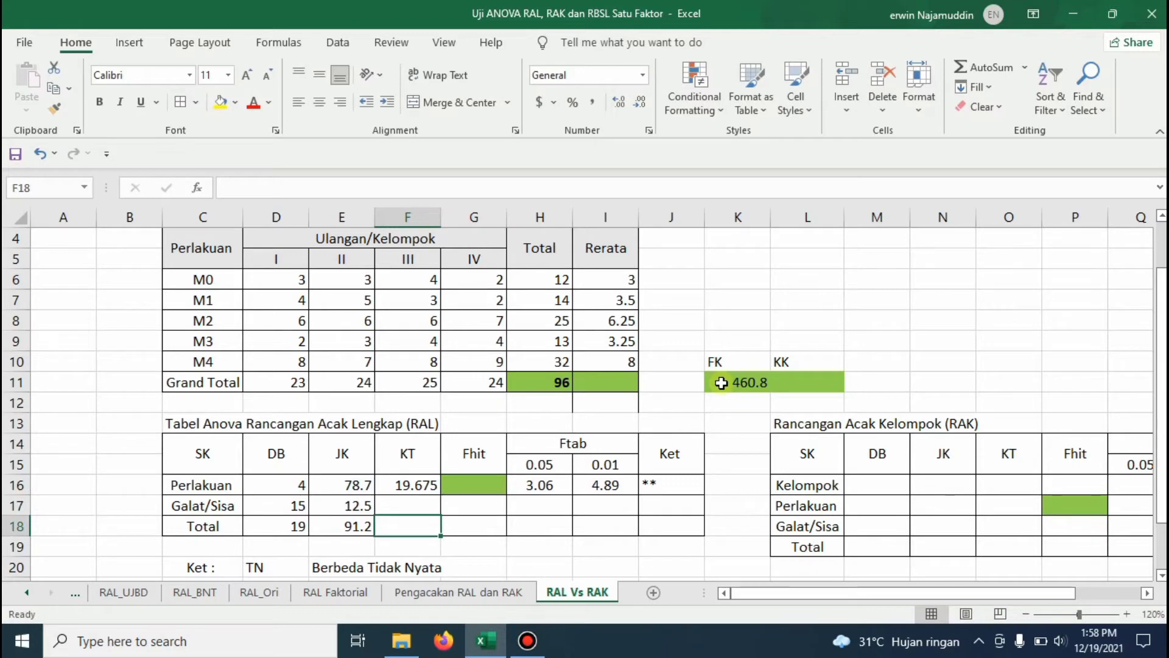
- Calculate the KT of Galat/Sisa in F17 by dividing its JK by its DB with =E17/D17
type("=")
key("Left")
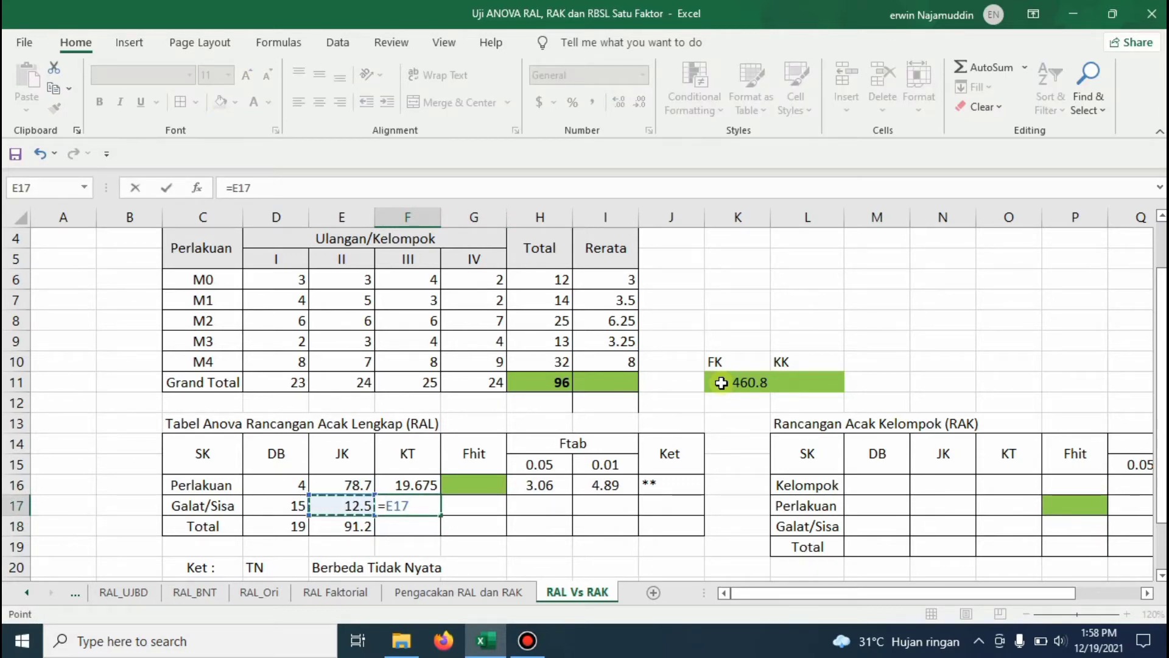
type("/")
key("Left")
key("Left")
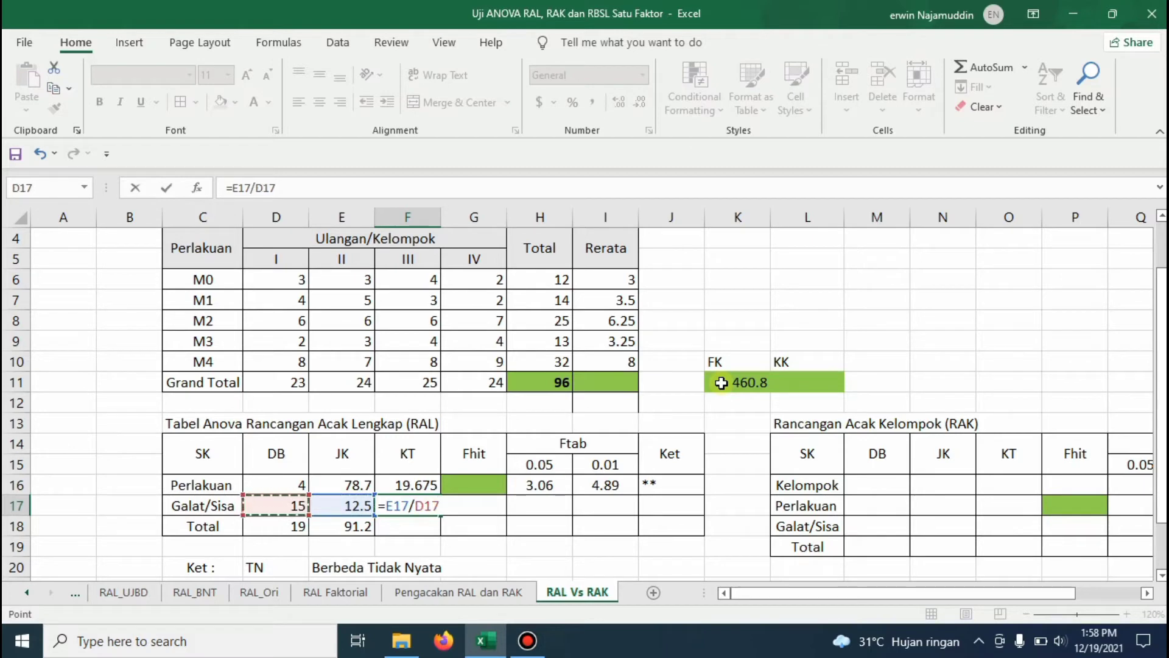
key("Return")
- Calculate the Fhit of Perlakuan in G16 by dividing the Perlakuan KT by the Galat/Sisa KT with =F16/F17
key("Right")
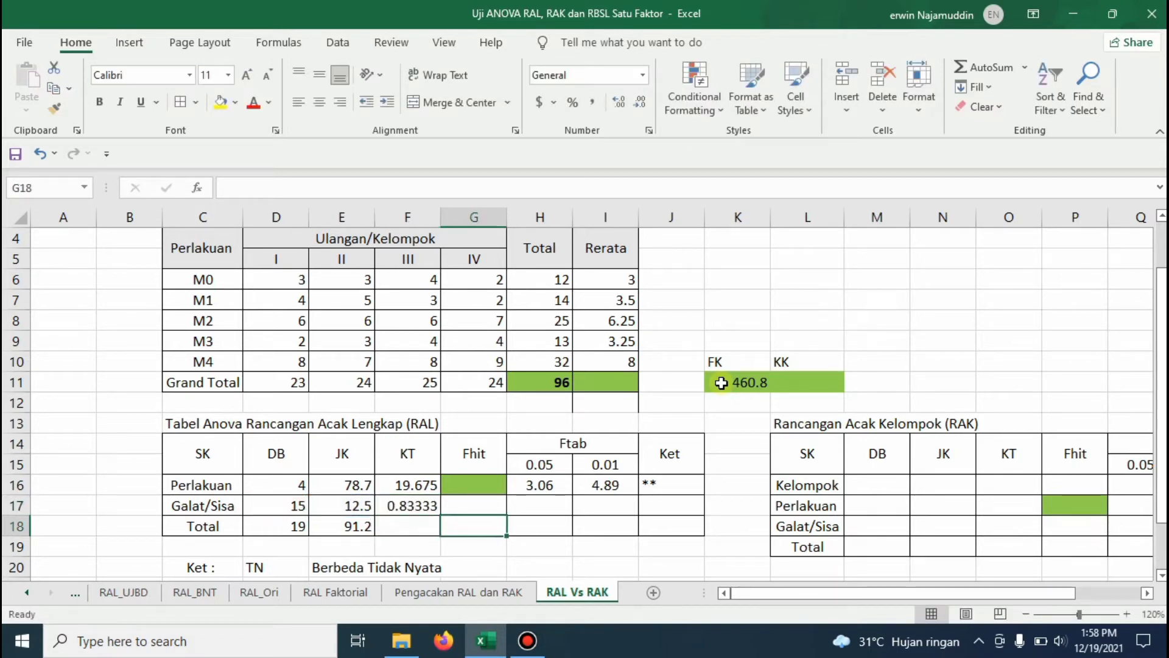
key("Up")
key("Up")
type("=")
key("Left")
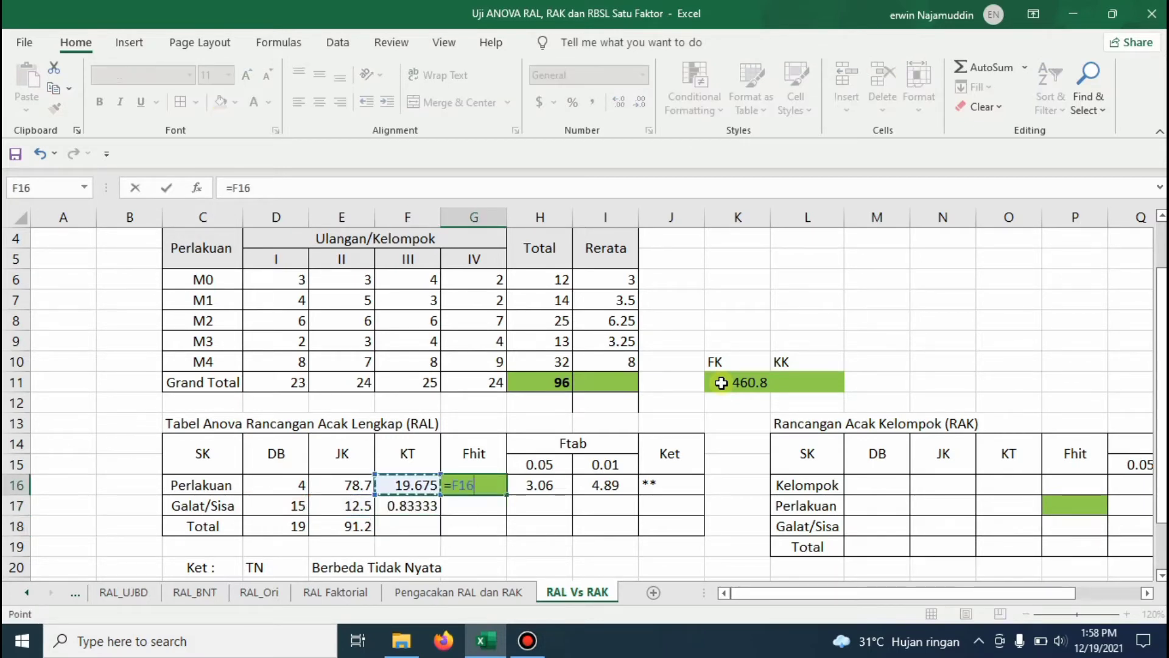
type("/")
key("Left")
key("Down")
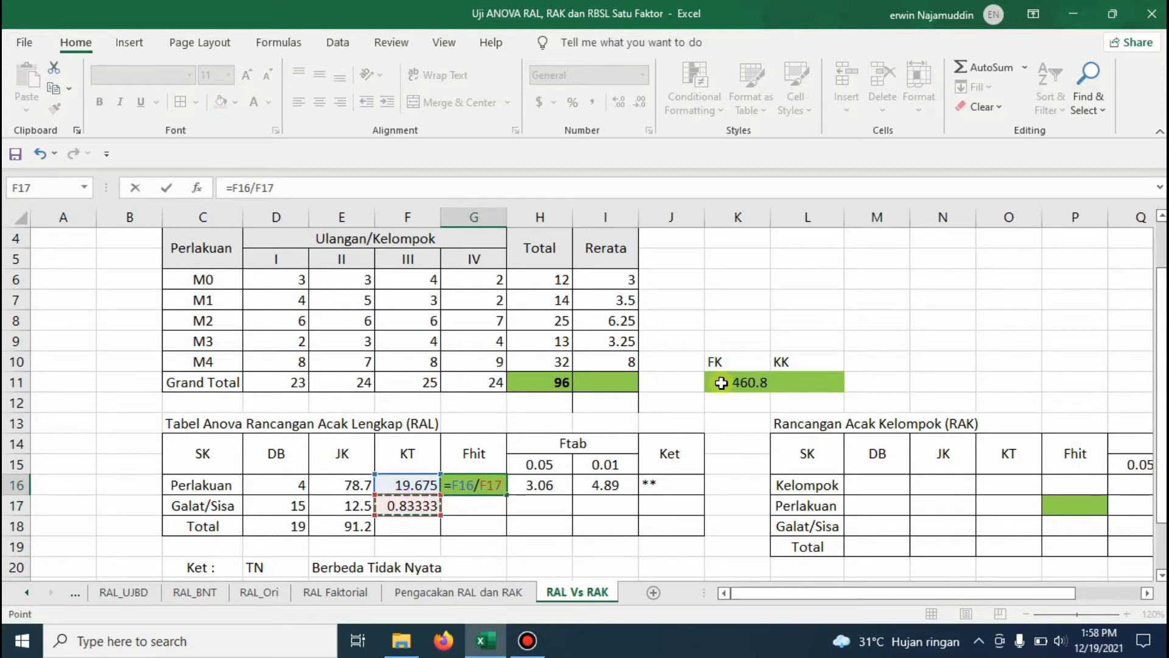
key("Return")
- Clear the existing Ftab formulas for 0.05 and 0.01 in H16 and I16 of the RAL table
key("Right")
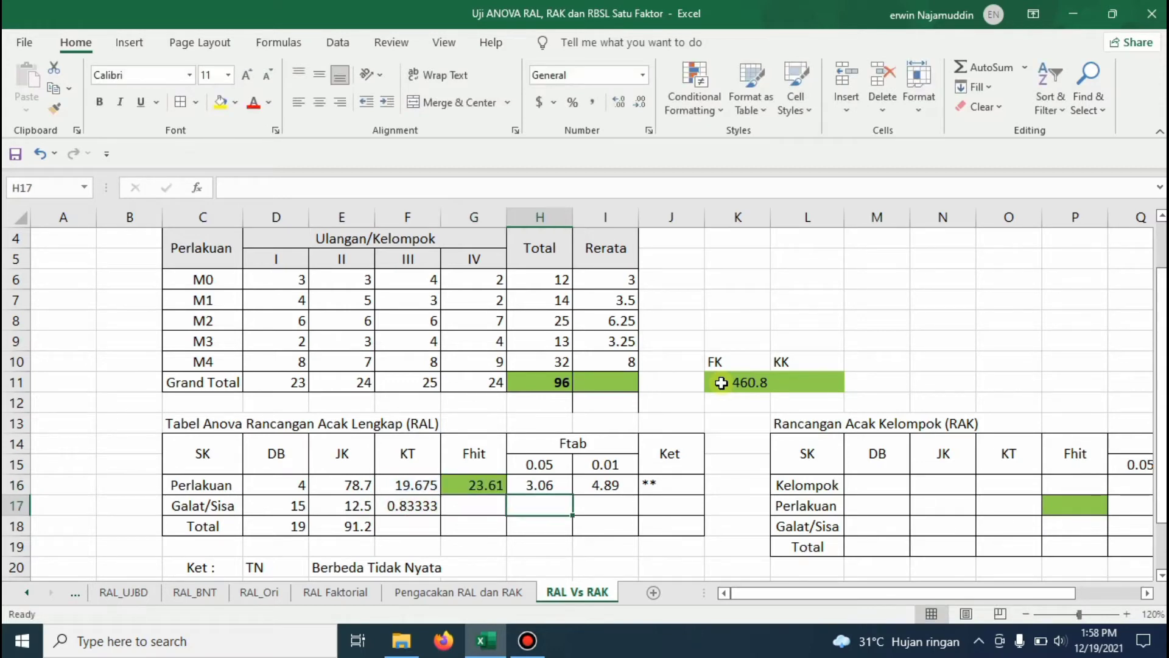
key("Up")
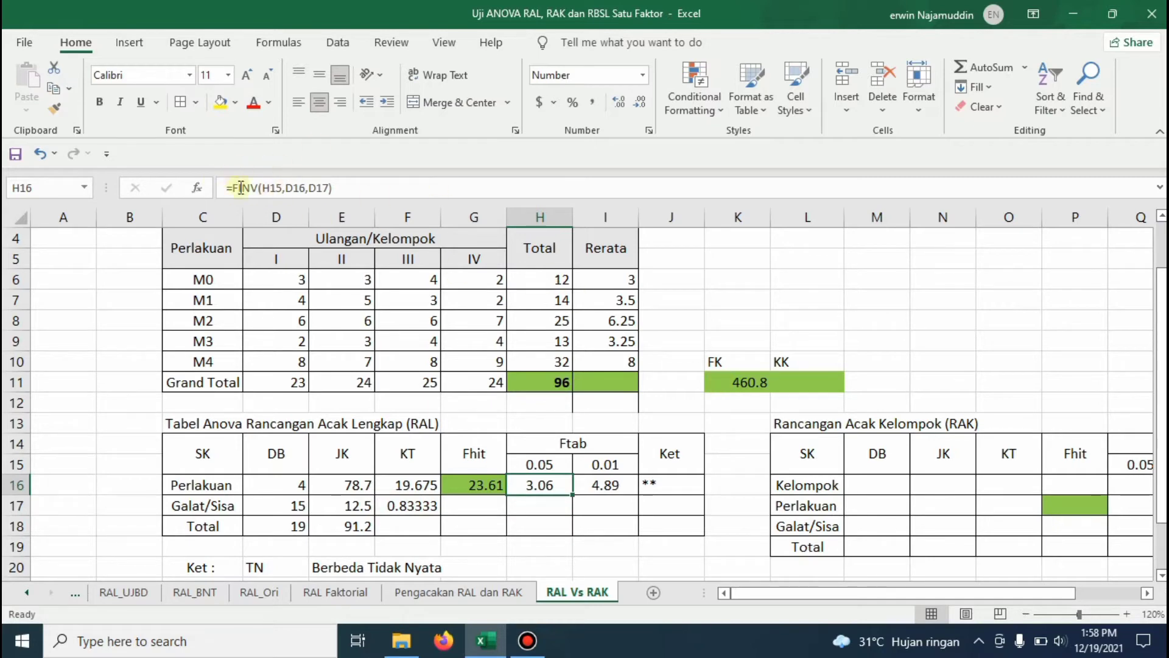
key("F2")
key("Return")
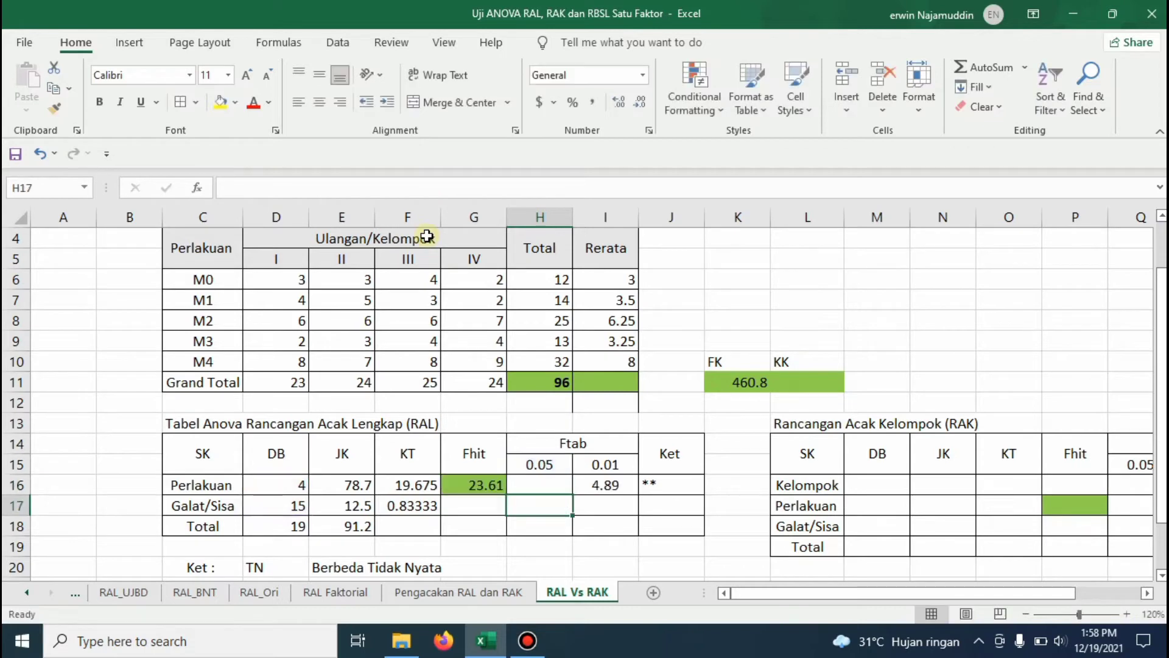
key("Up")
key("Right")
key("Delete")
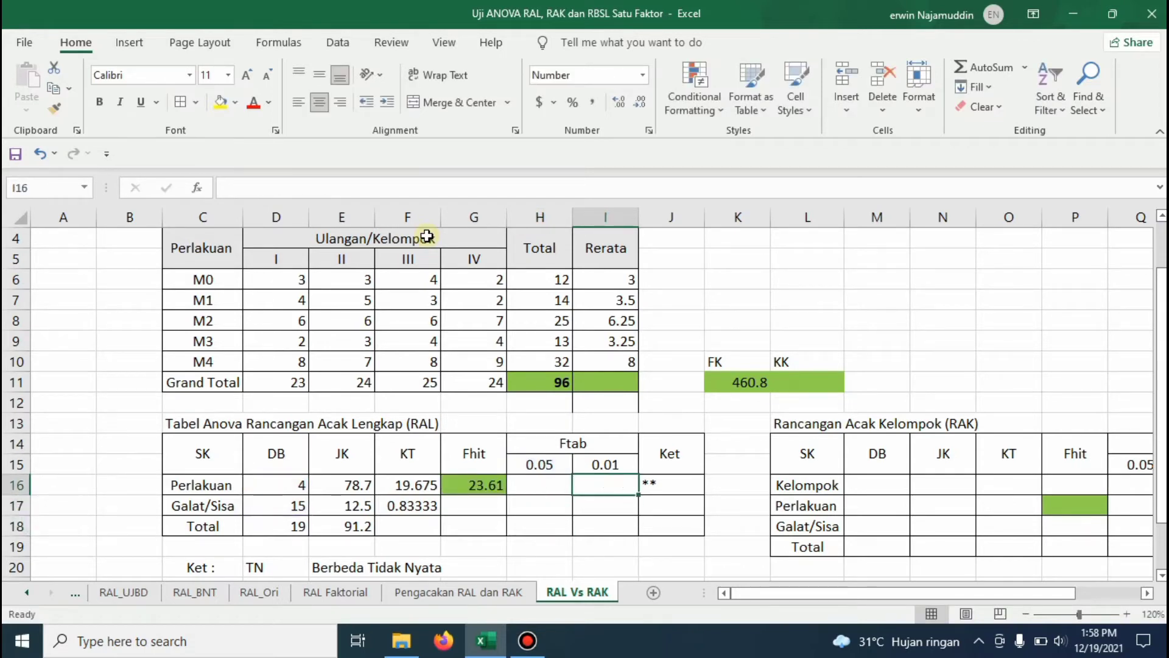
- Calculate the 0.05 Ftab of Perlakuan in H16 of the RAL table with =FINV(H15,D16,D17)
key("Left")
type("=")
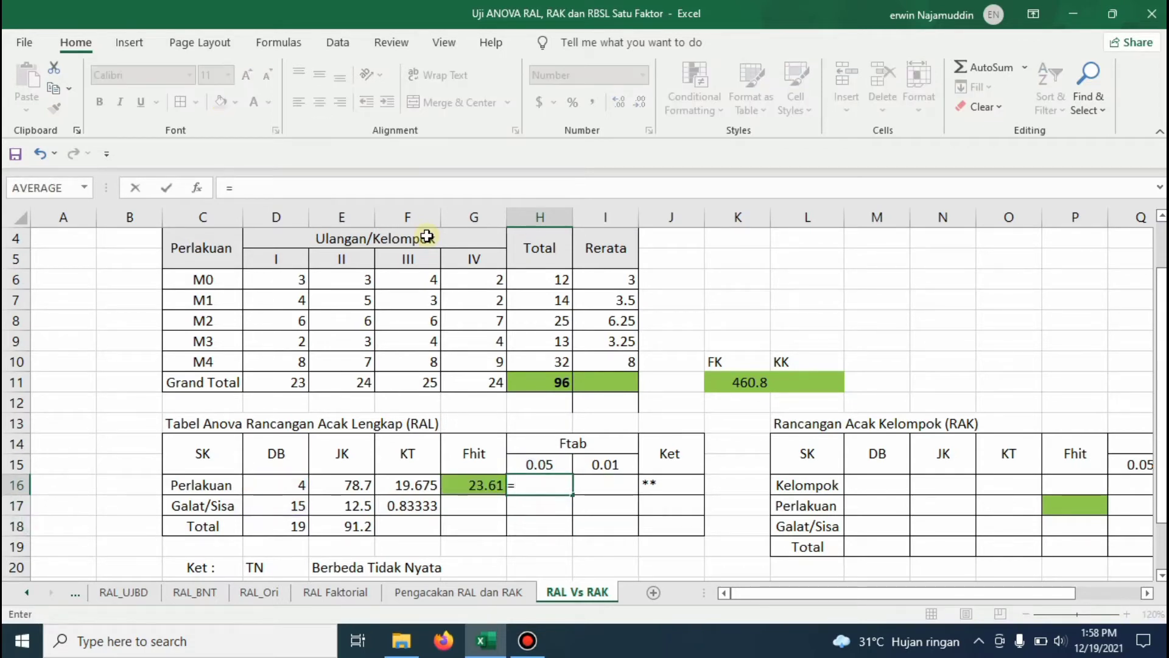
type("Finv(")
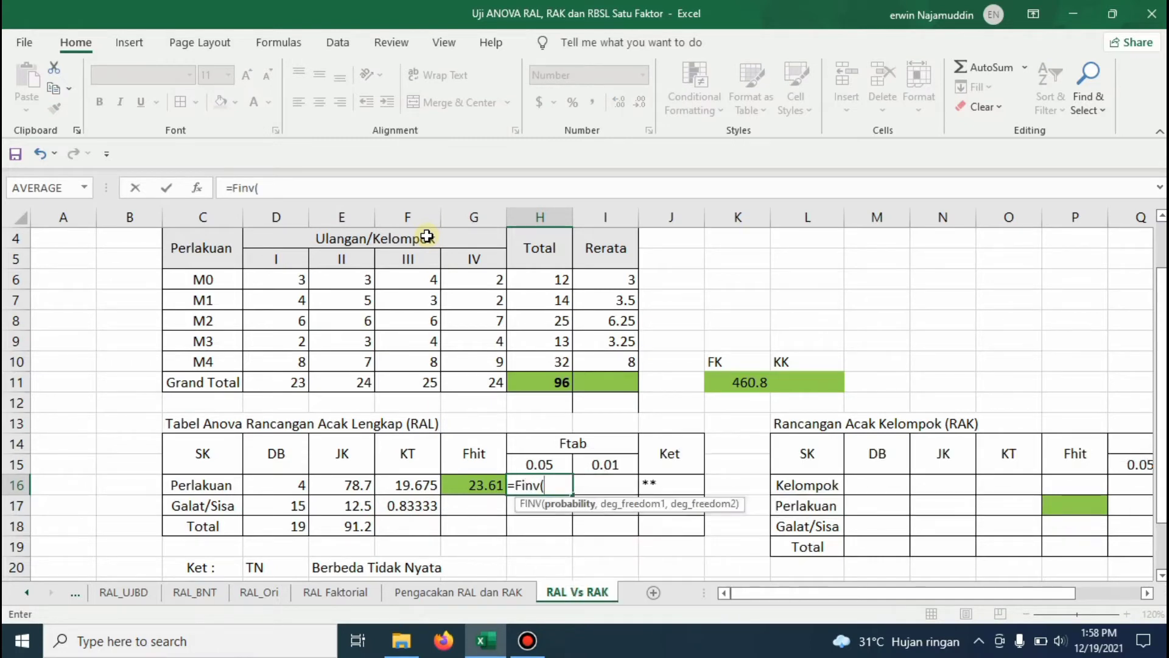
key("Up")
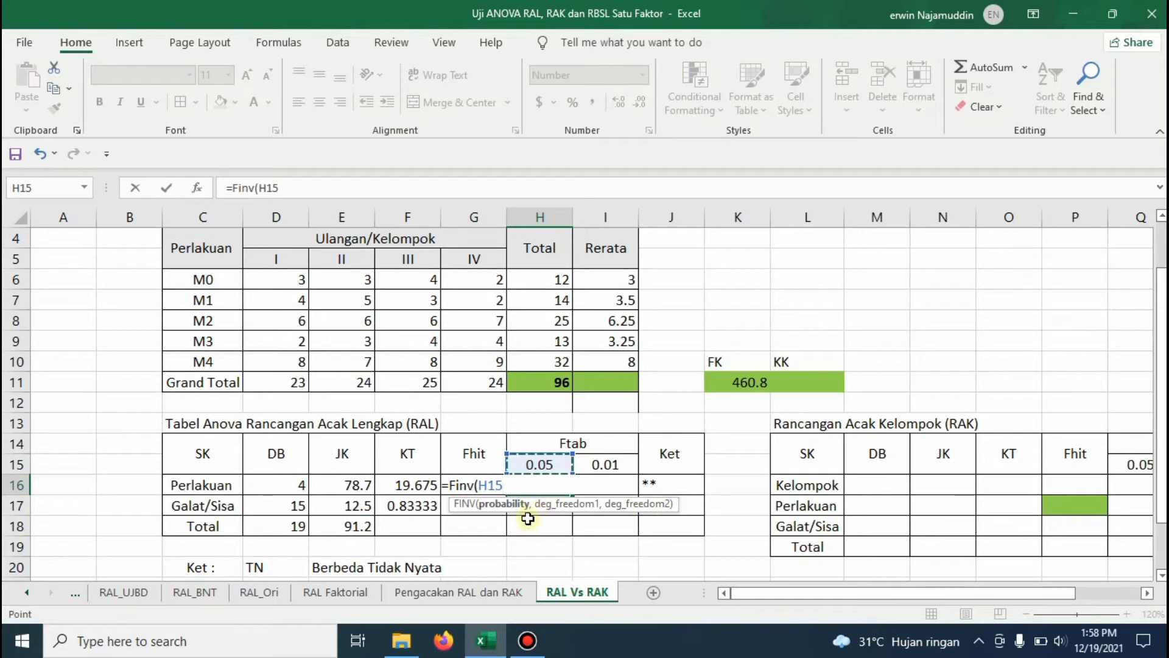
type(",")
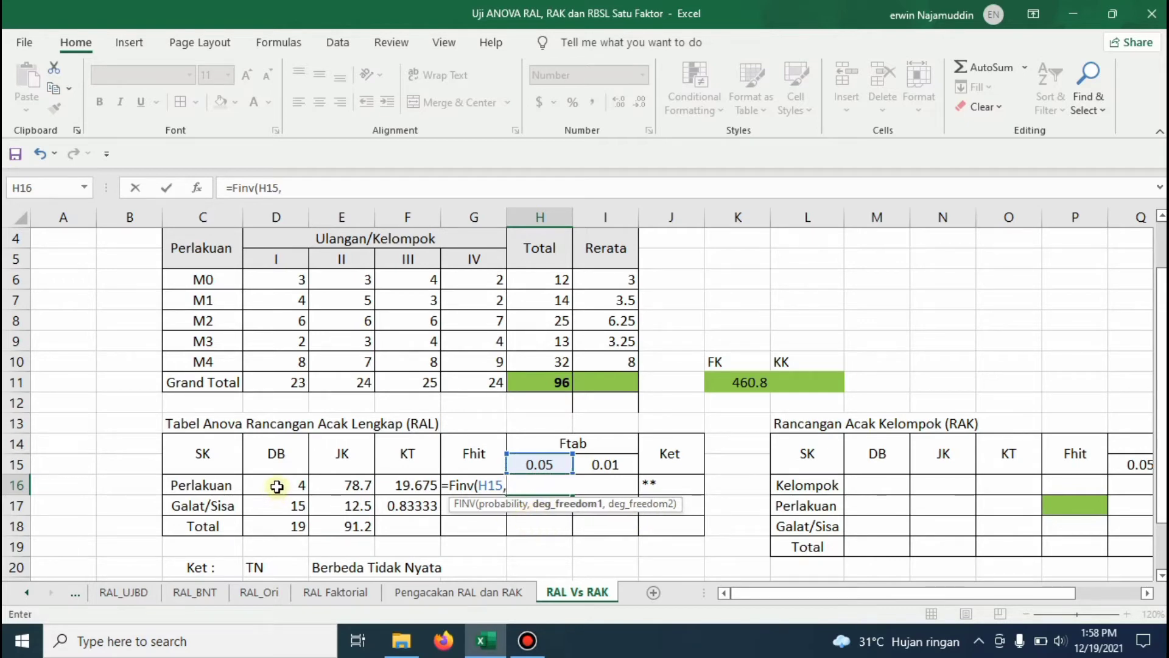
left_click(278, 487)
type(",")
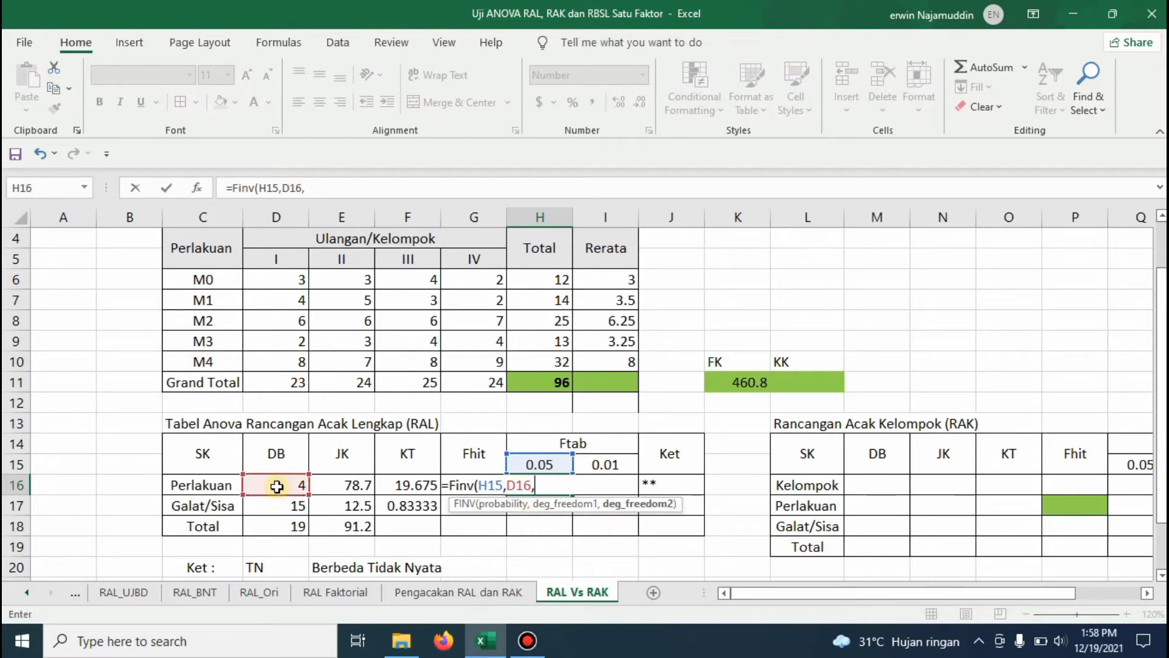
left_click(266, 509)
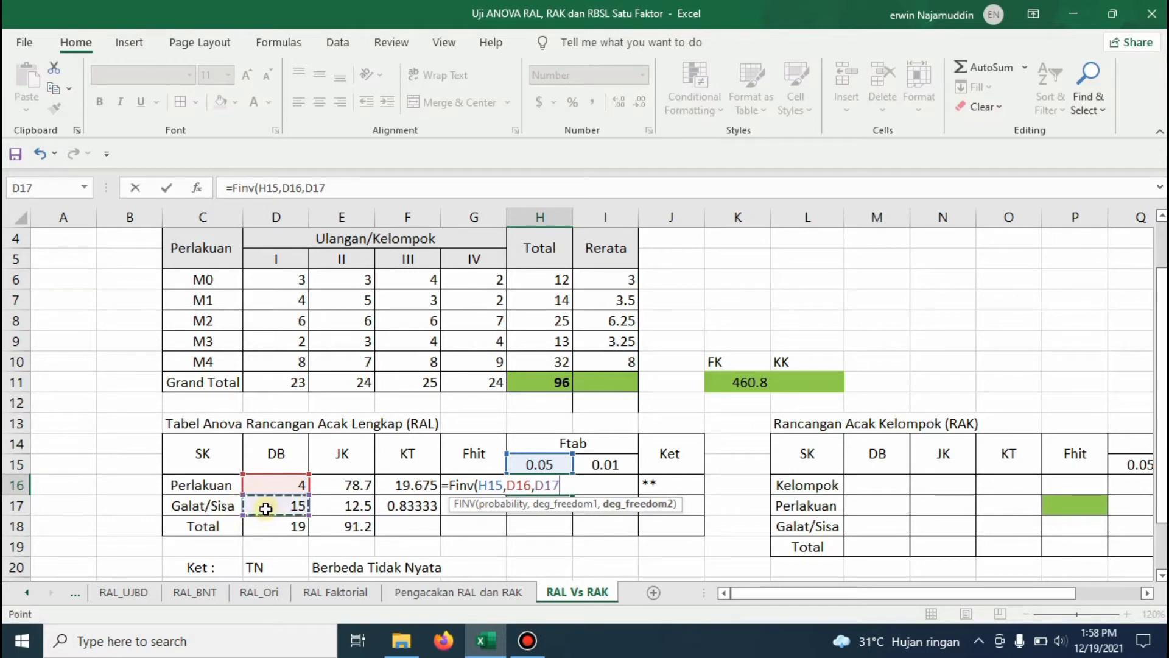
key("Return")
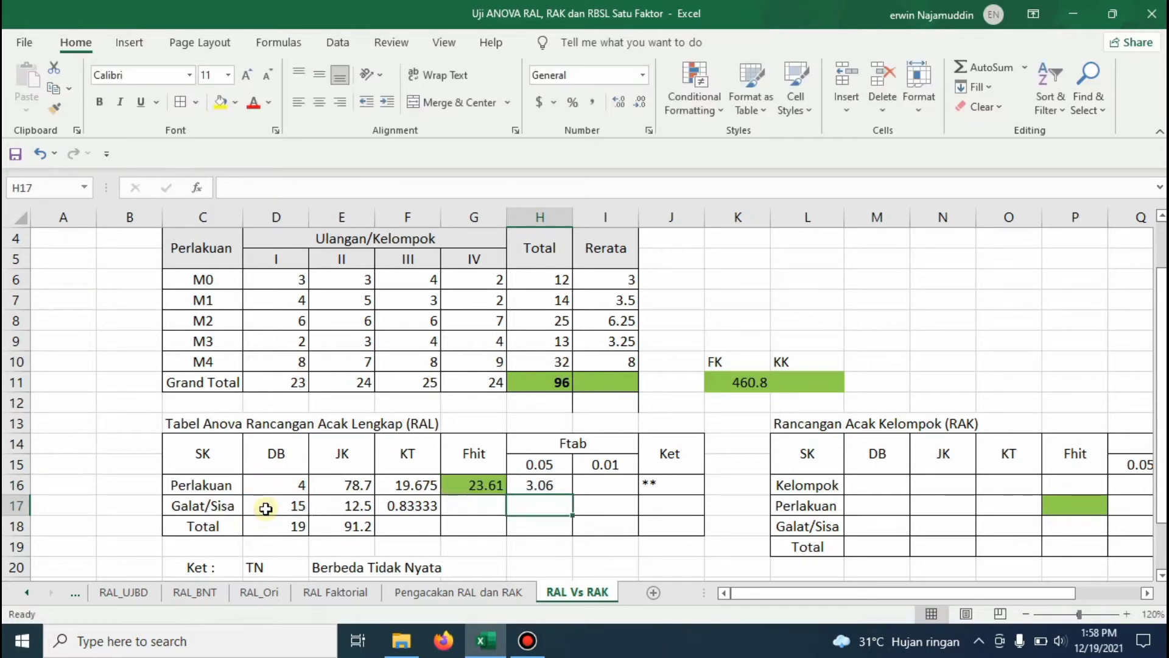
left_click(541, 485)
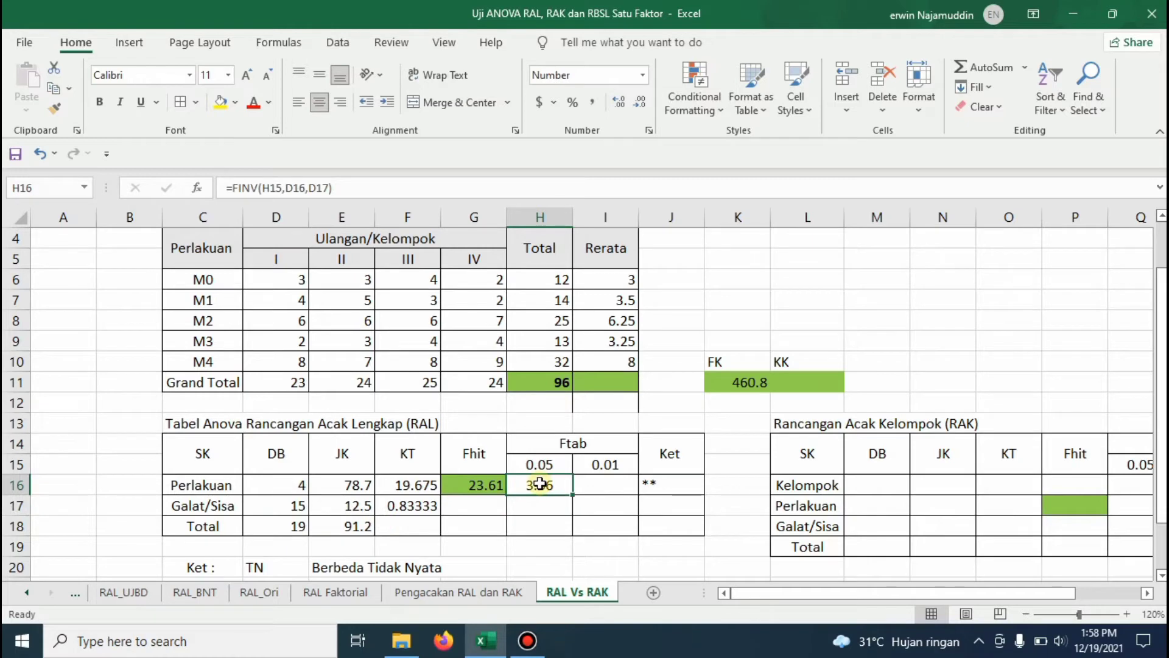
- Calculate the 0.01 Ftab of Perlakuan in I16 of the RAL table with =FINV(I15,D16,D17)
left_click(585, 485)
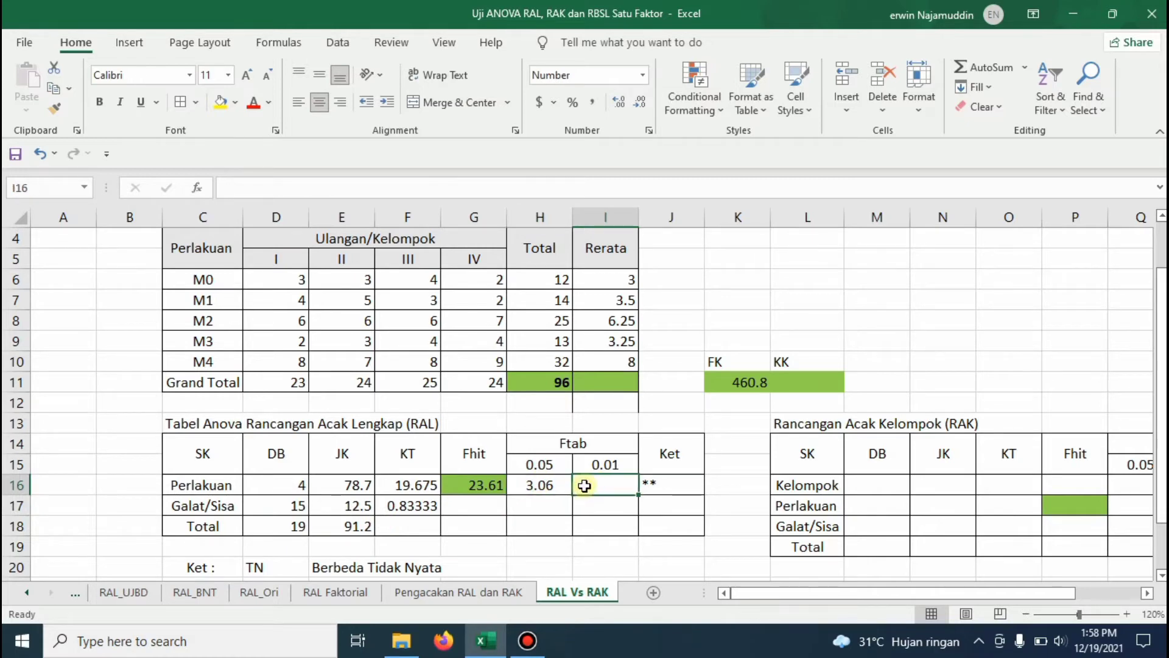
type("=Finv(")
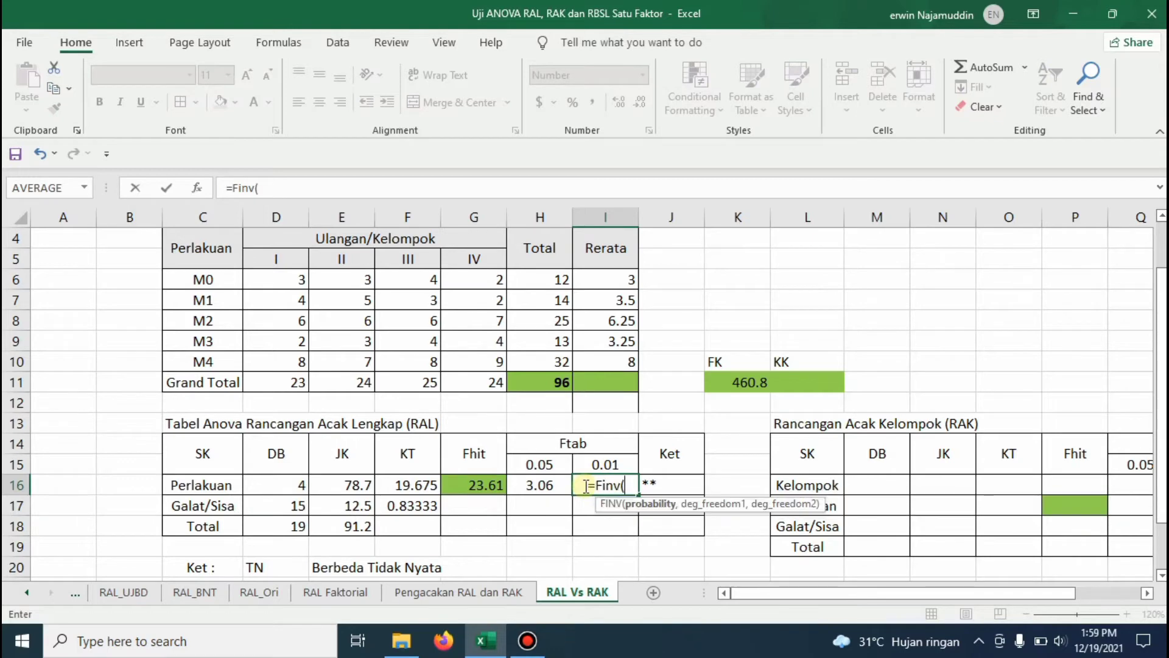
key("Up")
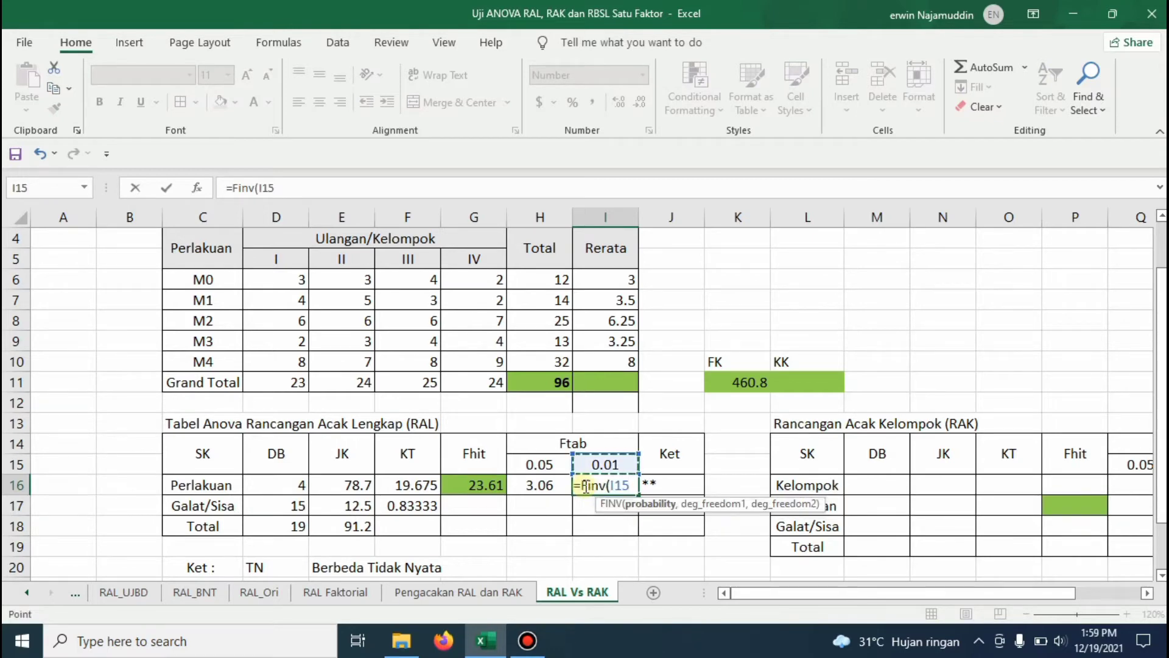
type(",")
key("Left")
key("Left")
key("Left")
key("Left")
key("Left")
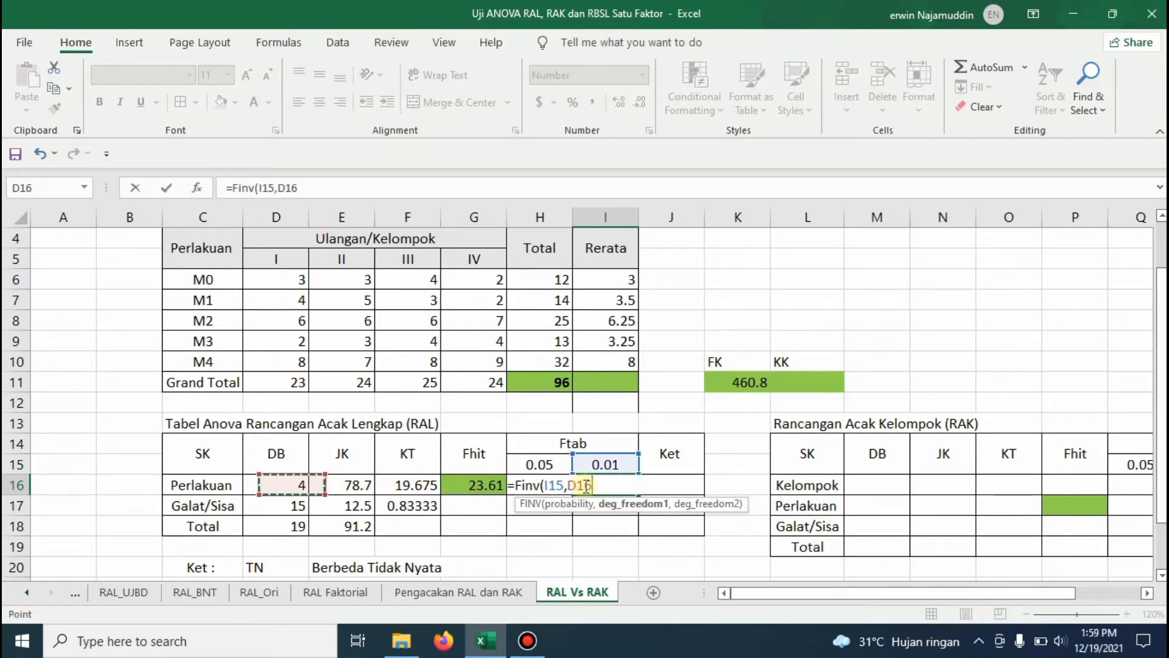
type(",")
key("Left")
key("Left")
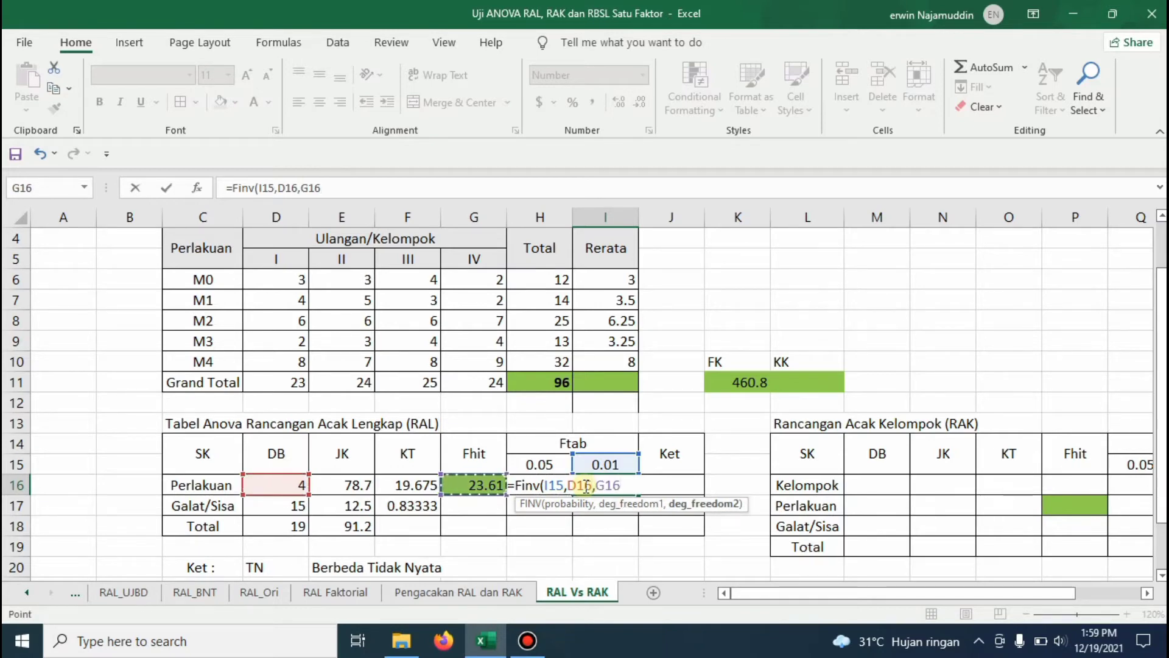
key("Left")
key("Left")
key("Left")
key("Down")
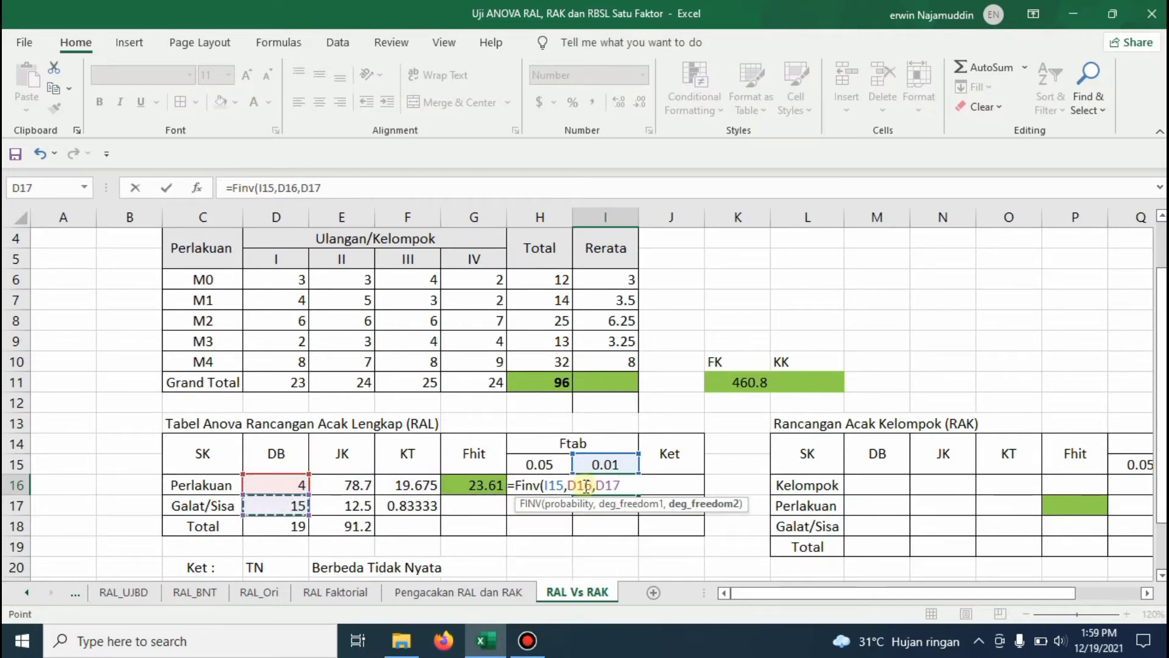
key("Return")
left_click(587, 485)
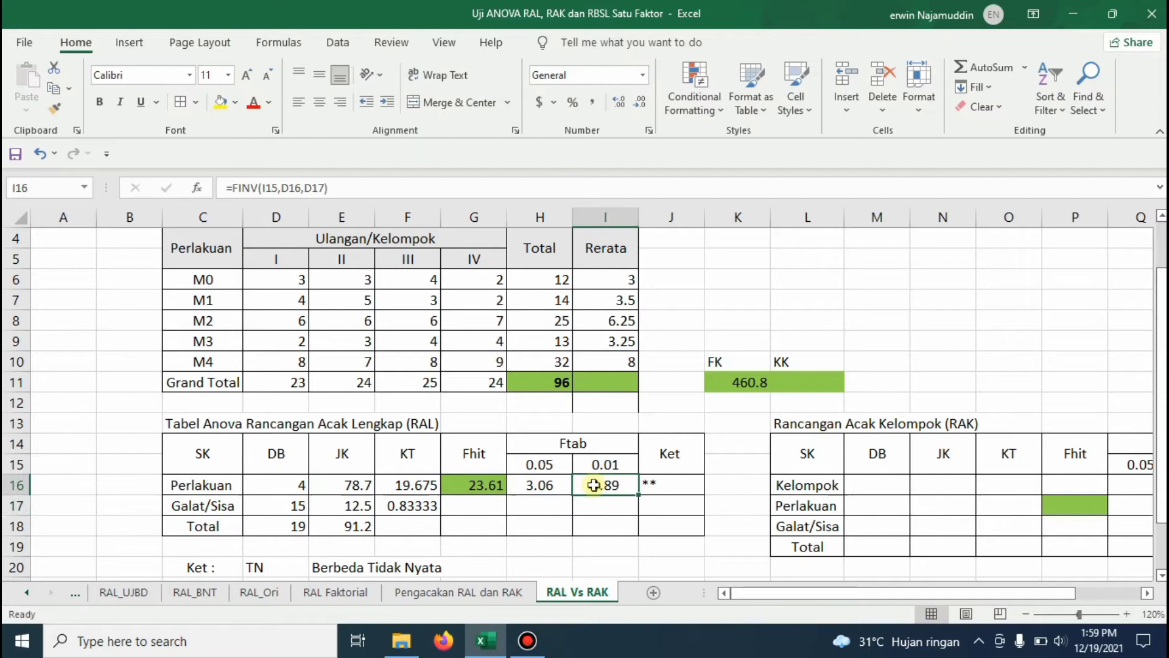
left_click(559, 486)
left_click(494, 481)
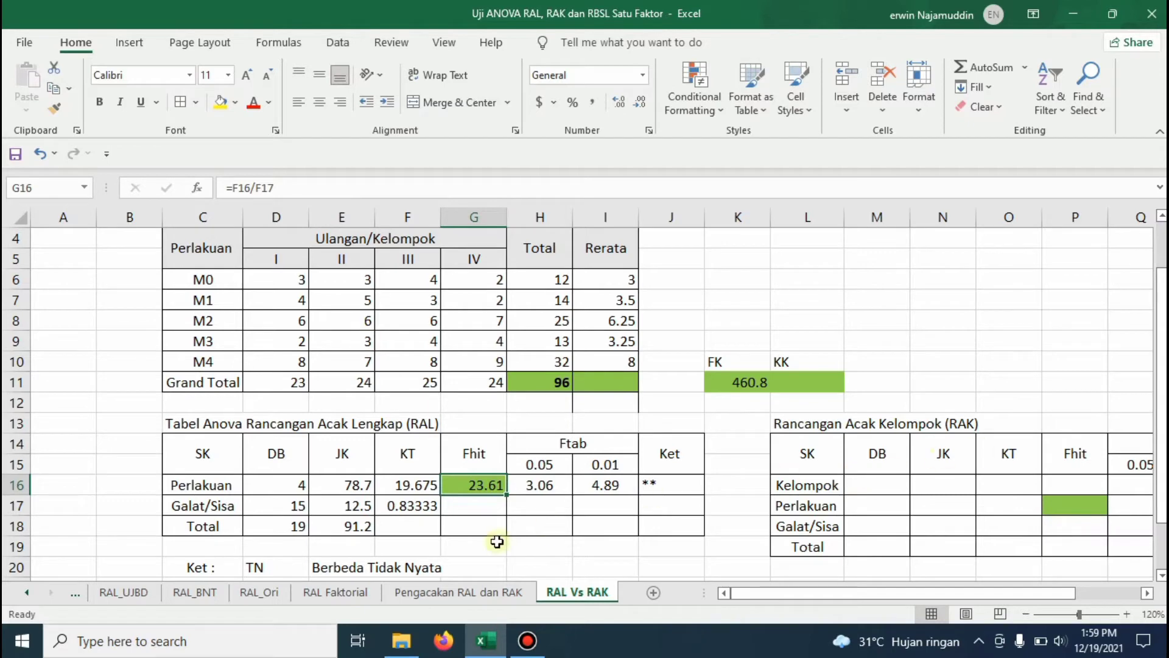
- Change the data table's title in row 3 to "Tinggi Tanaman Tomat 7 HSA (cm)"
mouse_move(1162, 404)
left_mouse_down()
mouse_move(1164, 261)
mouse_move(1163, 400)
left_mouse_up()
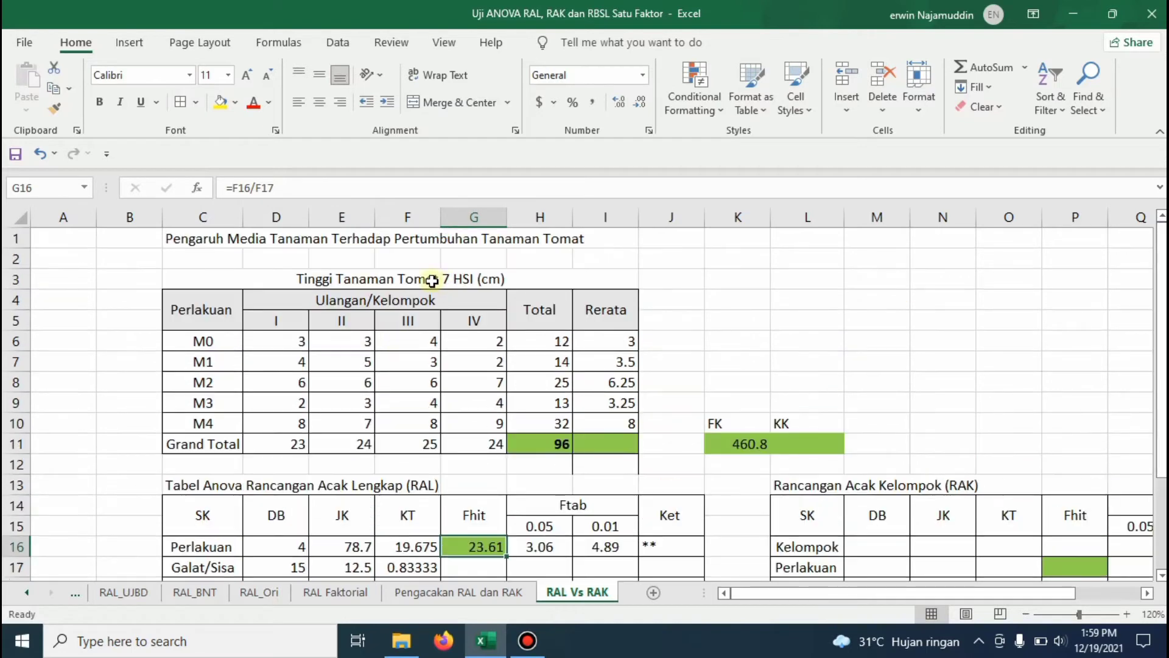
left_click(410, 280)
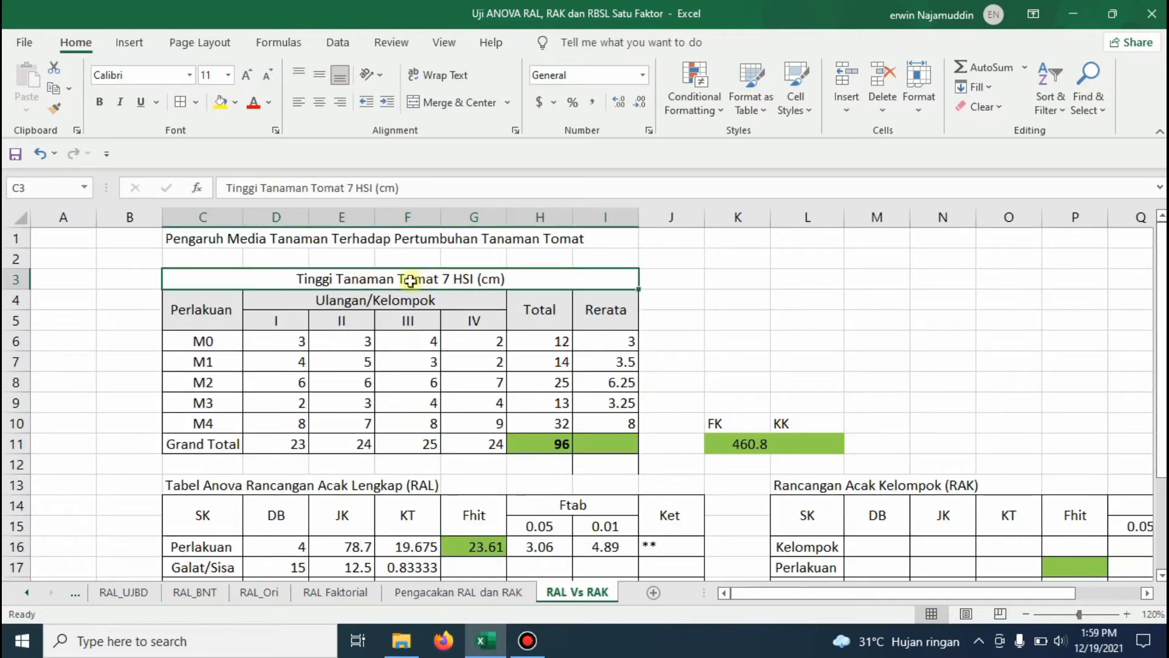
left_click(373, 189)
key("BackSpace")
type("A")
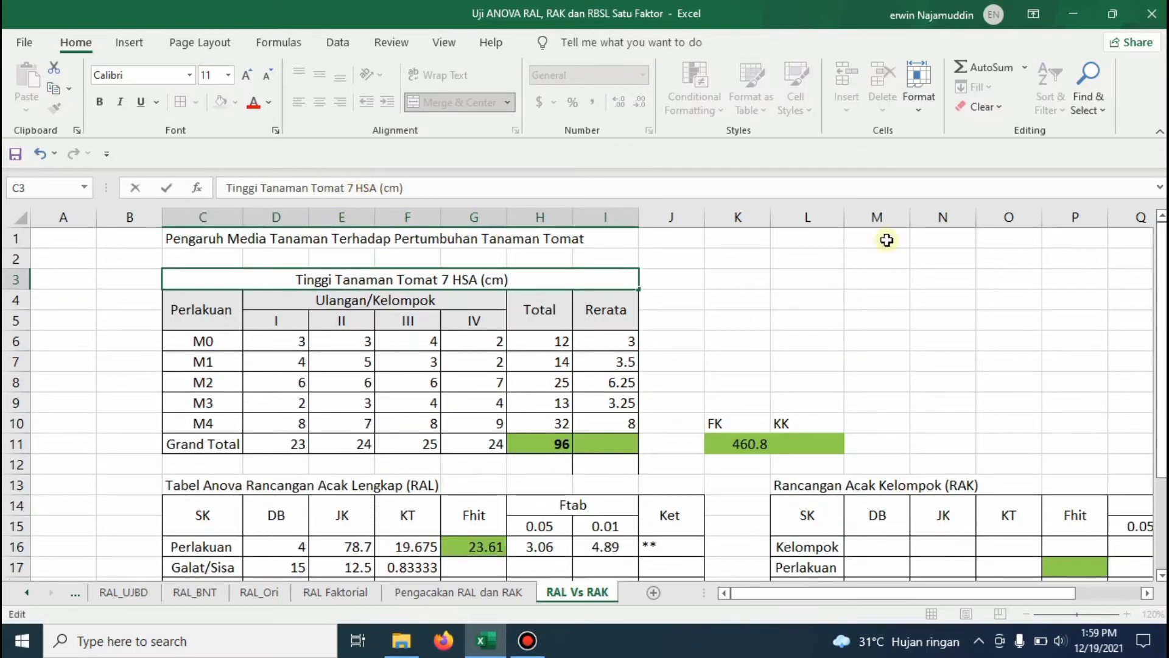
scroll(1161, 292, "down", 1)
left_click(822, 466)
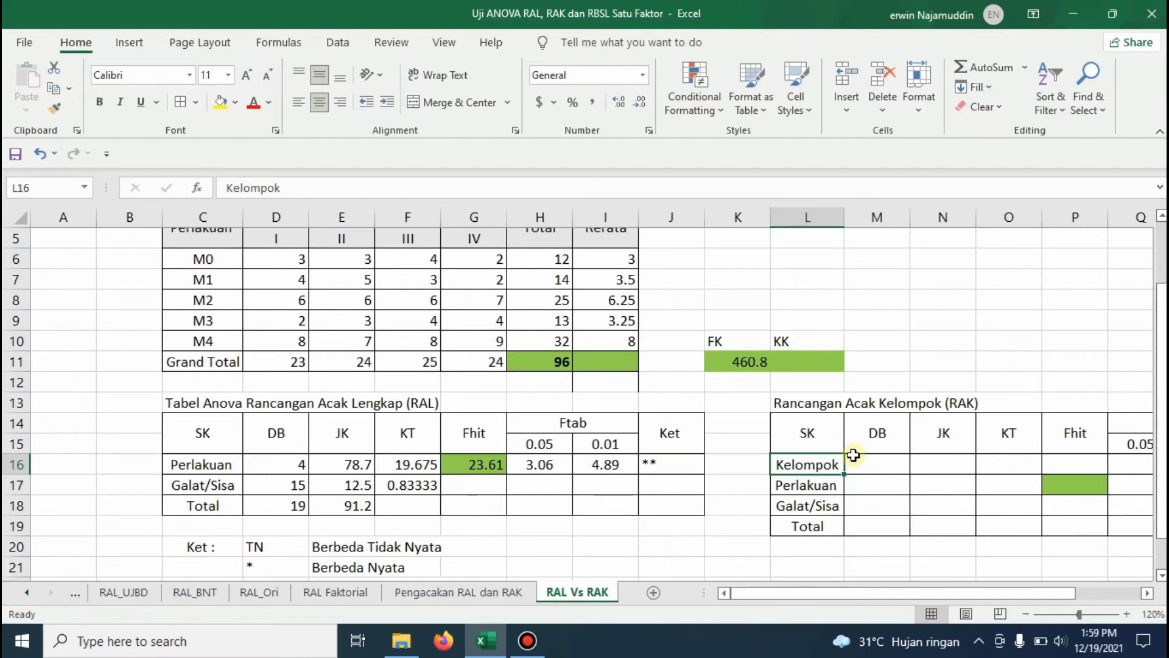
- Calculate the DB of Kelompok in M16 of the RAK table with =4-1
left_click_drag(853, 448, 1124, 525)
key("Right")
key("Right")
key("Right")
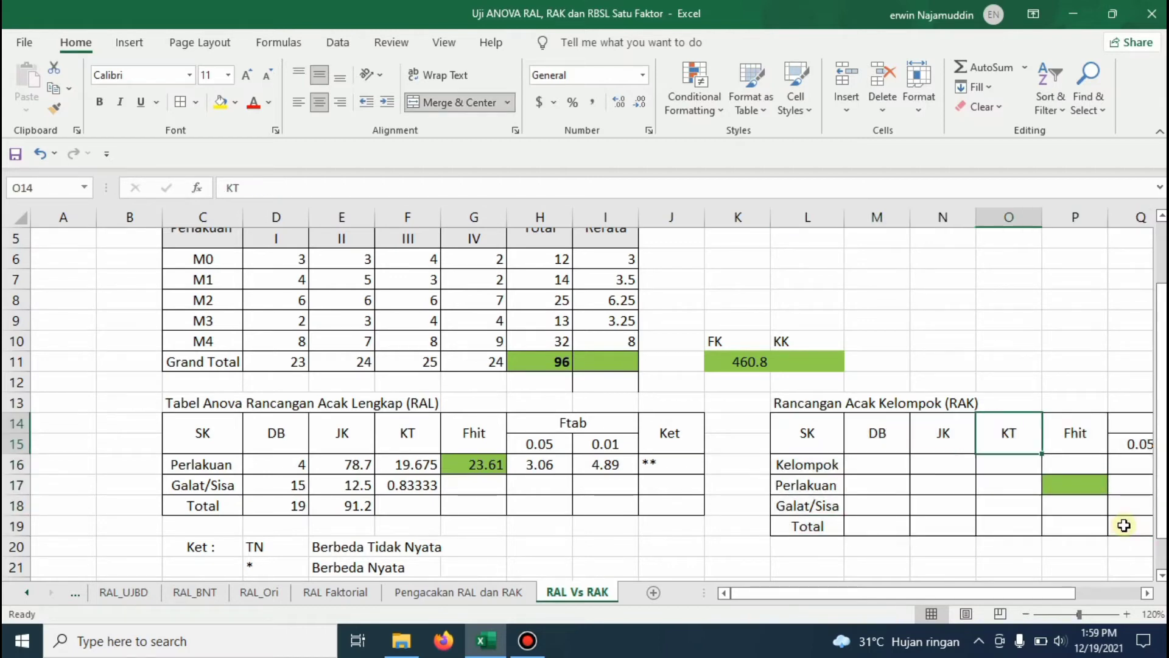
left_click_drag(1065, 590, 1136, 596)
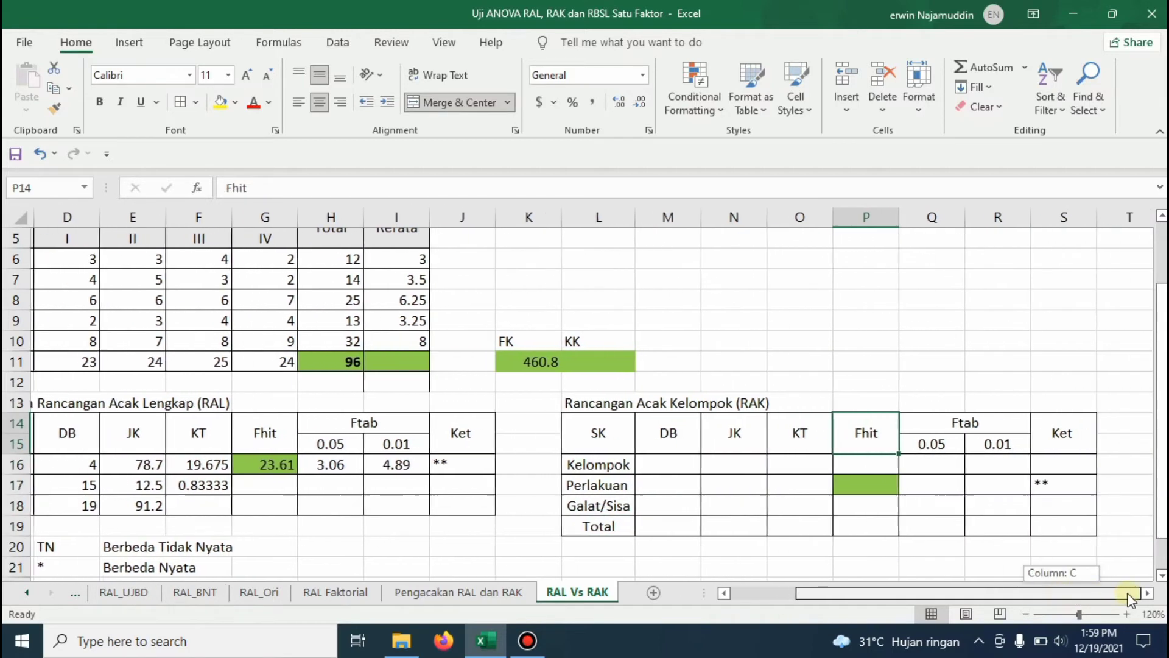
left_click_drag(620, 424, 645, 427)
left_click_drag(860, 476, 1044, 522)
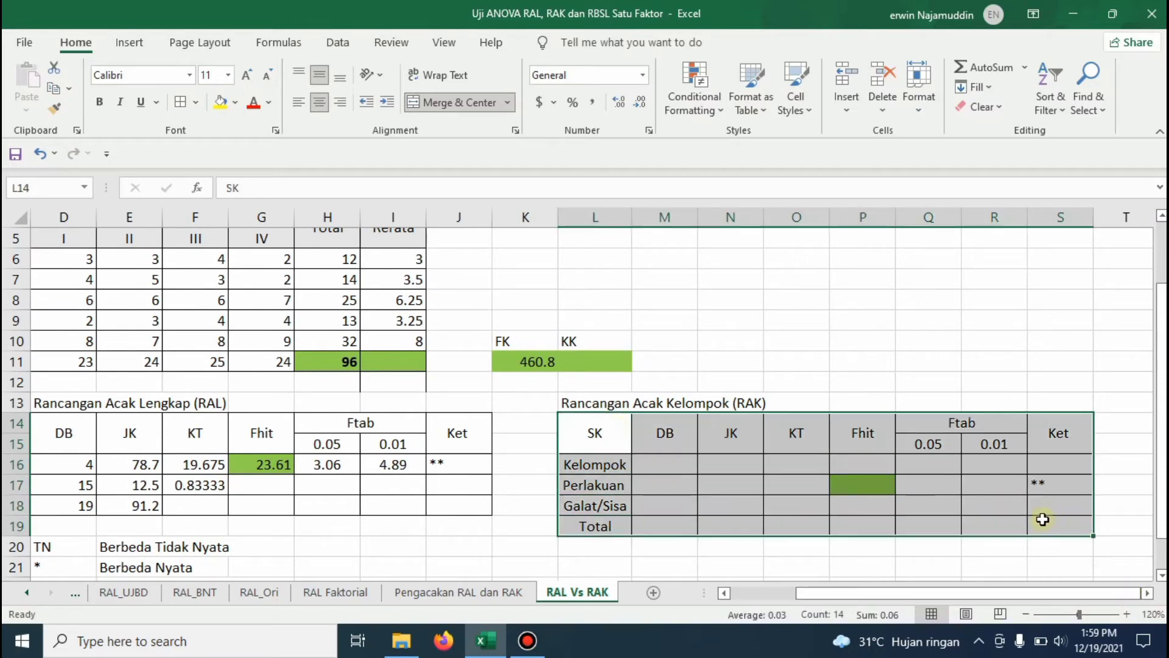
left_click(649, 466)
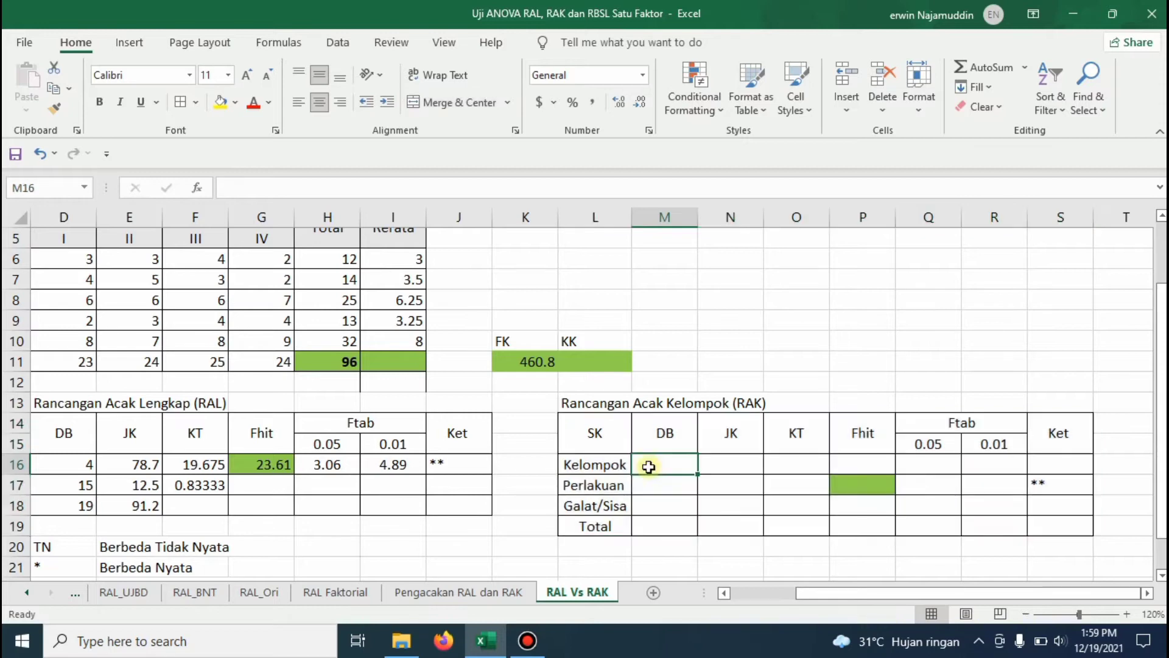
type("=")
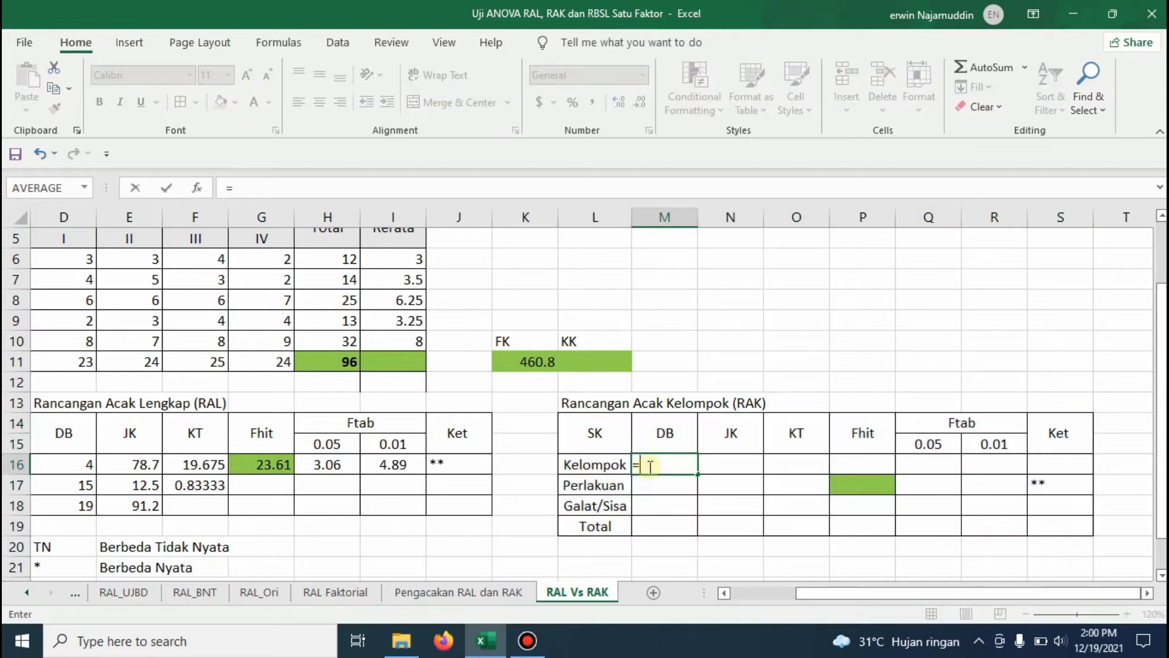
type("4-1")
key("Return")
- Calculate the DB of Perlakuan in M17 of the RAK table with =5-1
type("=")
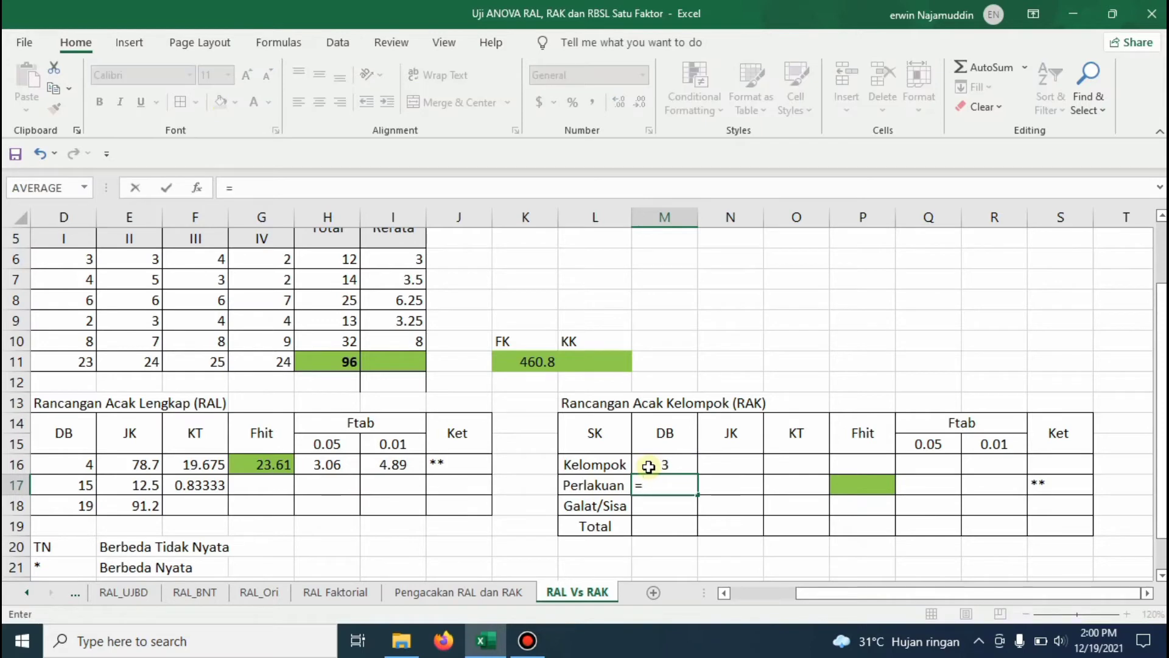
type("5-1")
key("Return")
- Enter a formula in M19 for the RAK table's Total DB of 19
key("Return")
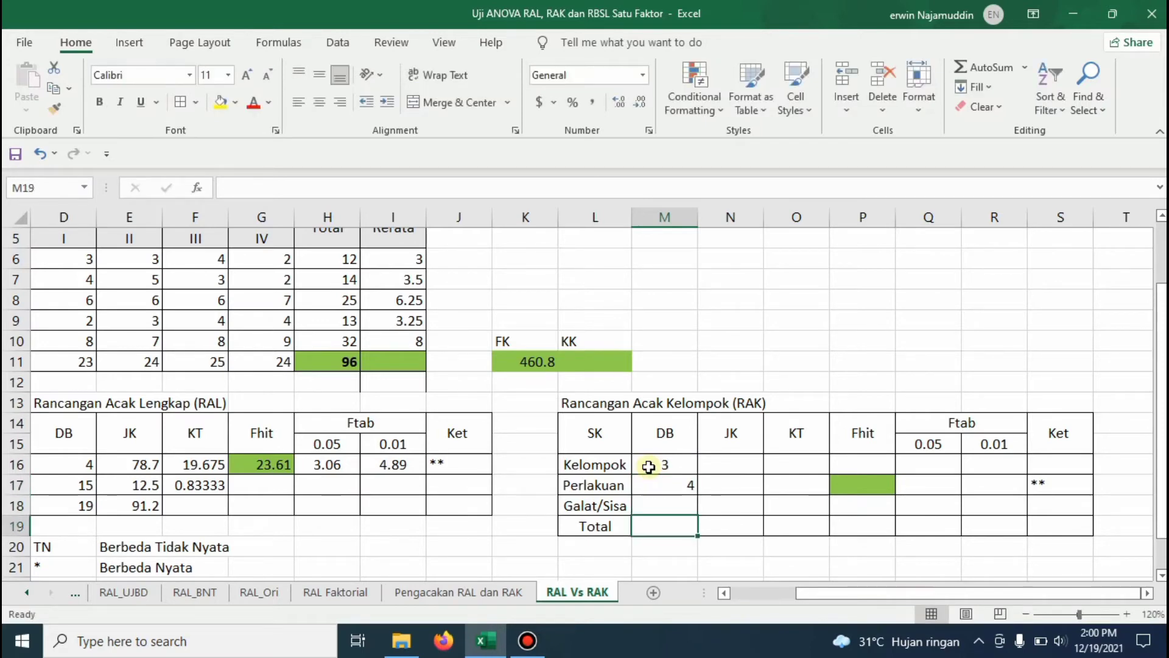
type("=")
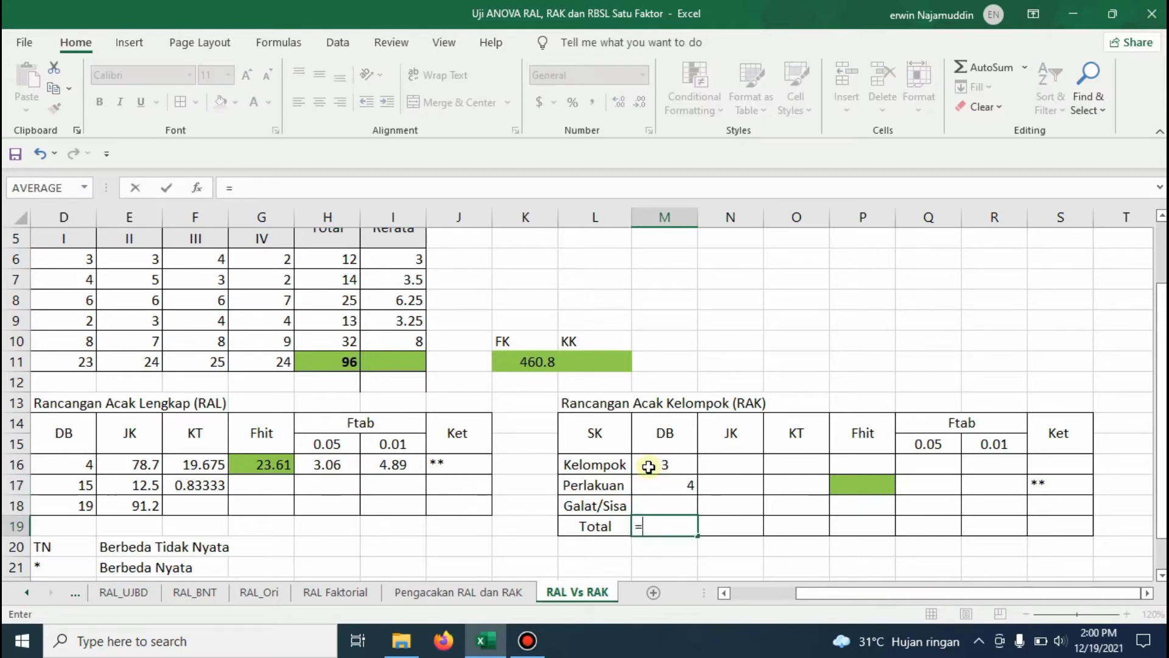
type("5")
key("Return")
- Calculate the DB of Galat/Sisa in M18 by subtracting the Kelompok and Perlakuan DB from the Total with =M19-M16-M17
key("Up")
key("Up")
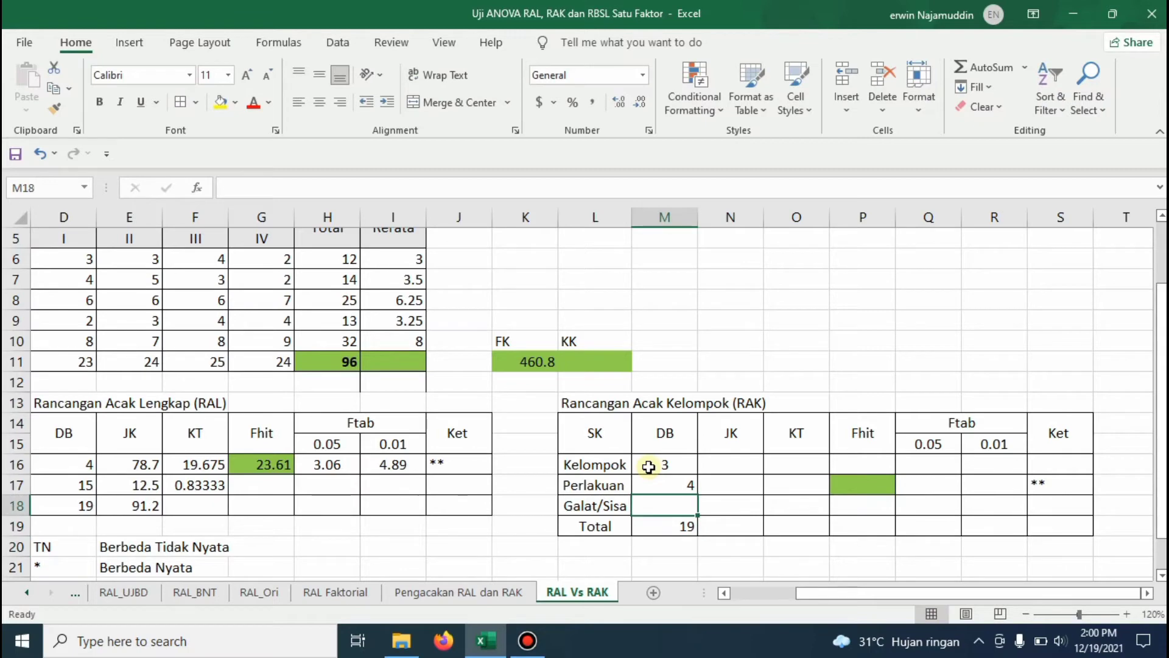
type("=")
key("Down")
type("-")
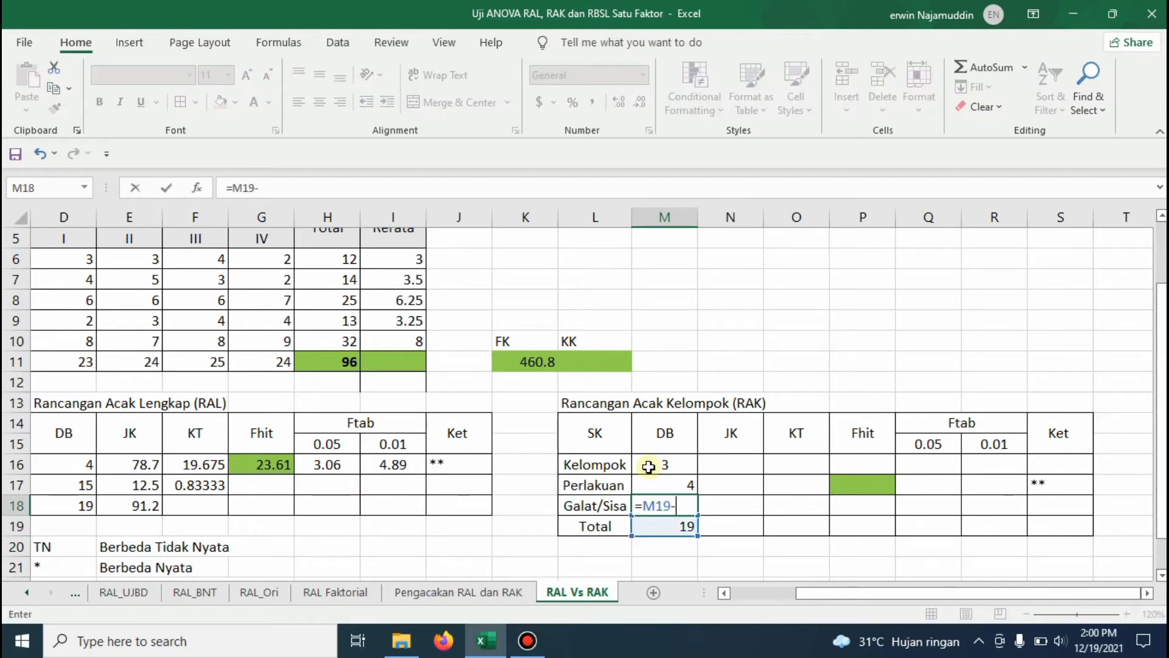
left_click(649, 466)
type("-")
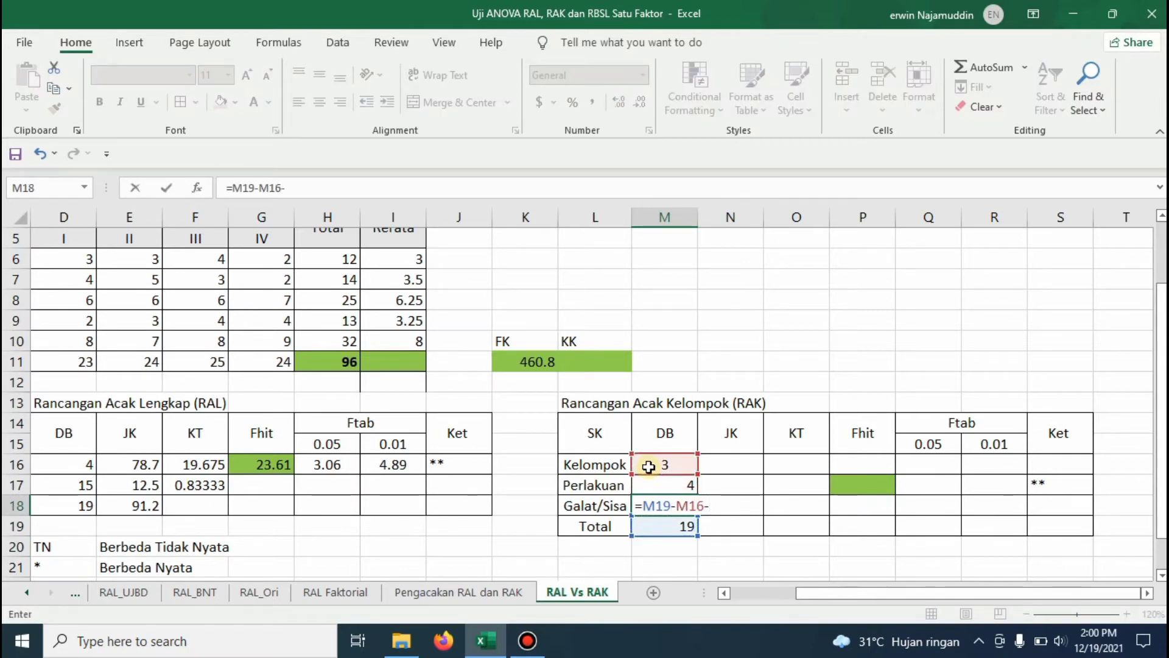
key("Up")
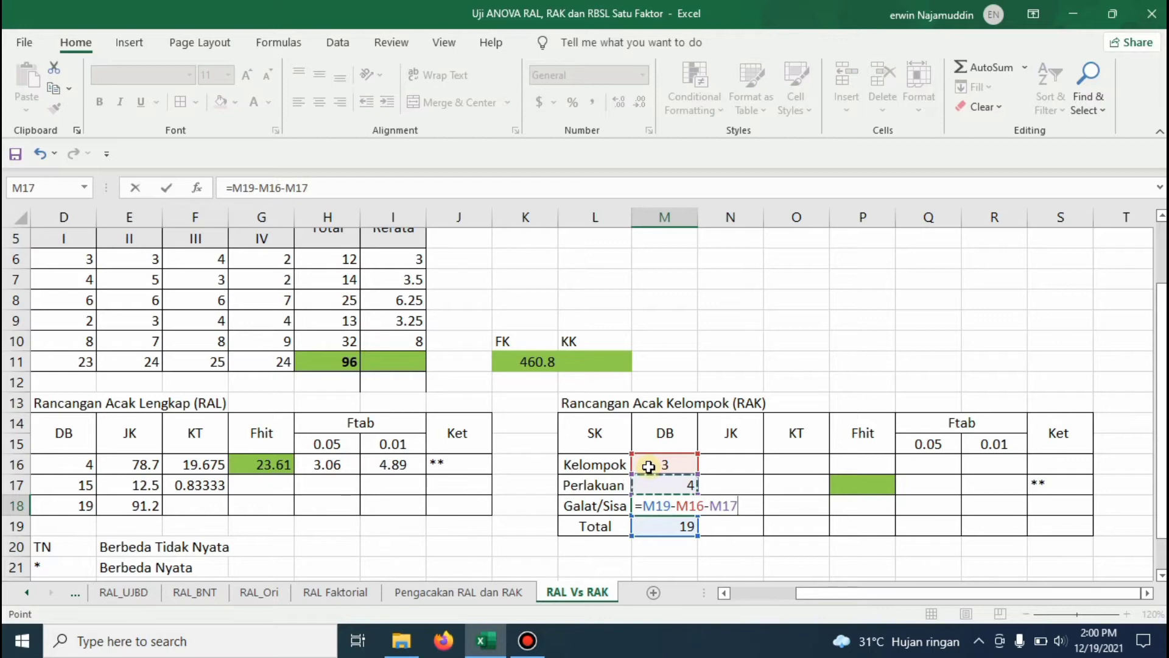
key("Return")
- Right-align the Kelompok DB value in M16 to match the other DB values
left_click(685, 467)
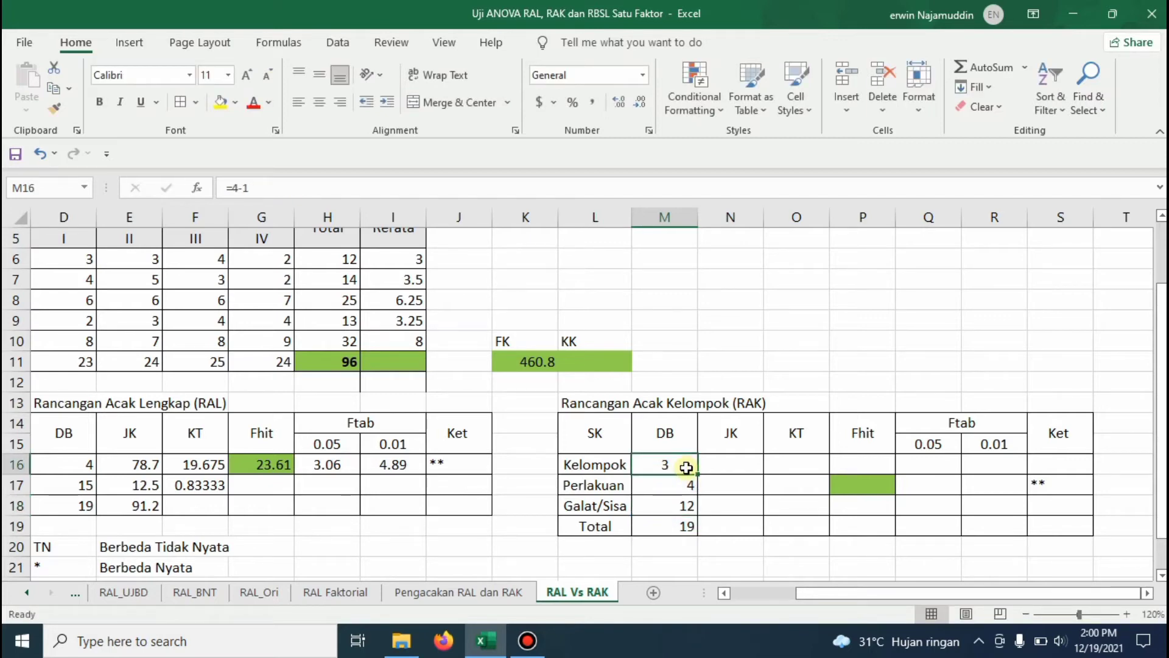
left_click(319, 74)
left_click(340, 102)
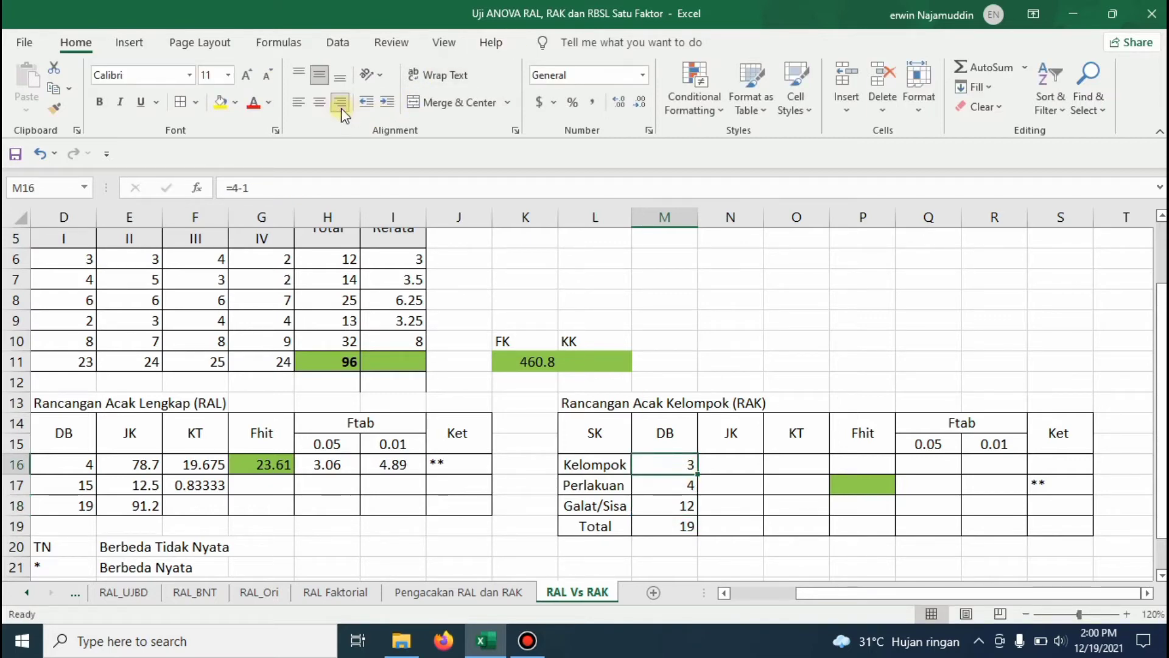
- Calculate the RAK table's Total JK in N19 with =SUMSQ(D6:G10)-K11
left_click(723, 466)
key("Down")
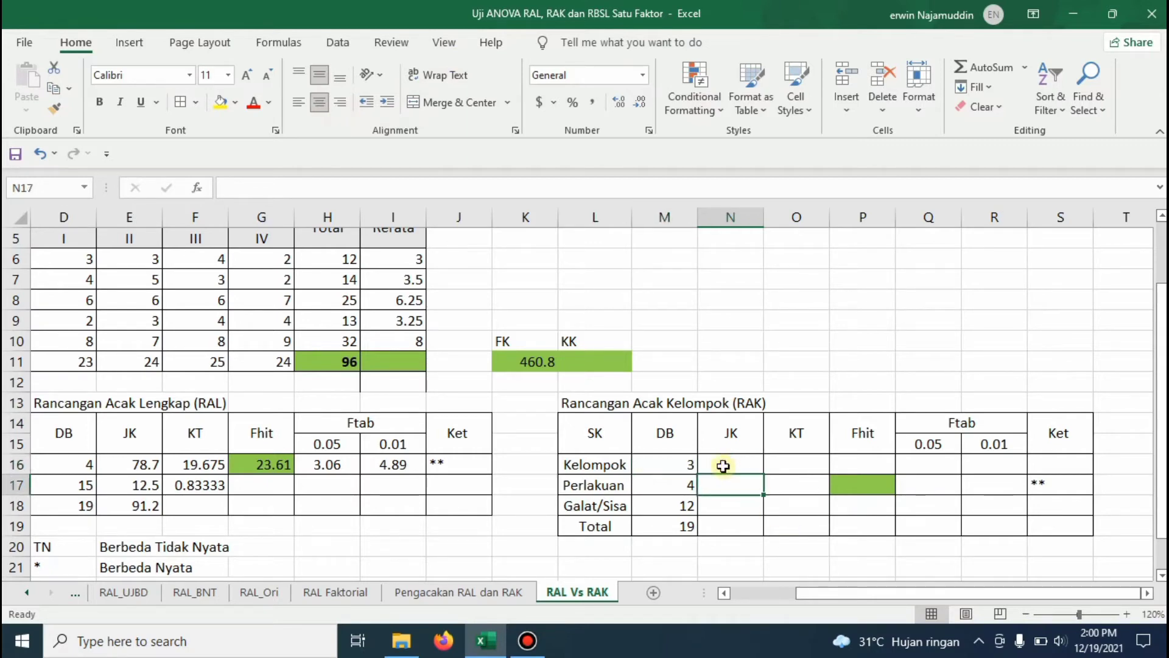
key("Down")
key("Down")
type("=")
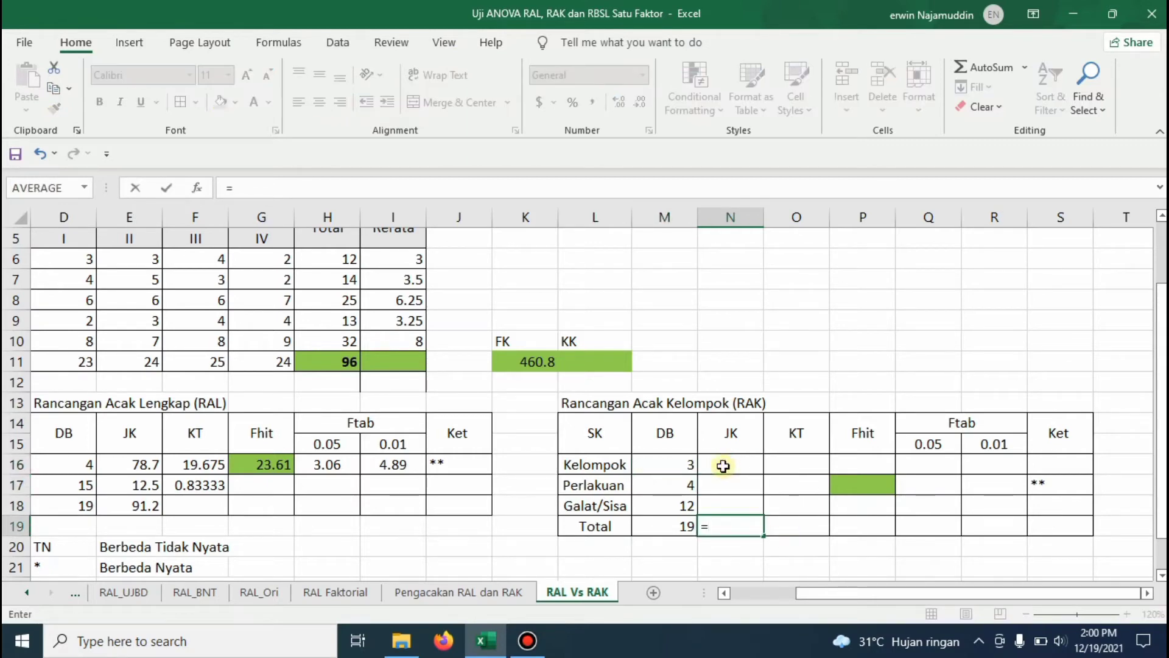
type("sumsq(")
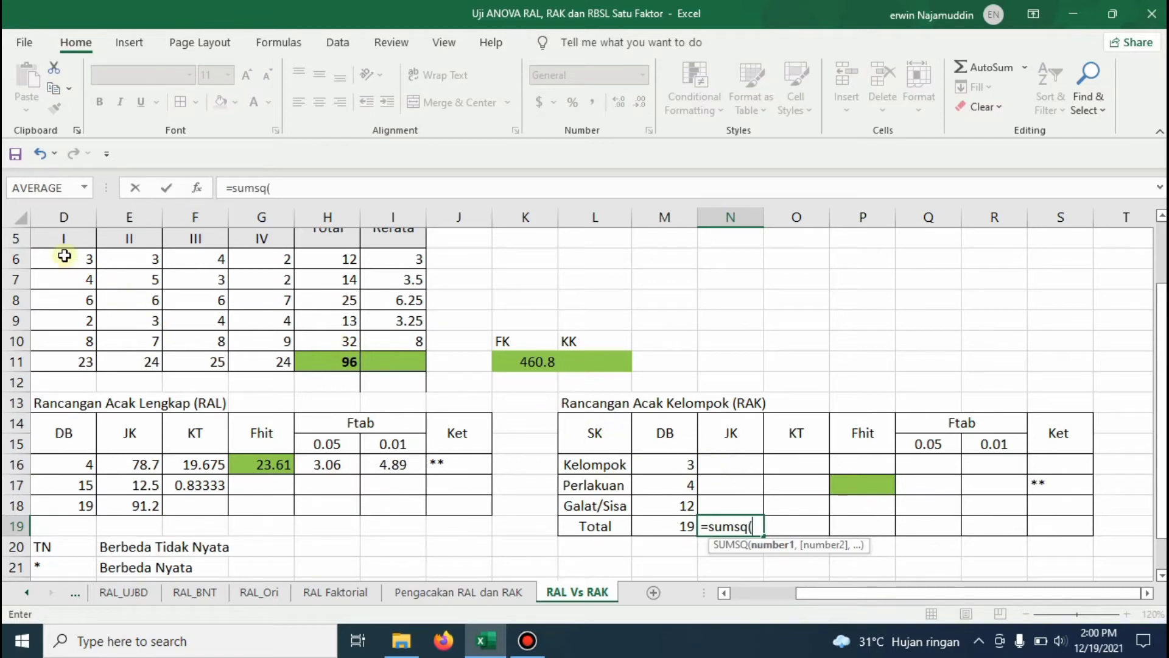
left_click_drag(64, 256, 283, 343)
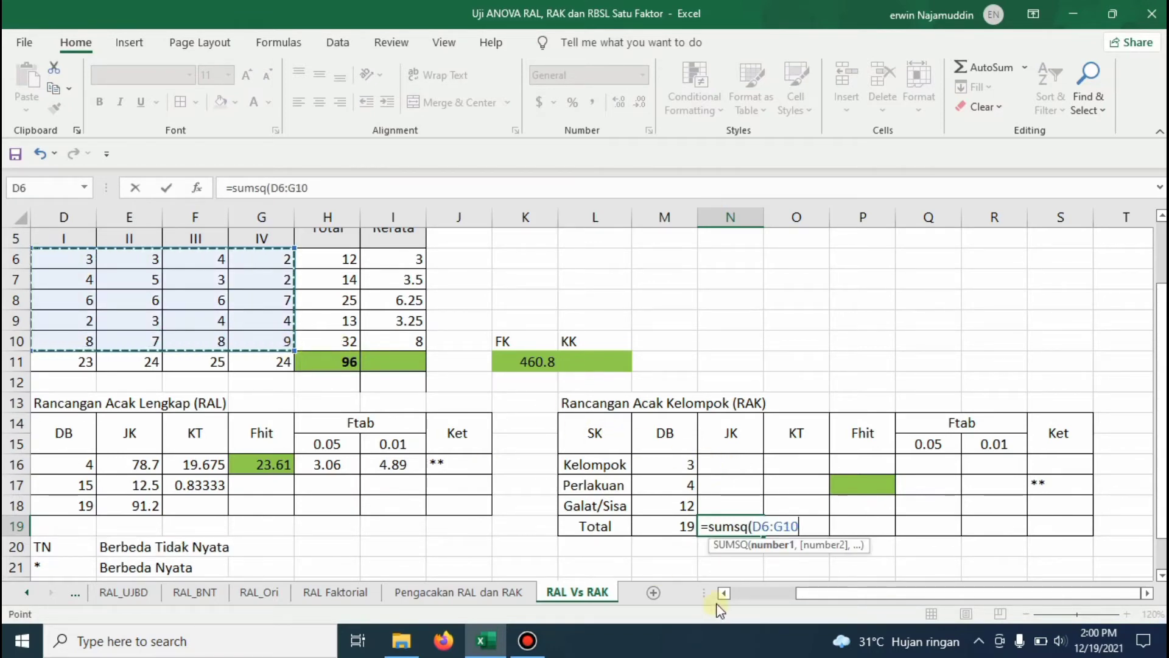
left_click_drag(801, 600, 768, 597)
left_click_drag(1162, 381, 1162, 355)
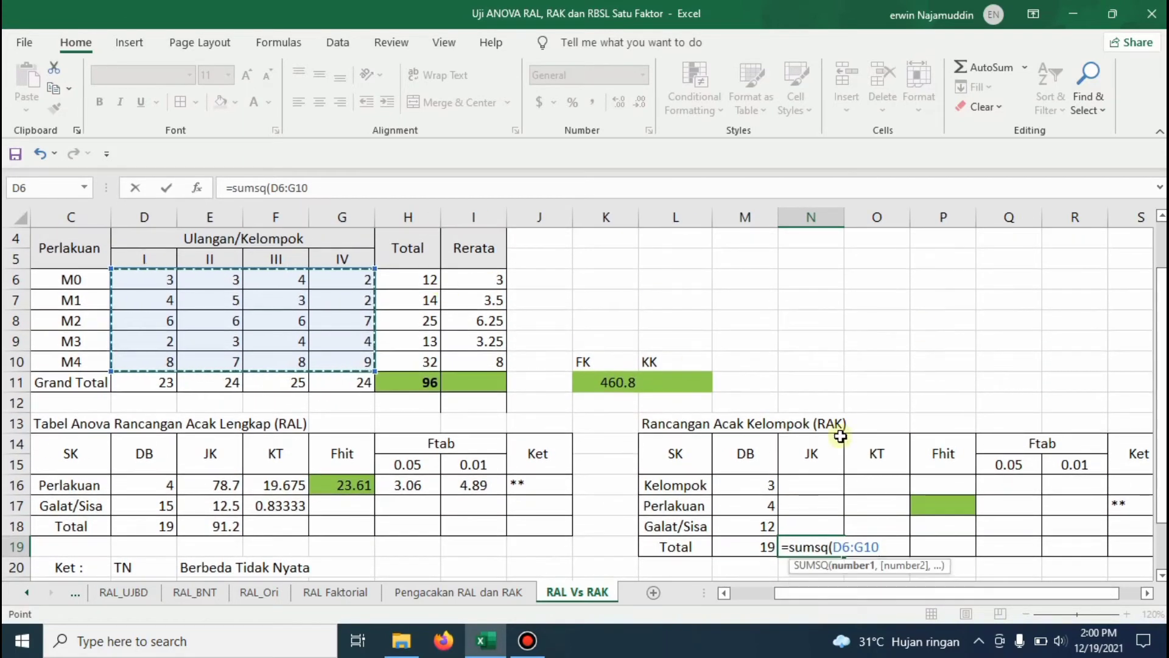
type(")")
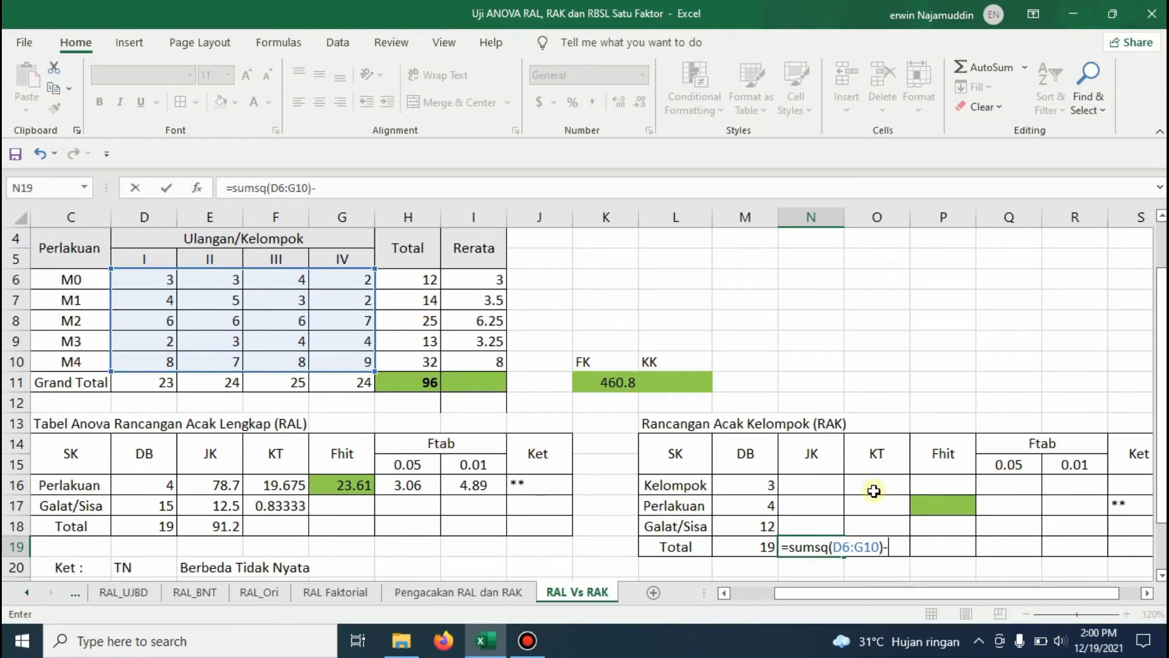
type("-")
left_click(606, 383)
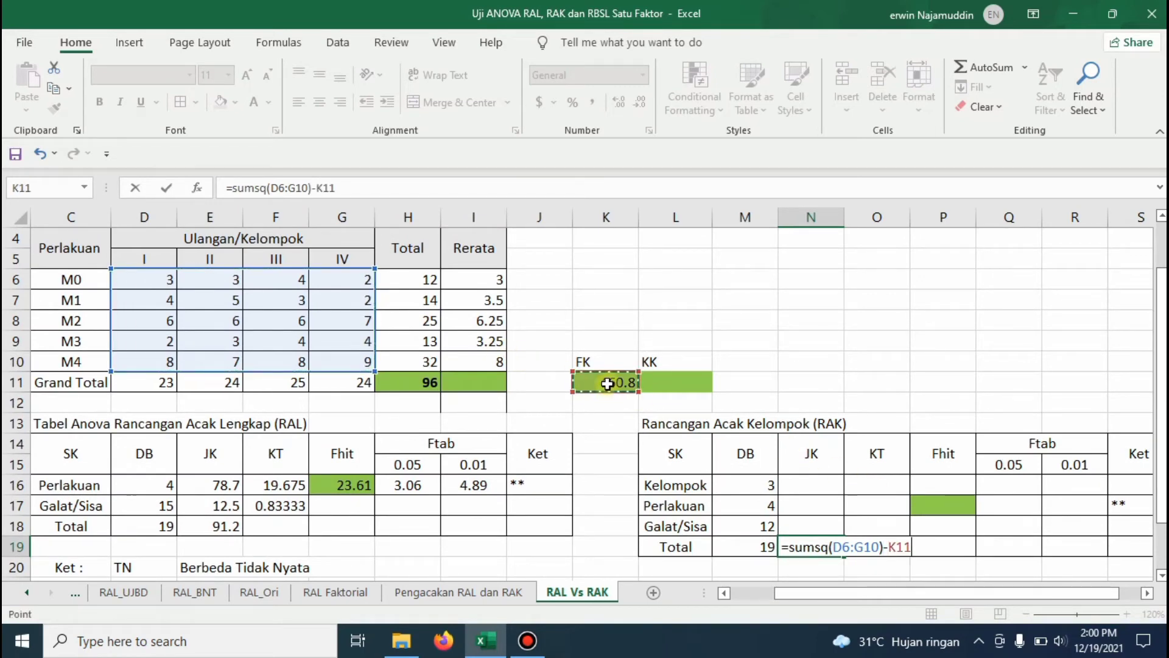
key("Return")
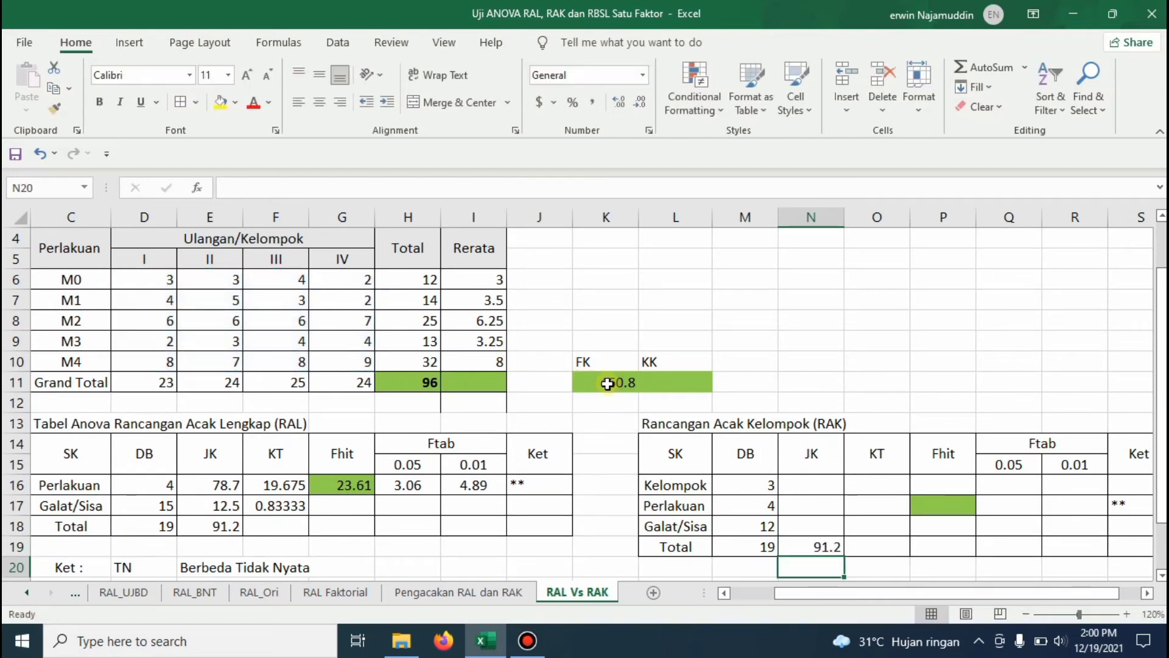
- Calculate the JK of Kelompok in N16 from the group totals with =SUMSQ(D11:G11)/5-K11
left_click(825, 486)
type("=s")
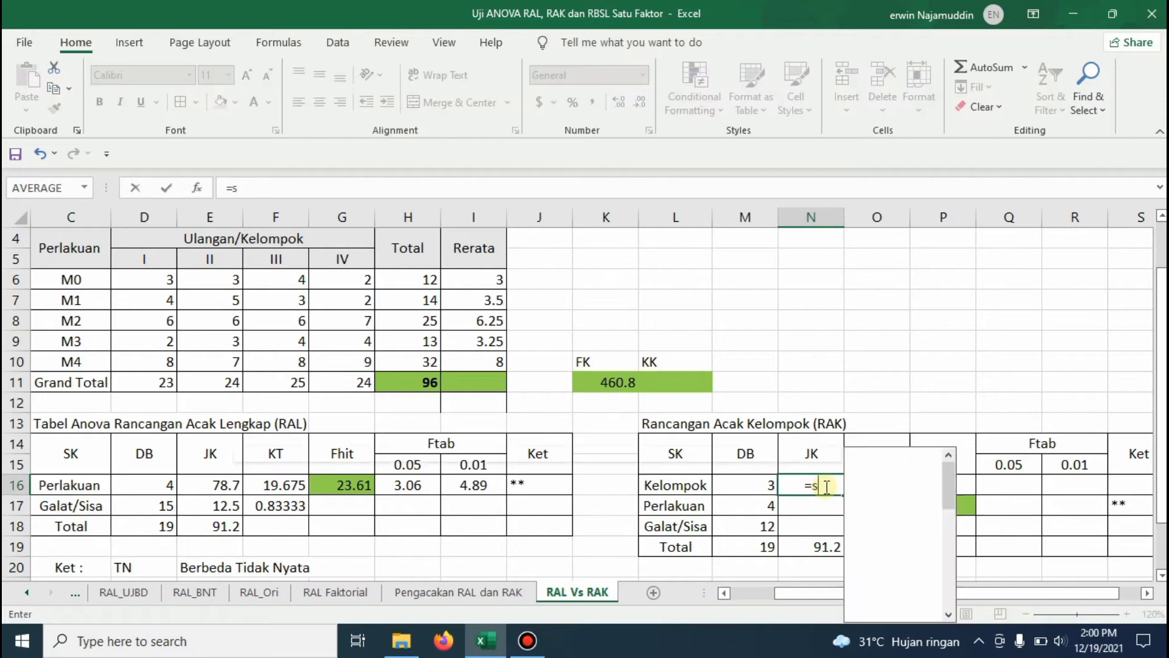
type("umsq(")
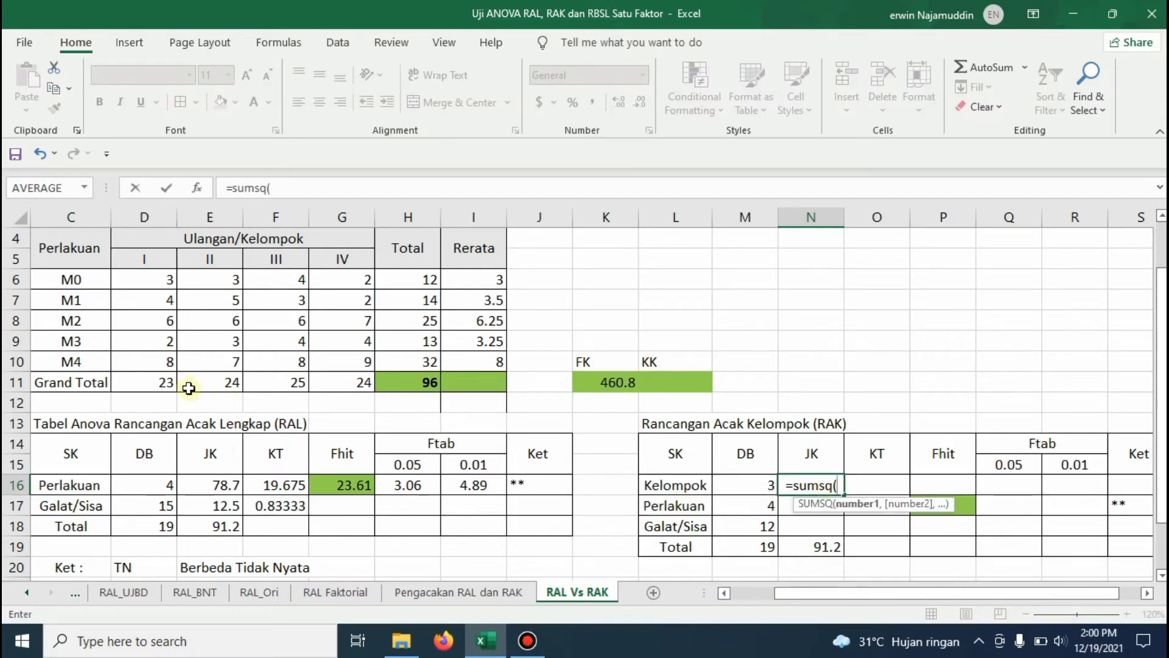
left_click(148, 385)
key("shift+Right")
key("shift+Right")
key("shift+Right")
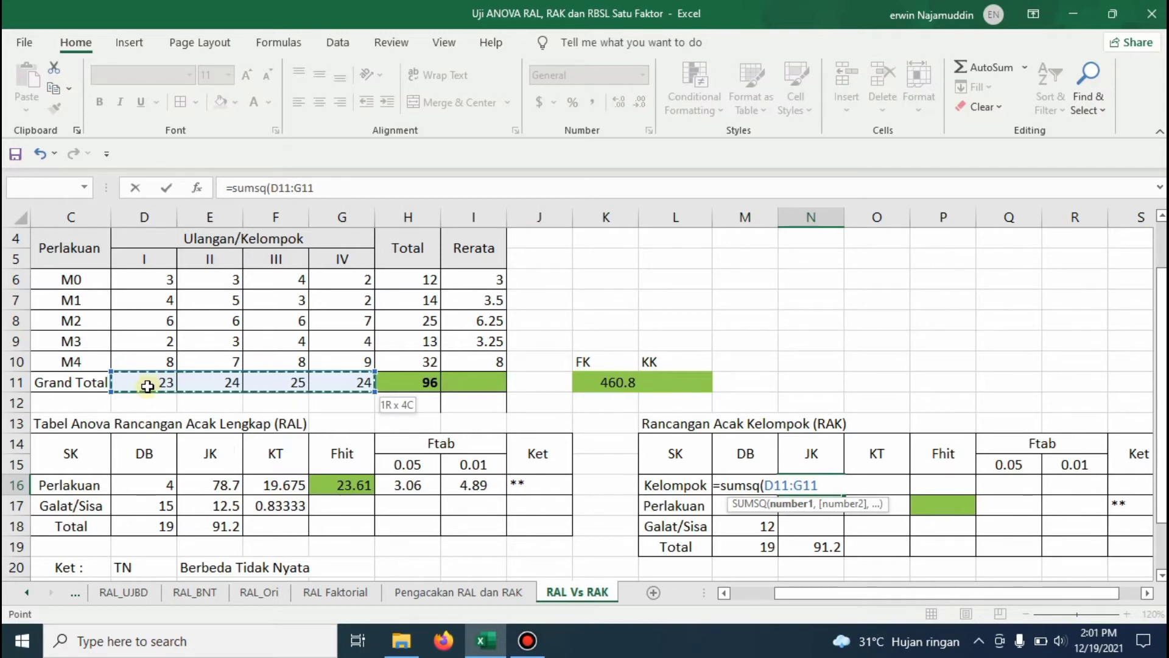
type(")/5-")
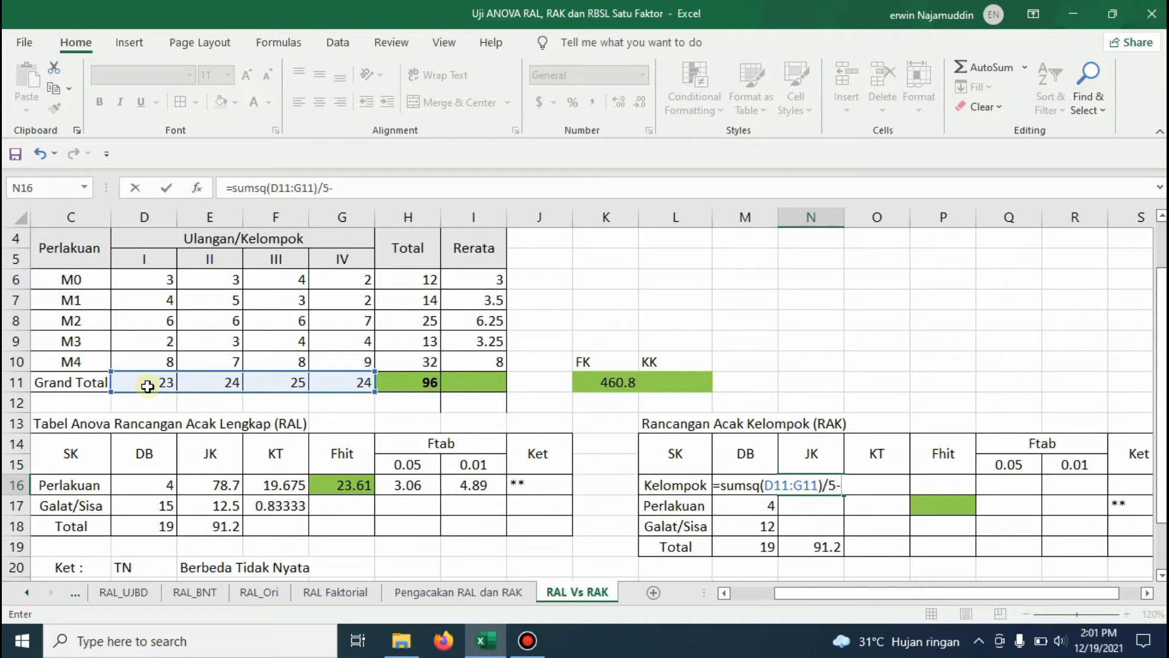
left_click(597, 385)
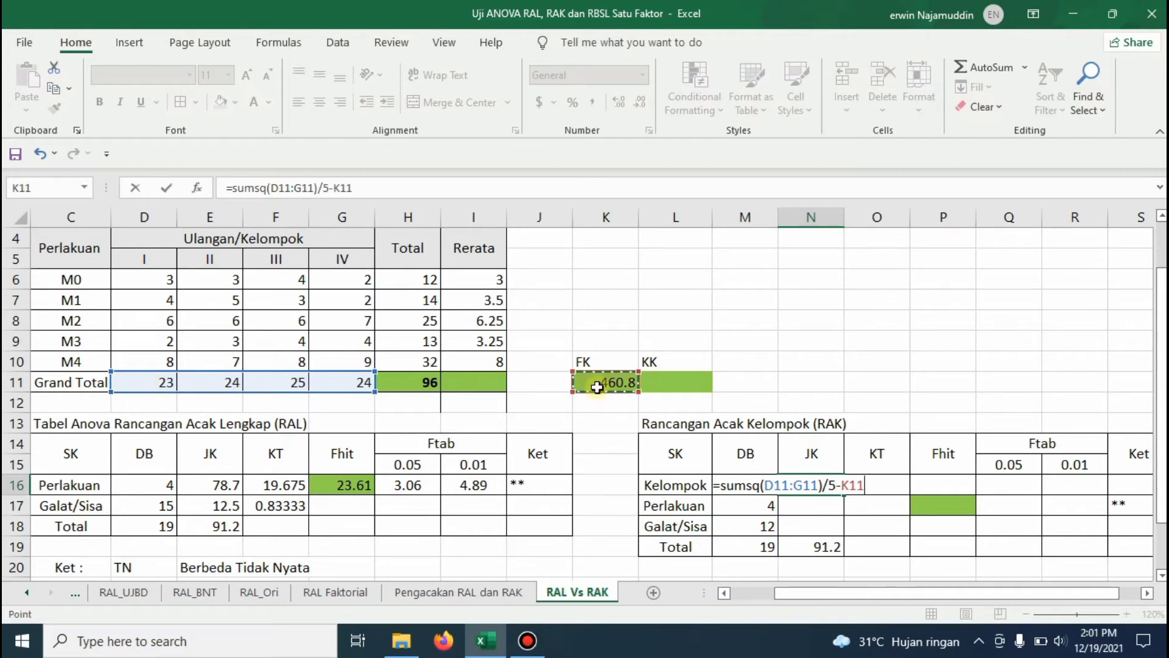
key("Return")
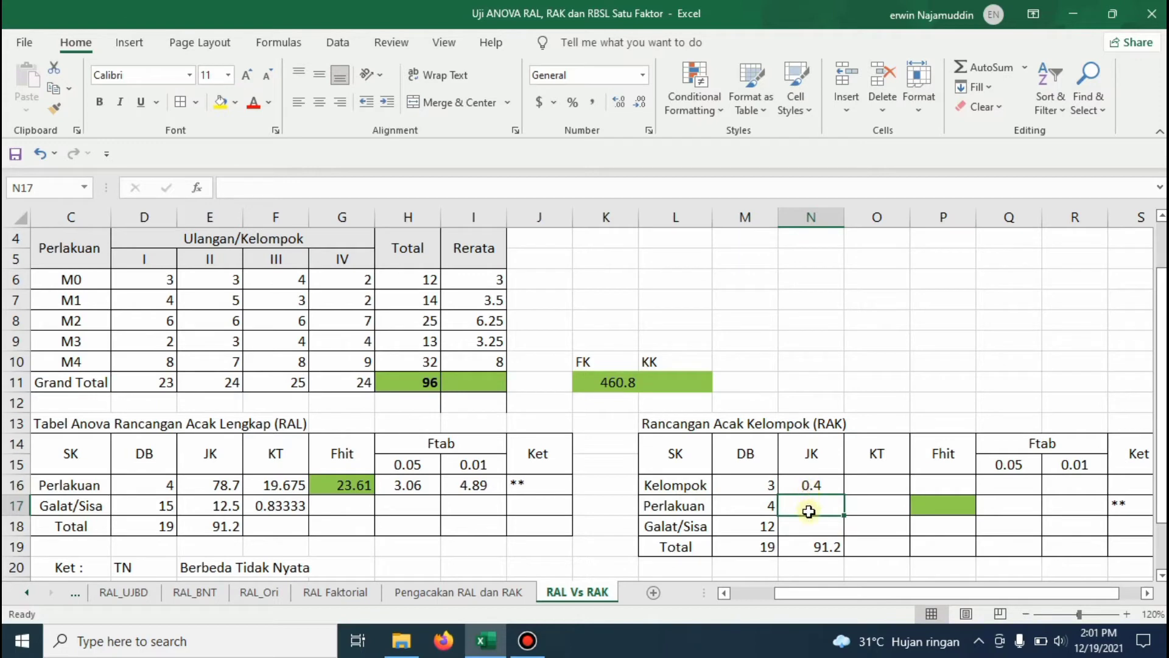
- Calculate the JK of Perlakuan in N17 from the treatment totals with =SUMSQ(H6:H10)/4-K11
type("=")
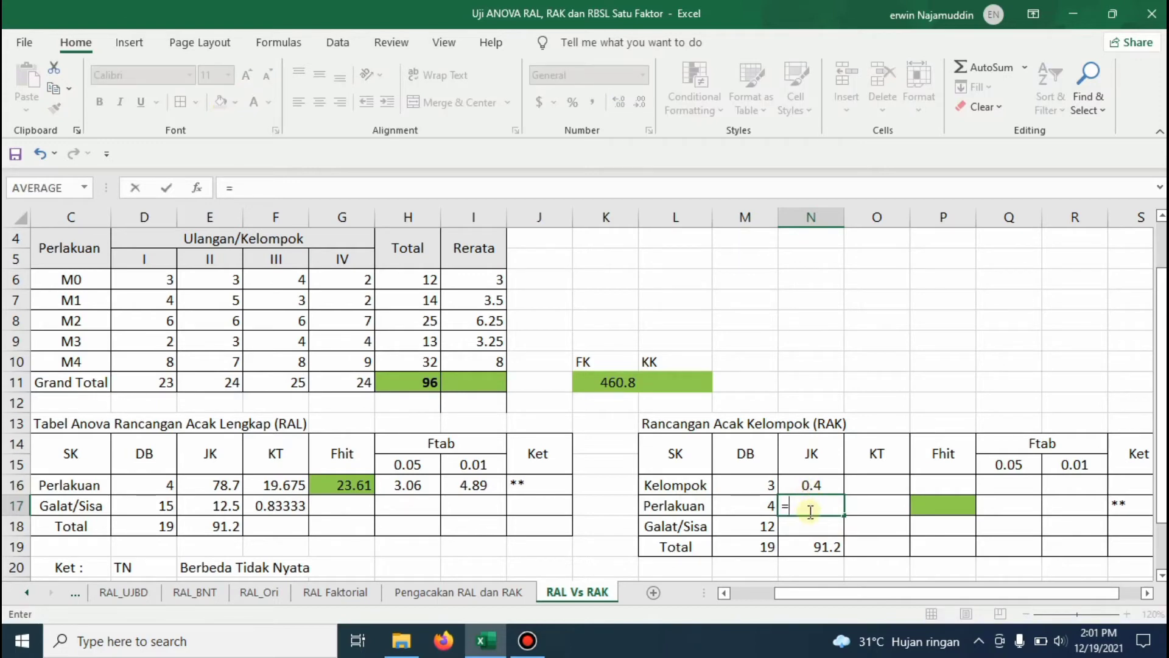
type("sumsq(")
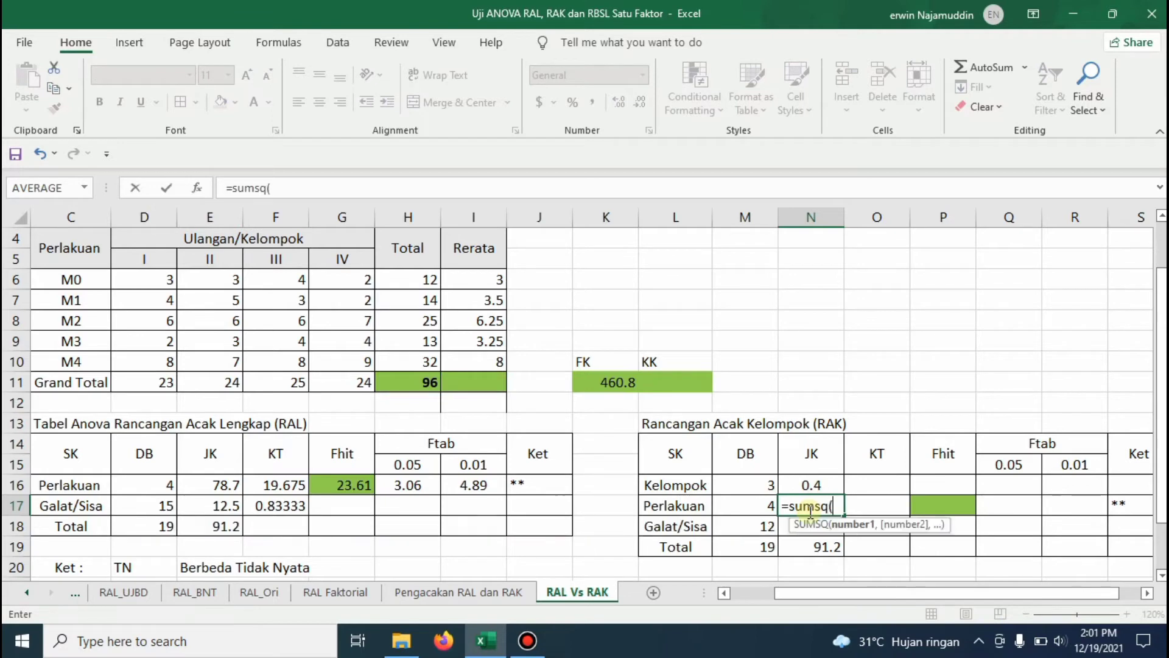
left_click_drag(414, 278, 424, 358)
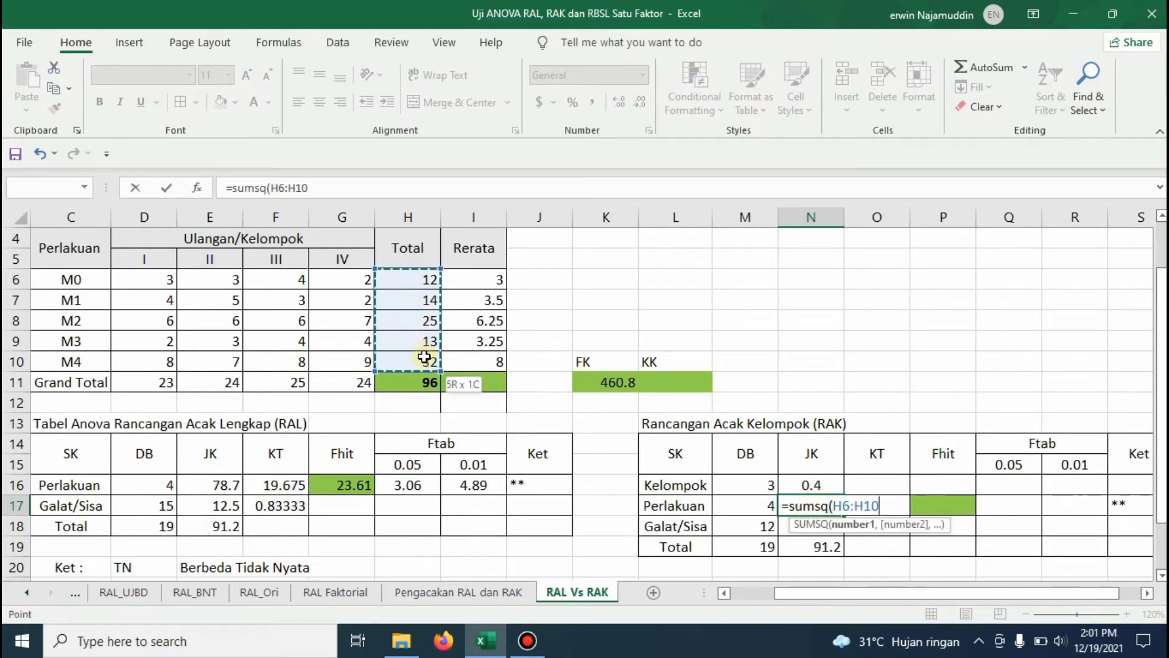
type(")")
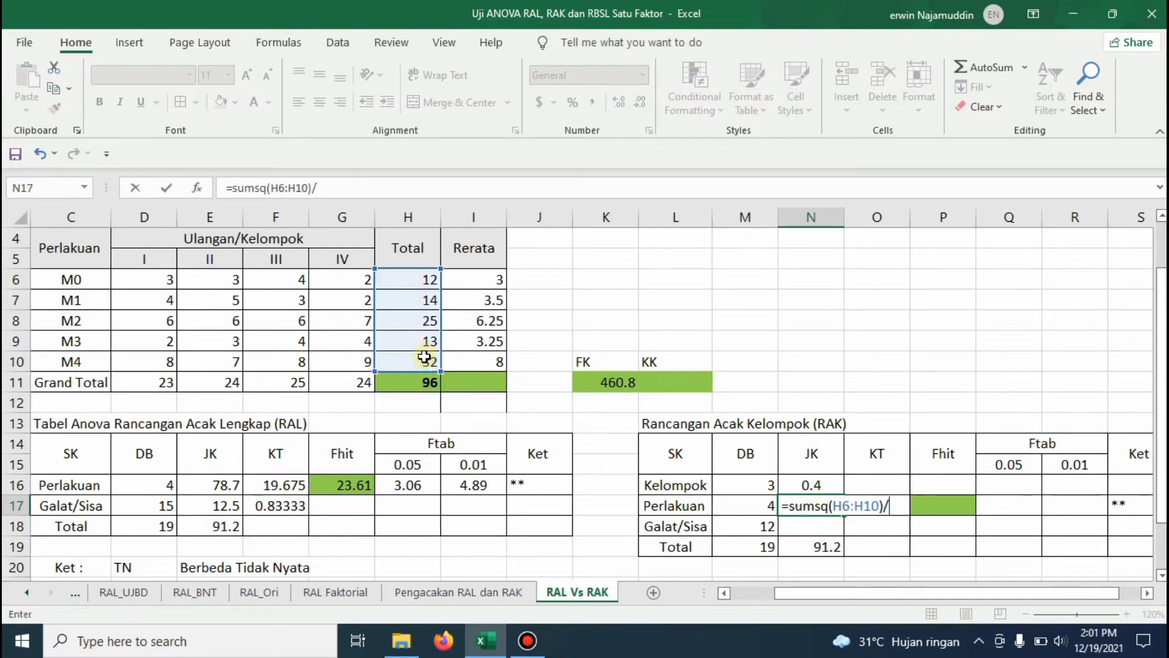
type("/4-")
left_click(618, 384)
key("Return")
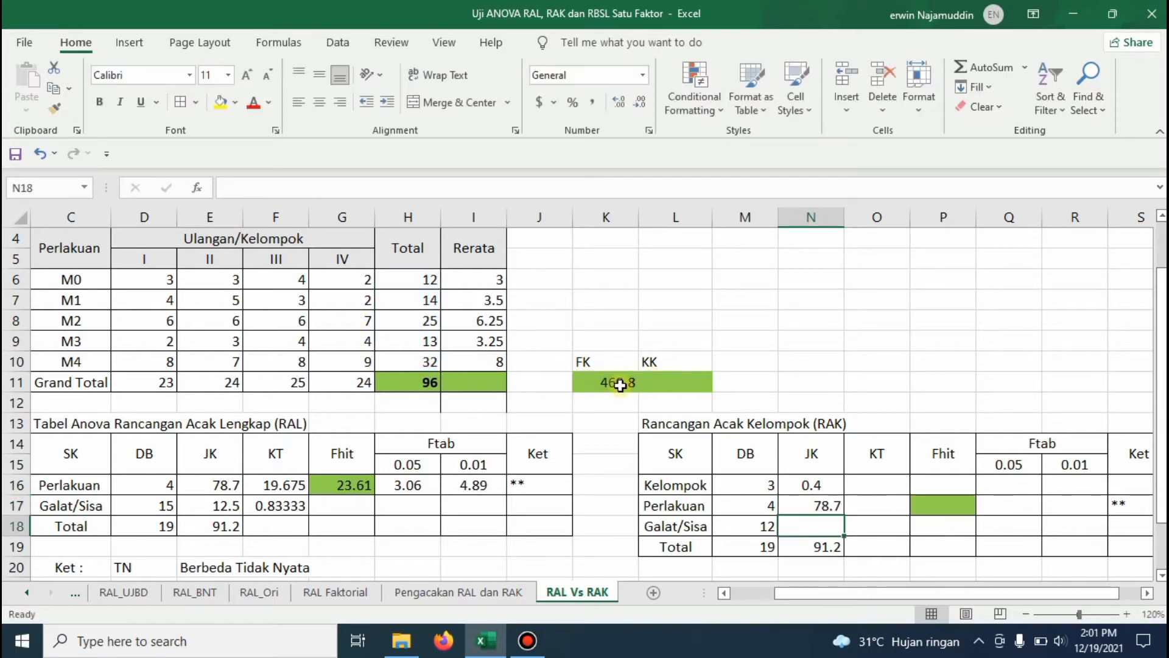
- Calculate the JK of Galat/Sisa in N18 by subtracting the Kelompok and Perlakuan JK from the Total with =N19-N16-N17
key("Down")
key("Up")
type("=")
key("Down")
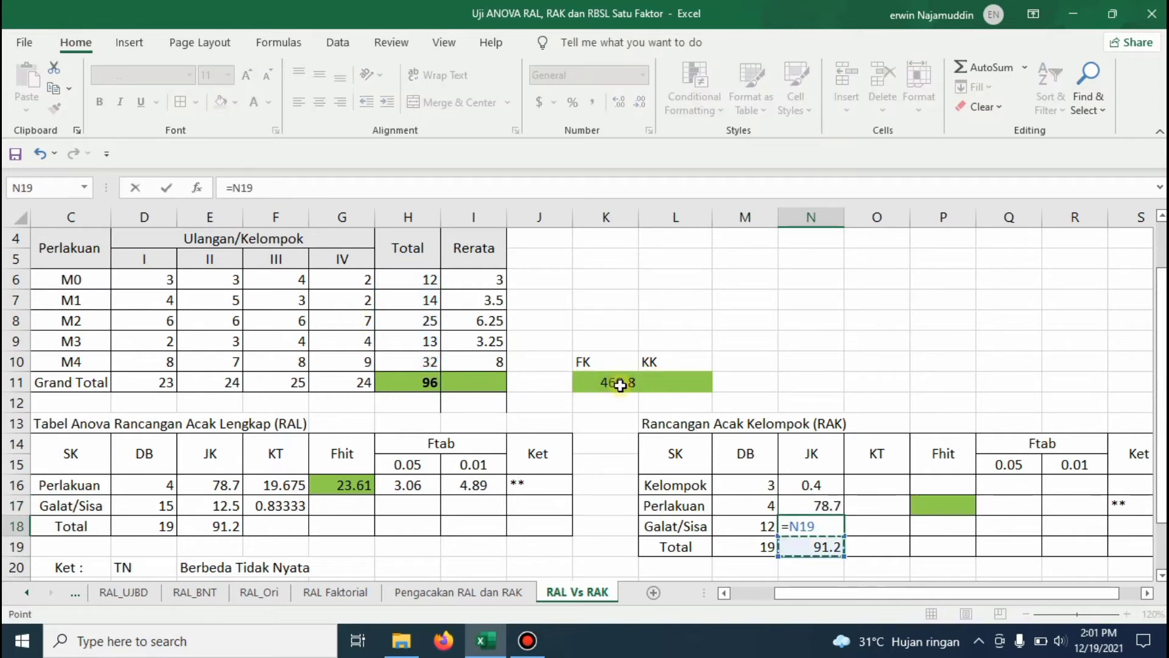
type("-")
key("Up")
key("Up")
type("-")
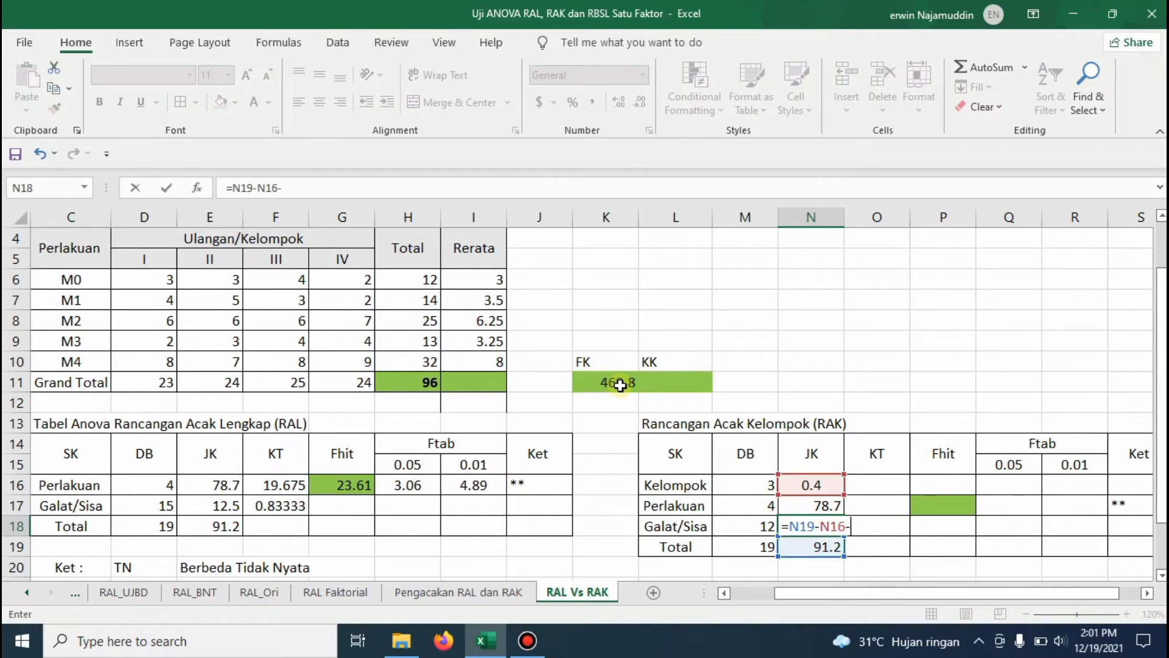
key("Up")
key("Return")
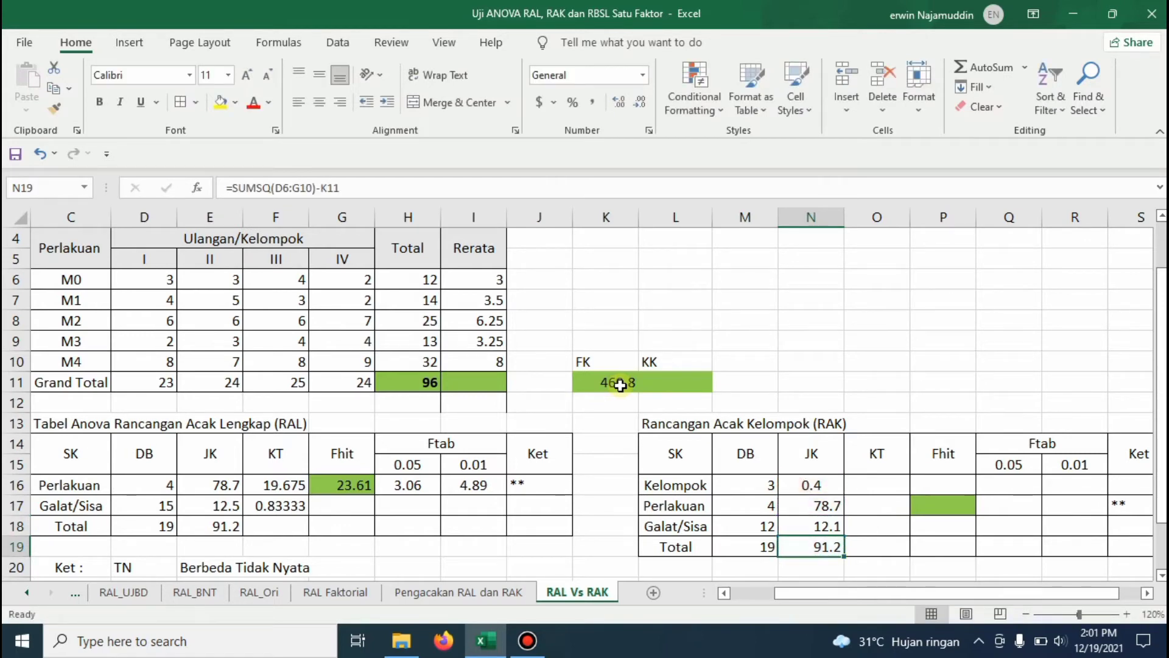
- Calculate the KT of Kelompok in O16 with =N16/M16 and fill the formula down to Galat/Sisa in O18
key("Right")
key("Up")
key("Up")
key("Up")
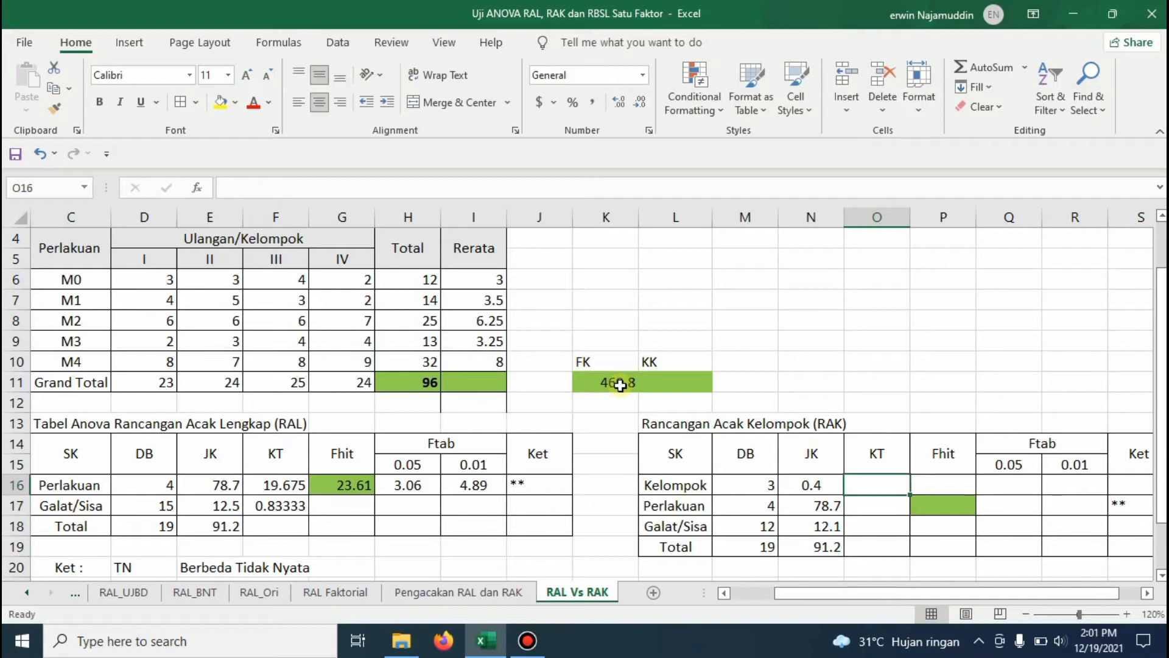
type("=")
key("Left")
type("/")
key("Left")
key("Left")
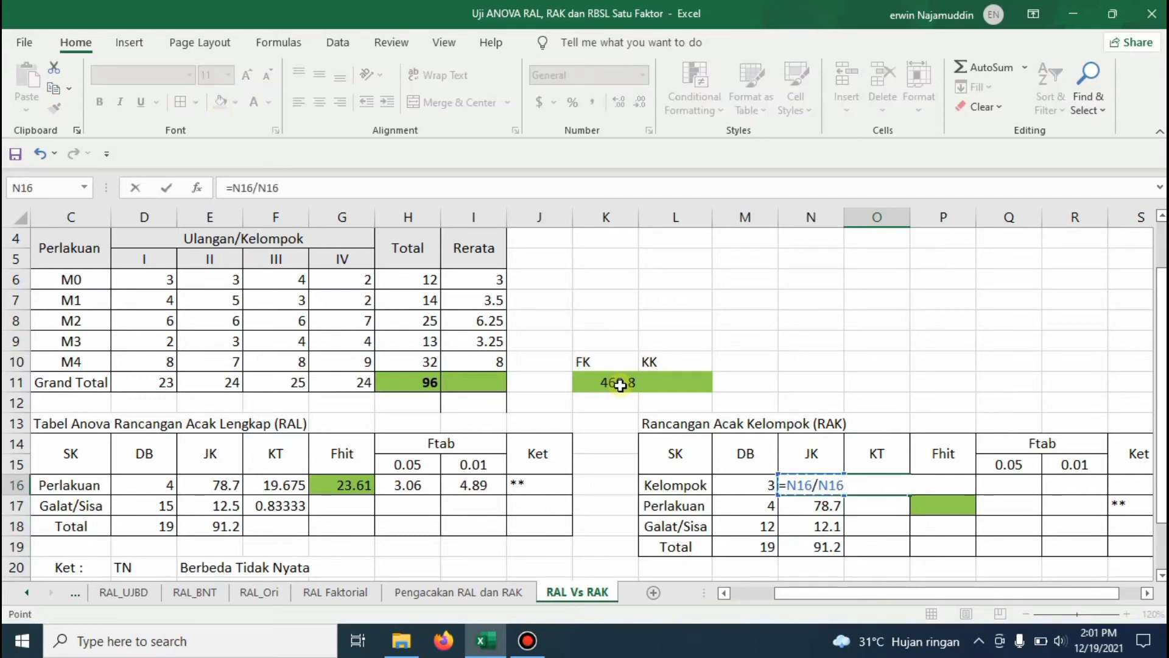
key("Return")
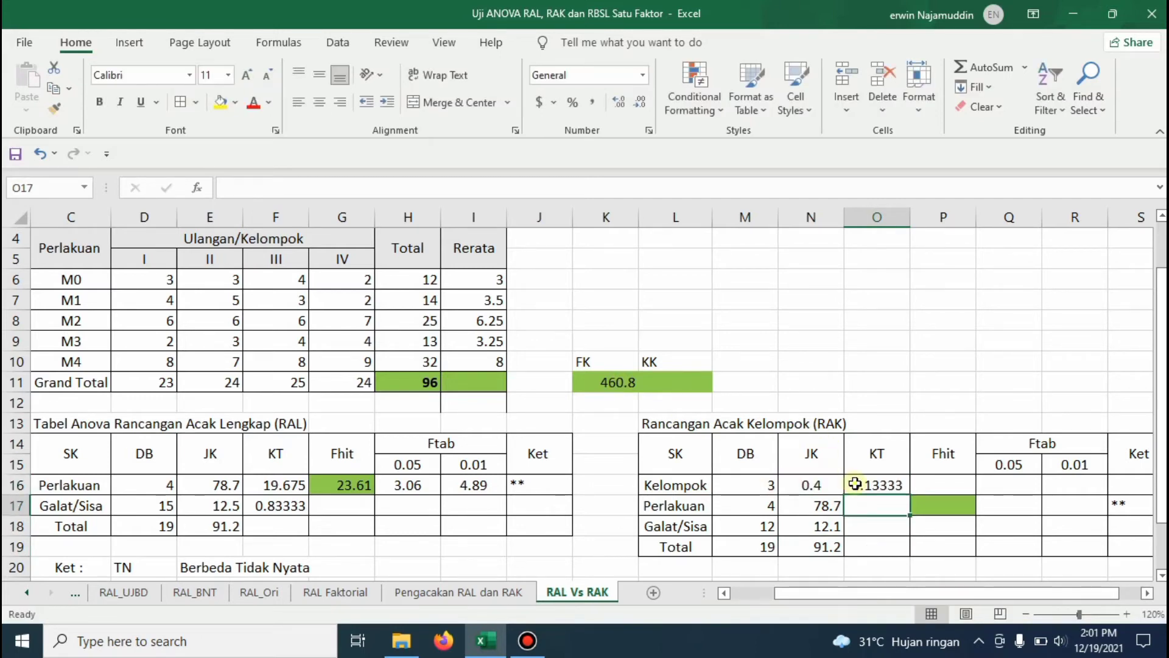
left_click(880, 485)
left_click_drag(910, 500, 911, 528)
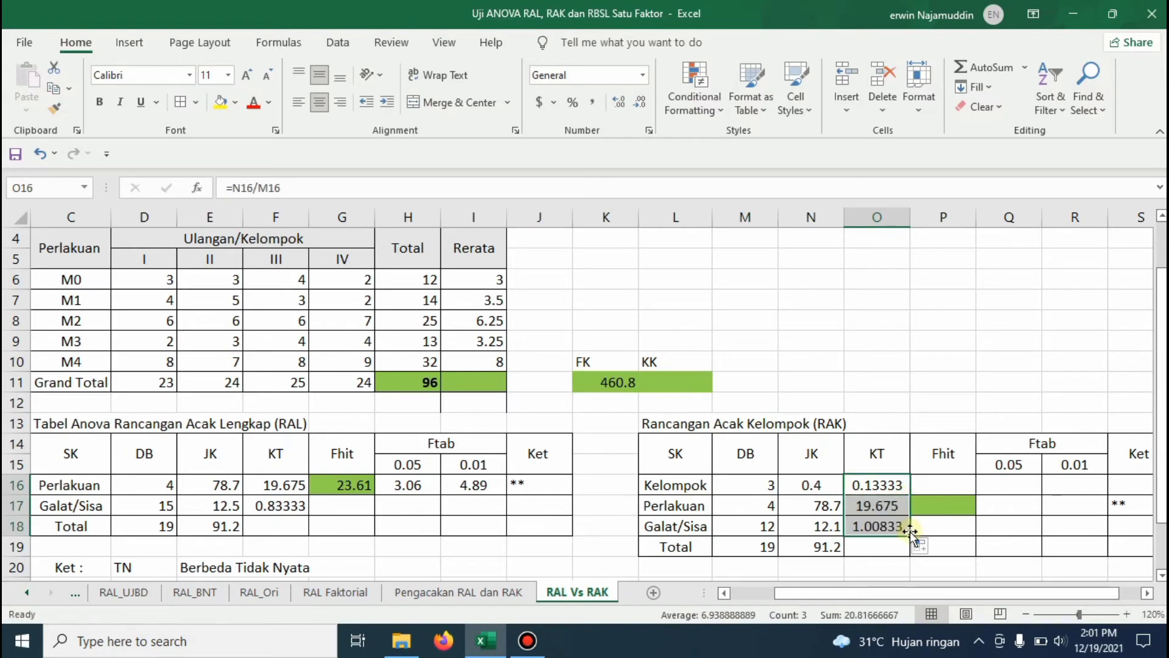
- Calculate the Fhit of Kelompok in P16 by dividing its KT by the Galat/Sisa KT with =O16/O18
left_click(944, 485)
type("=")
key("Left")
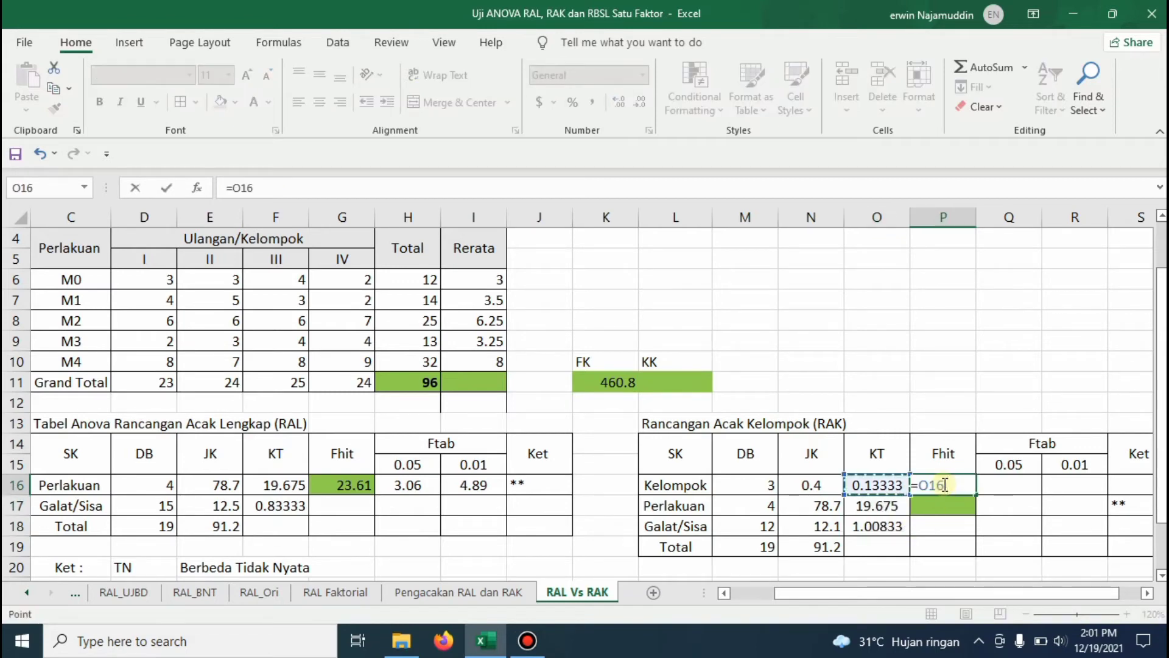
type("/")
key("Left")
key("Down")
key("Down")
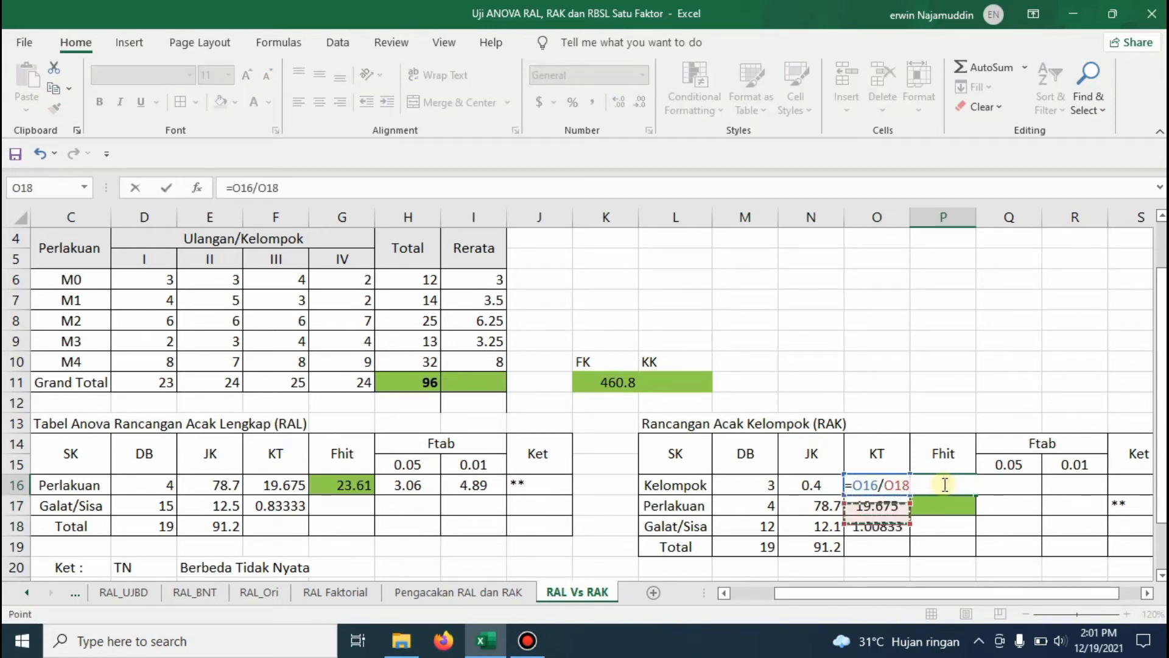
key("Return")
- Calculate the Fhit of Perlakuan in P17 by dividing its KT by the Galat/Sisa KT with =O17/O18
type("=")
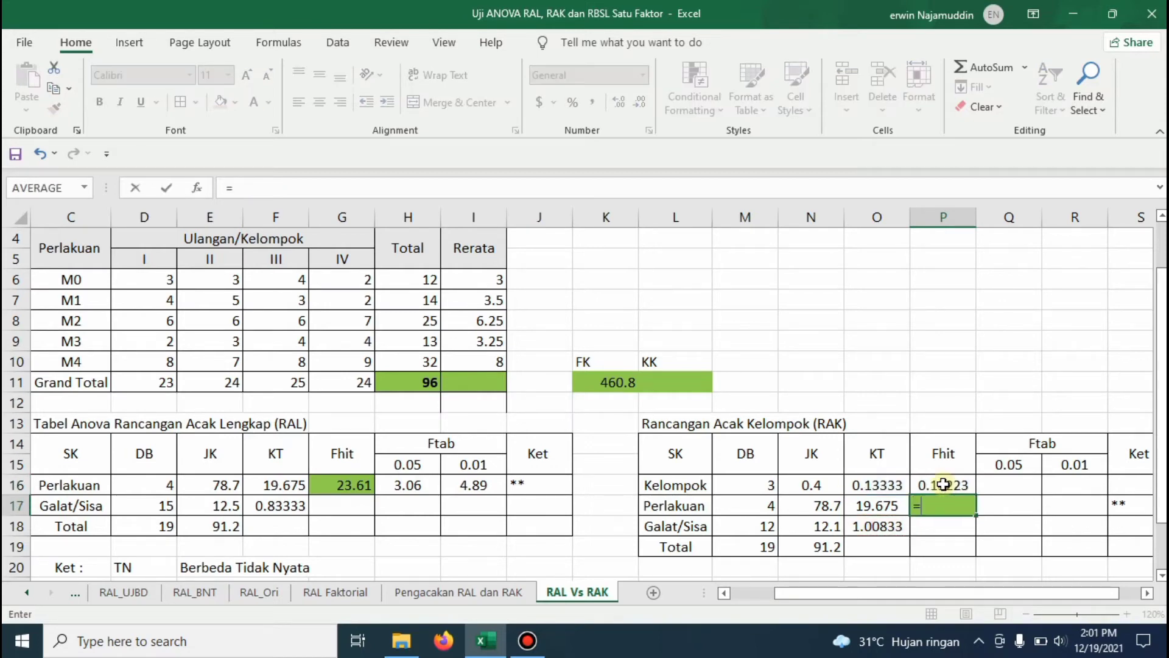
key("Left")
type("/")
key("Left")
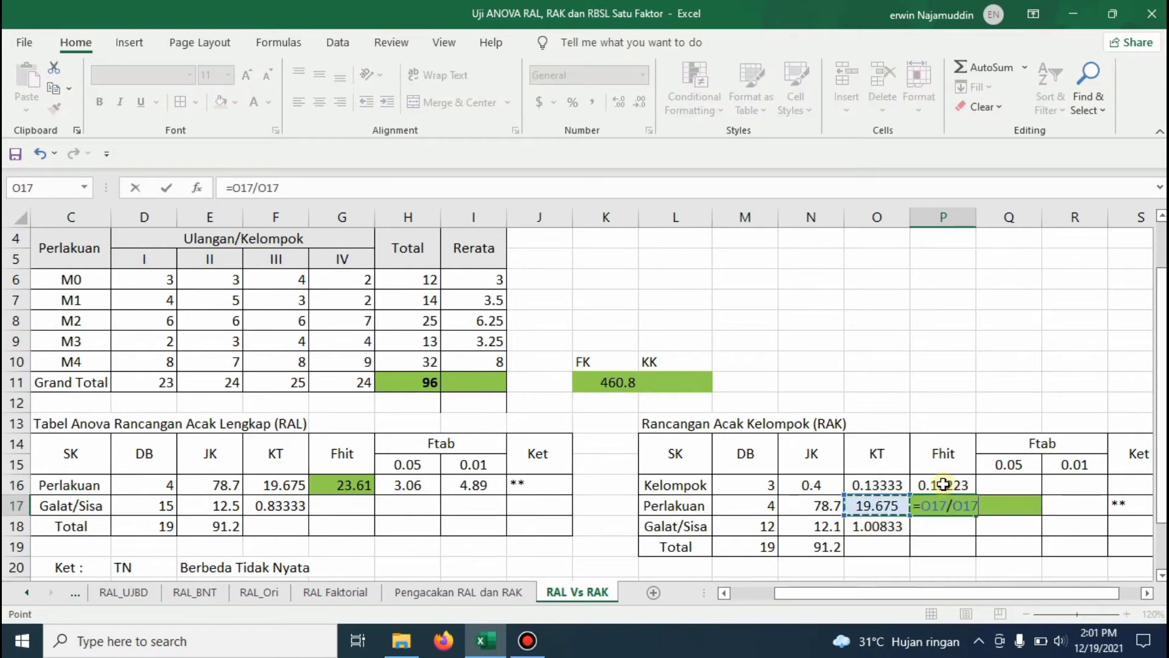
key("Down")
key("Return")
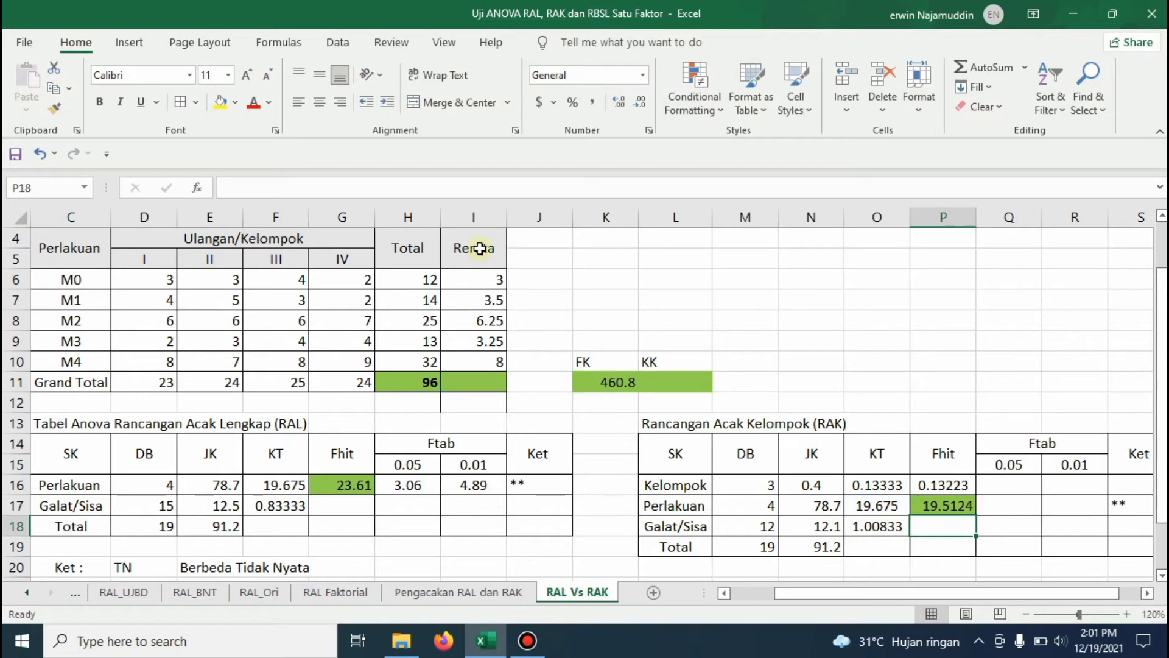
- Fill the Kelompok Fhit cell P16 with the standard light green colour to match the Perlakuan Fhit cell
left_click(931, 484)
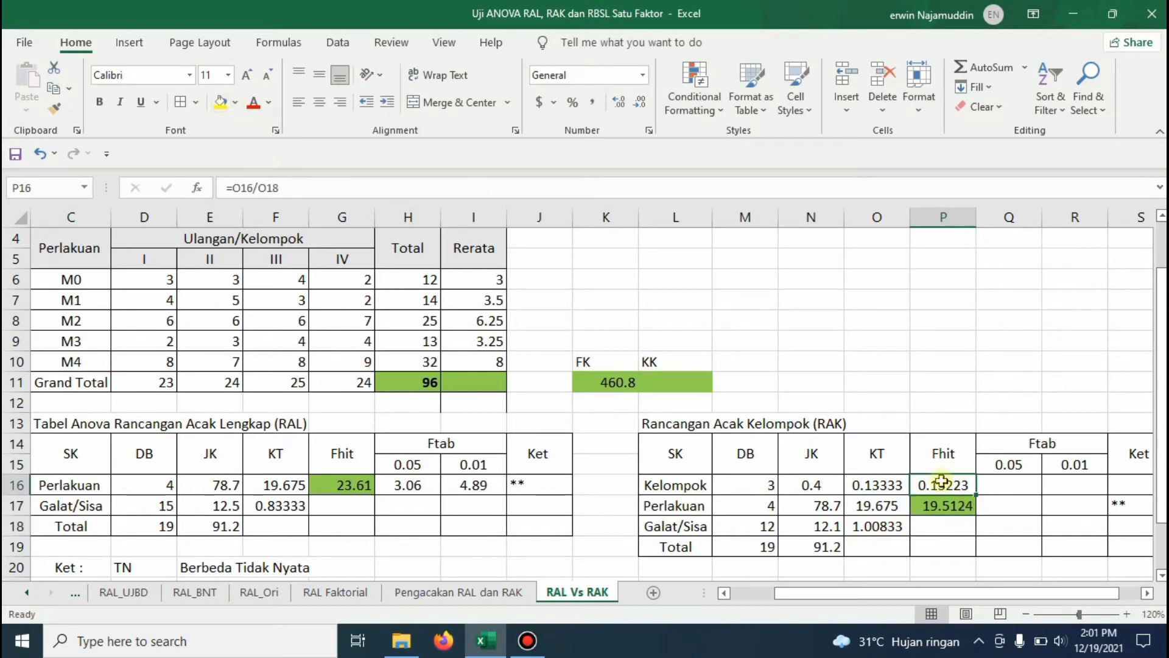
left_click(235, 103)
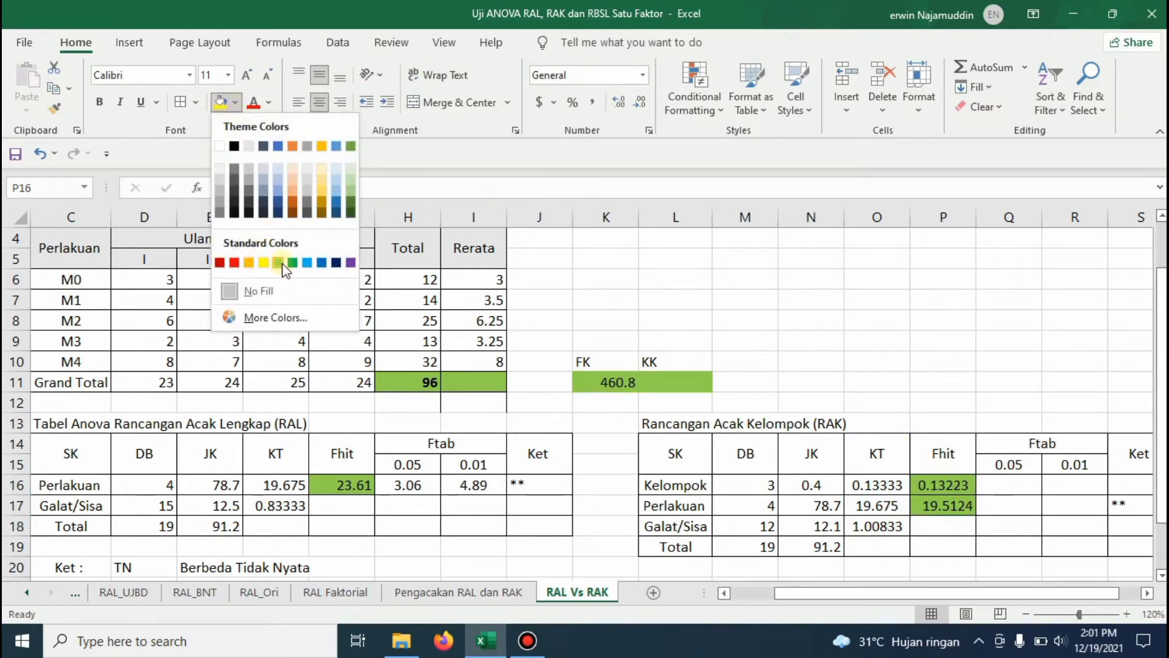
left_click(276, 259)
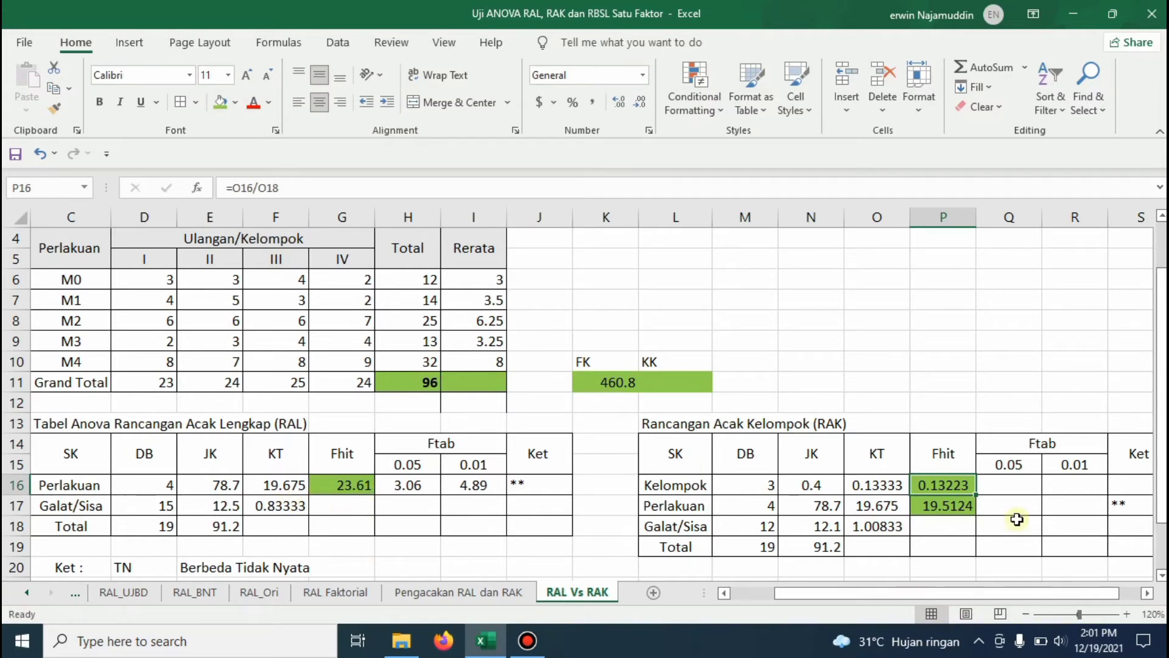
- Calculate the 0.05 Ftab of Kelompok in Q16 with =FINV(Q15,M16,M18)
key("Up")
key("Right")
key("Down")
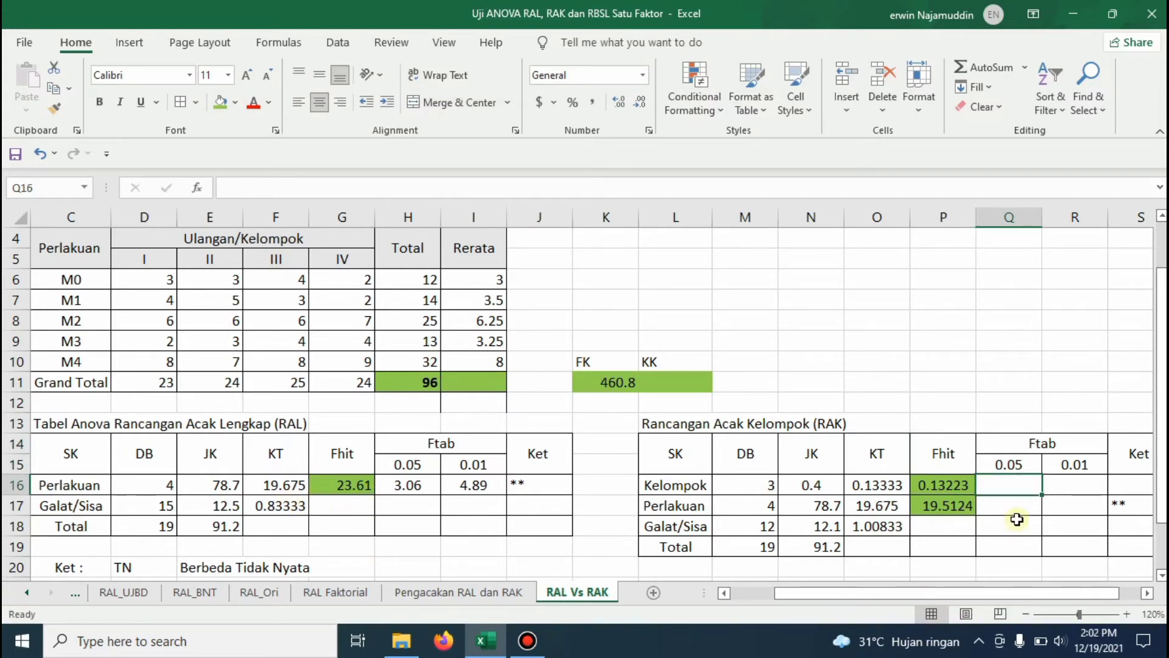
type("=Finv*")
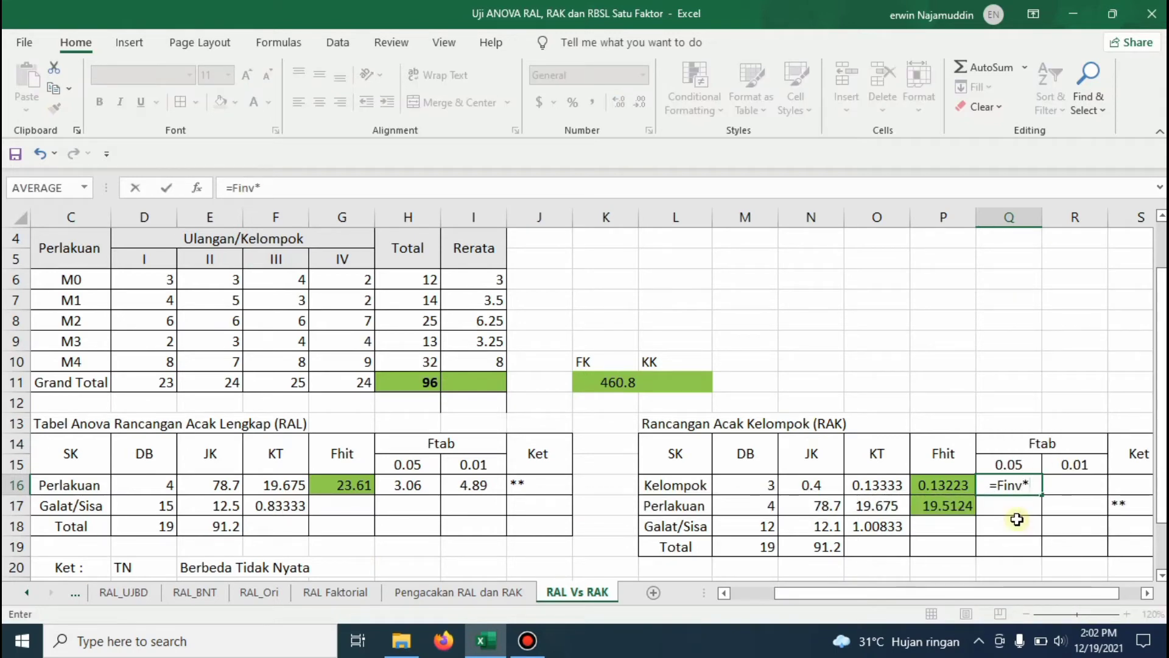
key("BackSpace")
type("(")
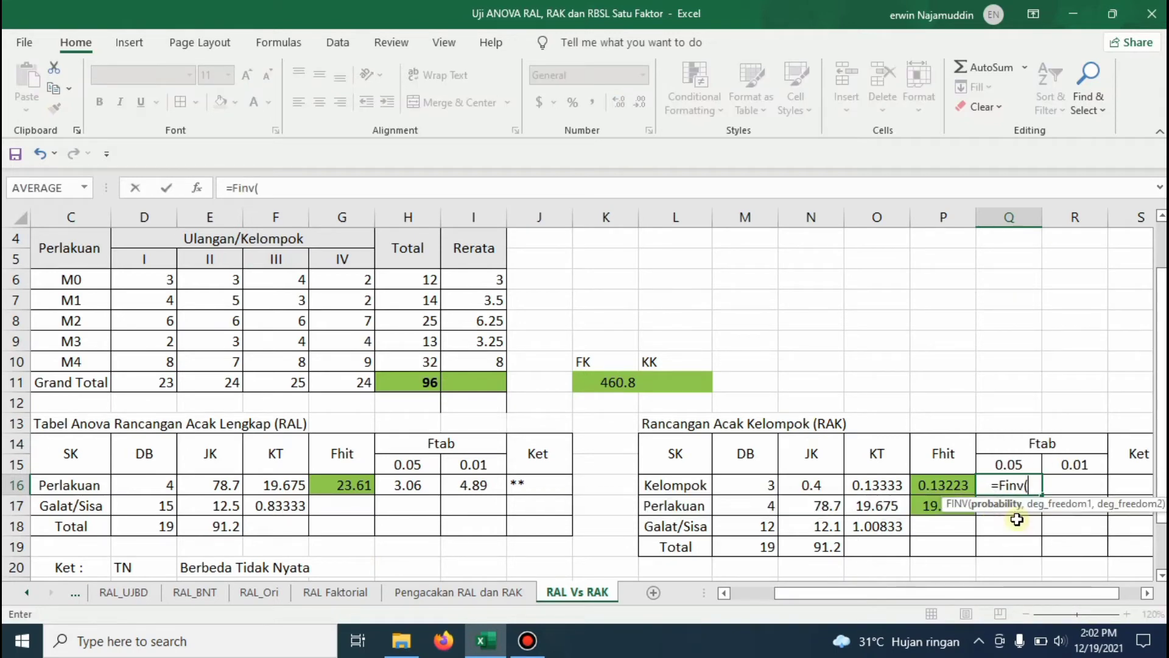
key("Up")
type(",")
key("Left")
key("Left")
key("Left")
key("Left")
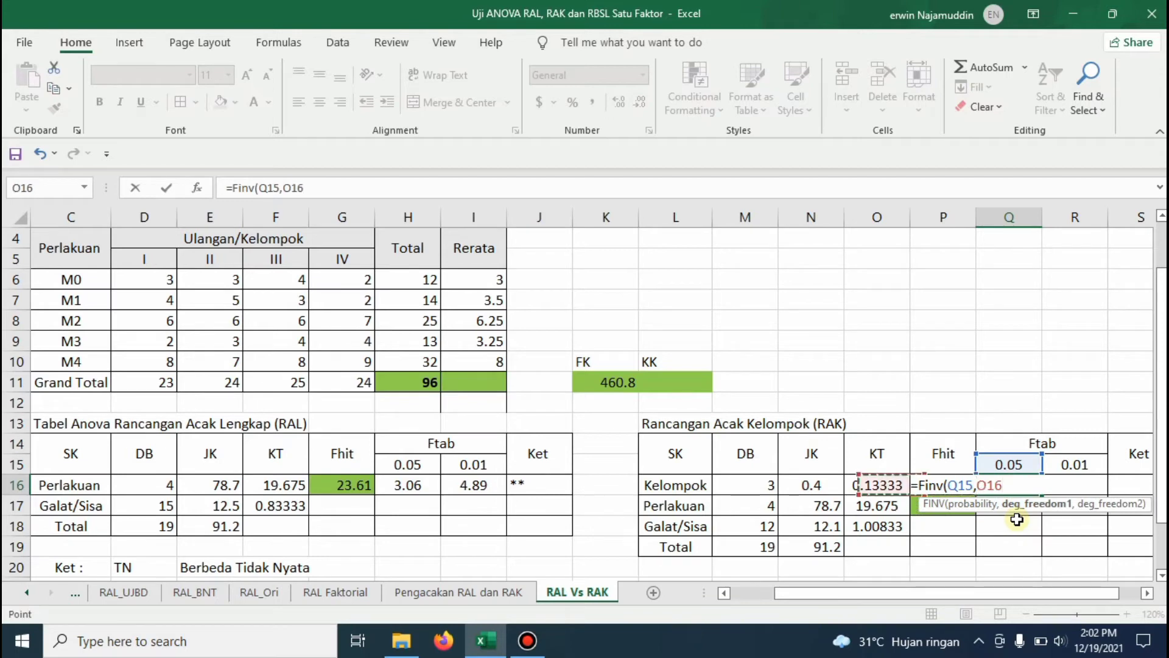
type(",")
key("Left")
key("Left")
key("Left")
key("Left")
key("Down")
key("Down")
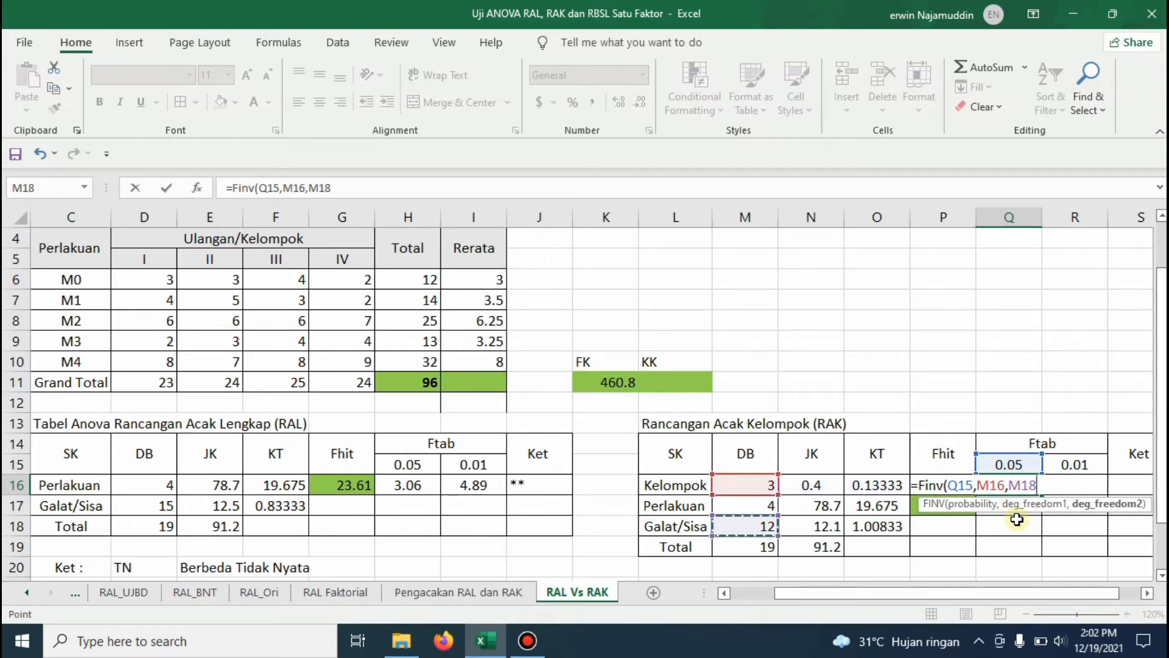
key("Return")
- Try calculating the 0.01 Ftab of Kelompok in R16 with =FINV(R15,M16,M17)
key("Right")
key("Up")
type("=")
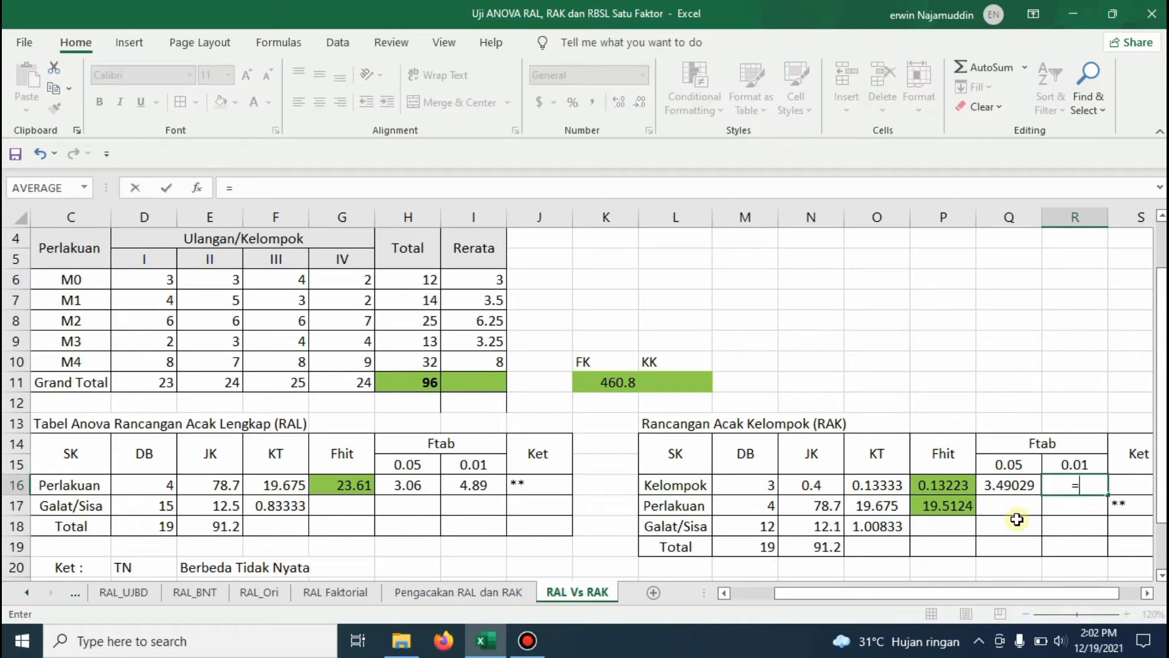
type("Finv(")
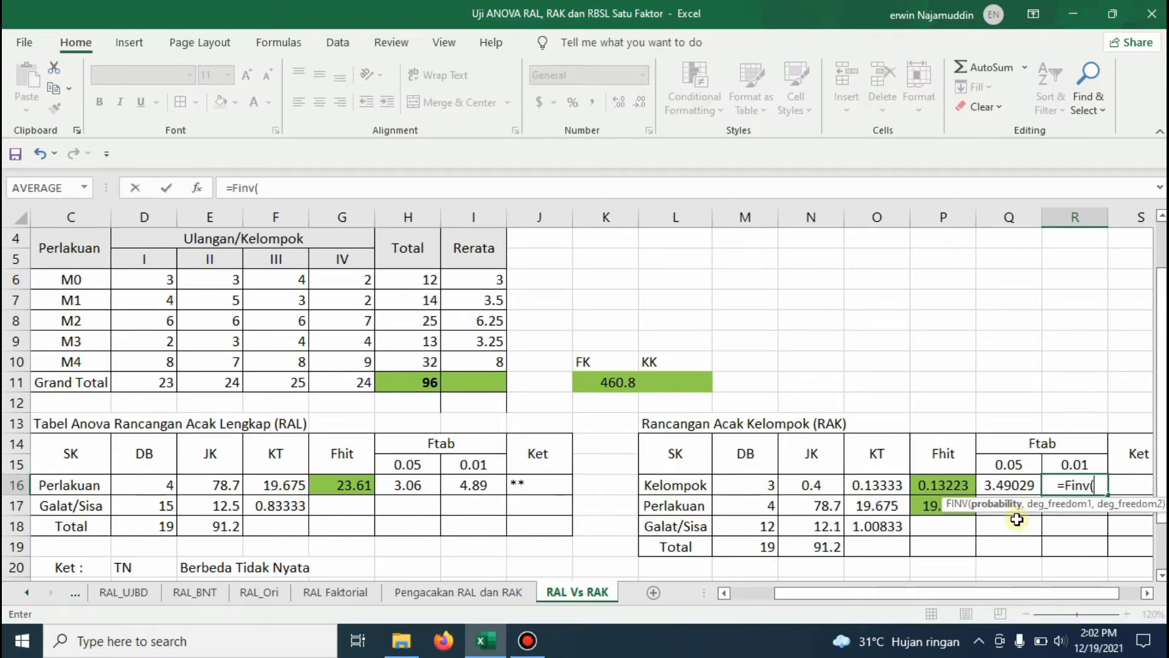
key("Up")
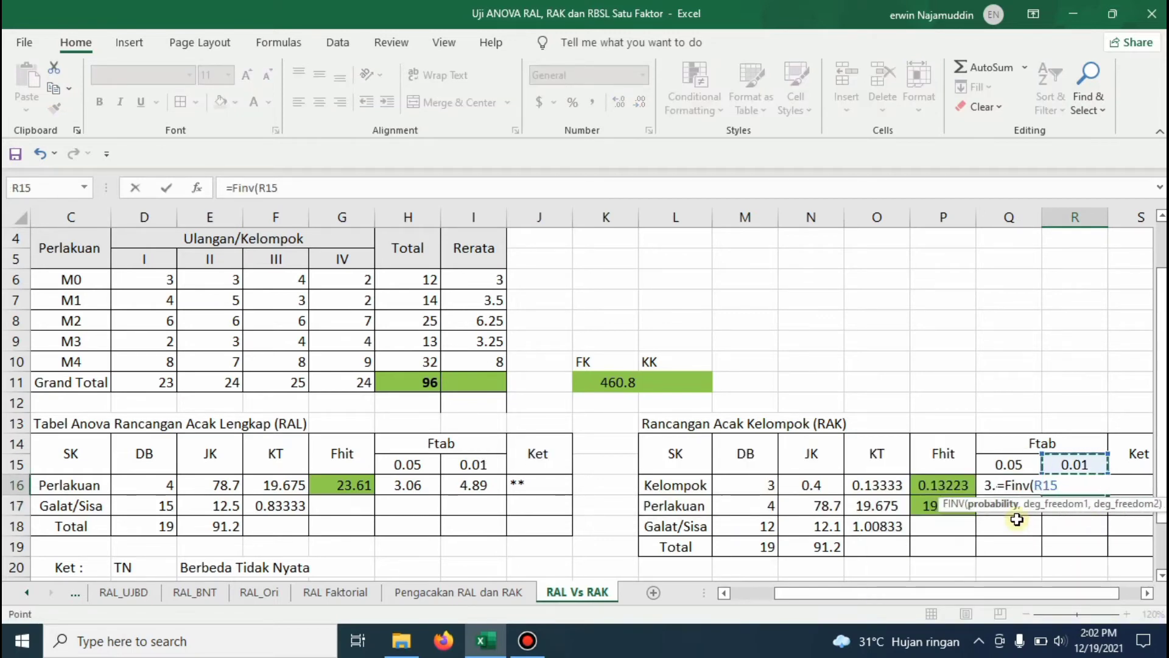
type(",")
key("Left")
key("Left")
key("Left")
key("Left")
key("Left")
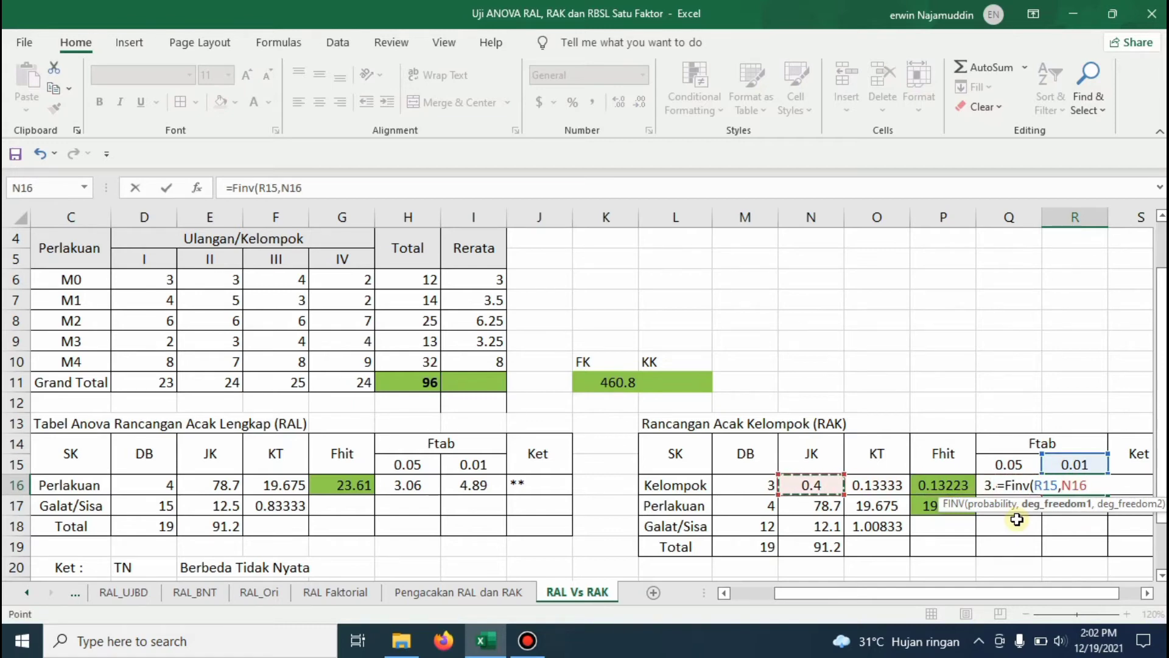
type(",")
key("Left")
key("Left")
key("Left")
key("Left")
key("Left")
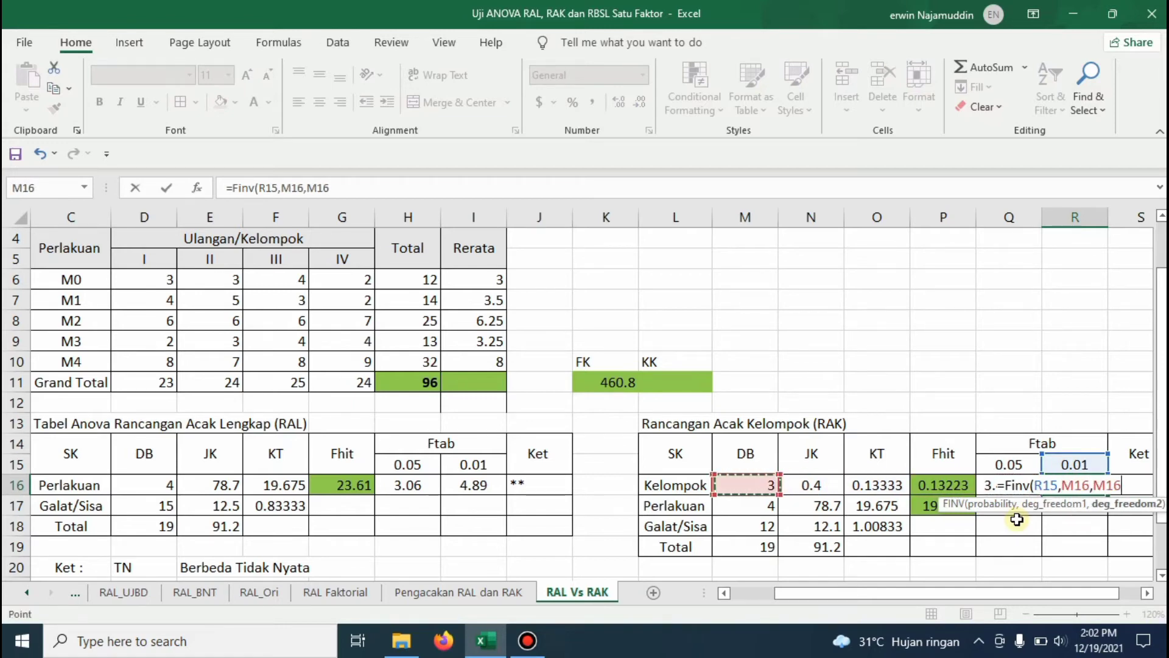
key("Down")
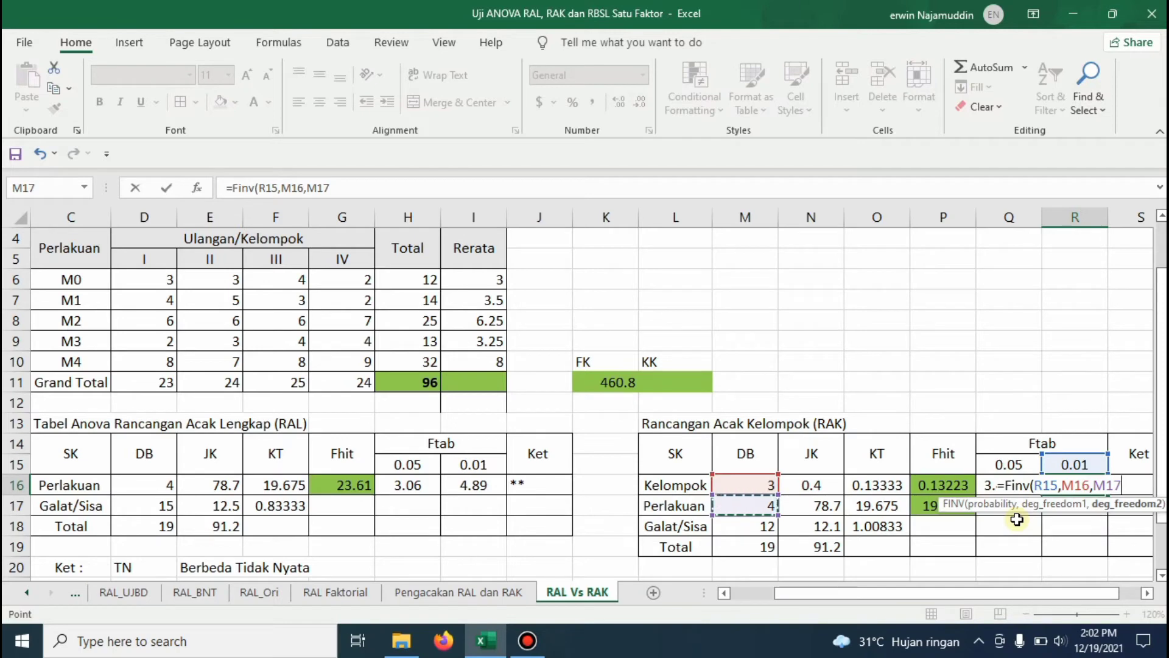
key("Return")
- Replace the Kelompok 0.01 Ftab formula in R16 with =FINV(R15,M16,M18), using the Galat/Sisa DB as second degree of freedom
key("Up")
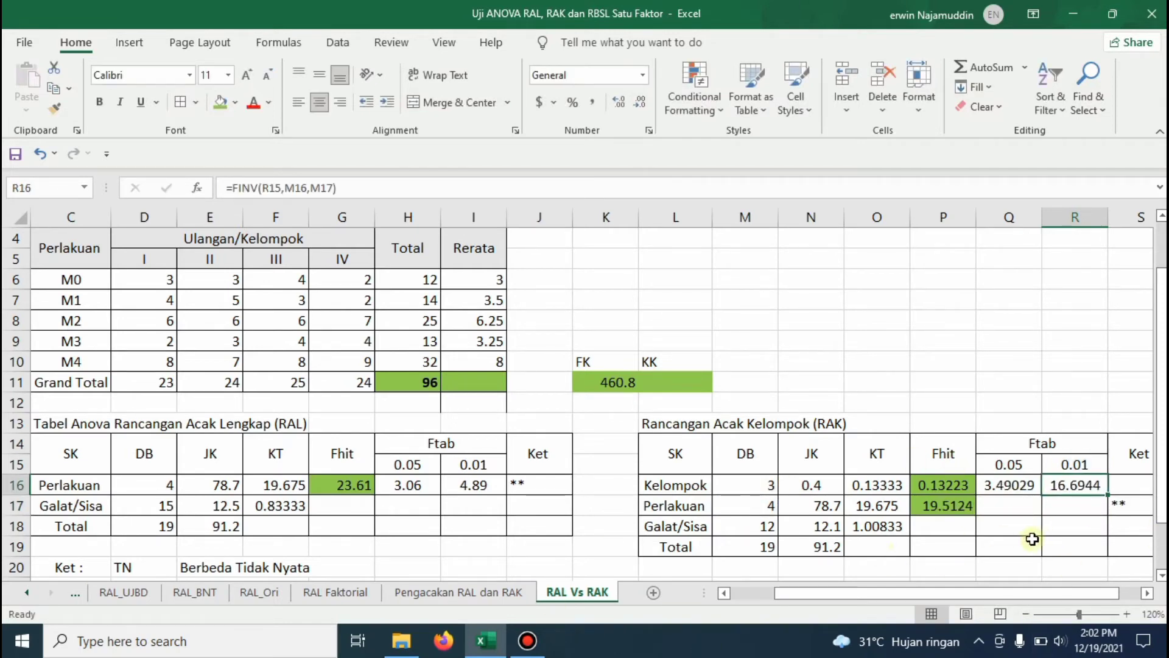
left_click(351, 187)
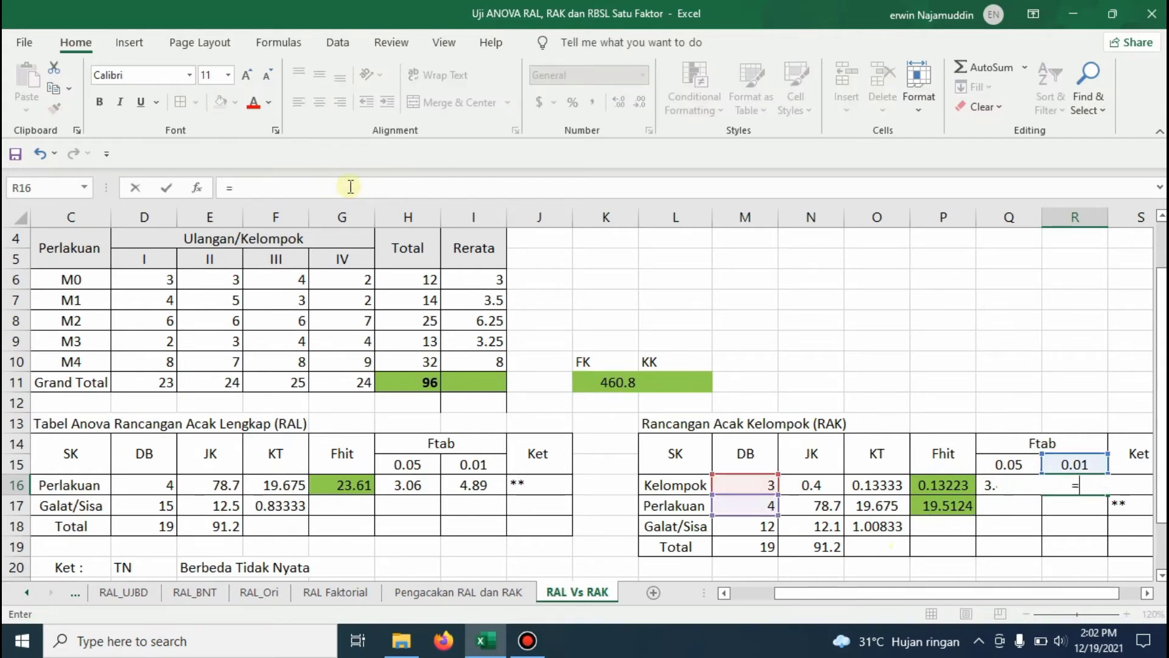
type("Finv")
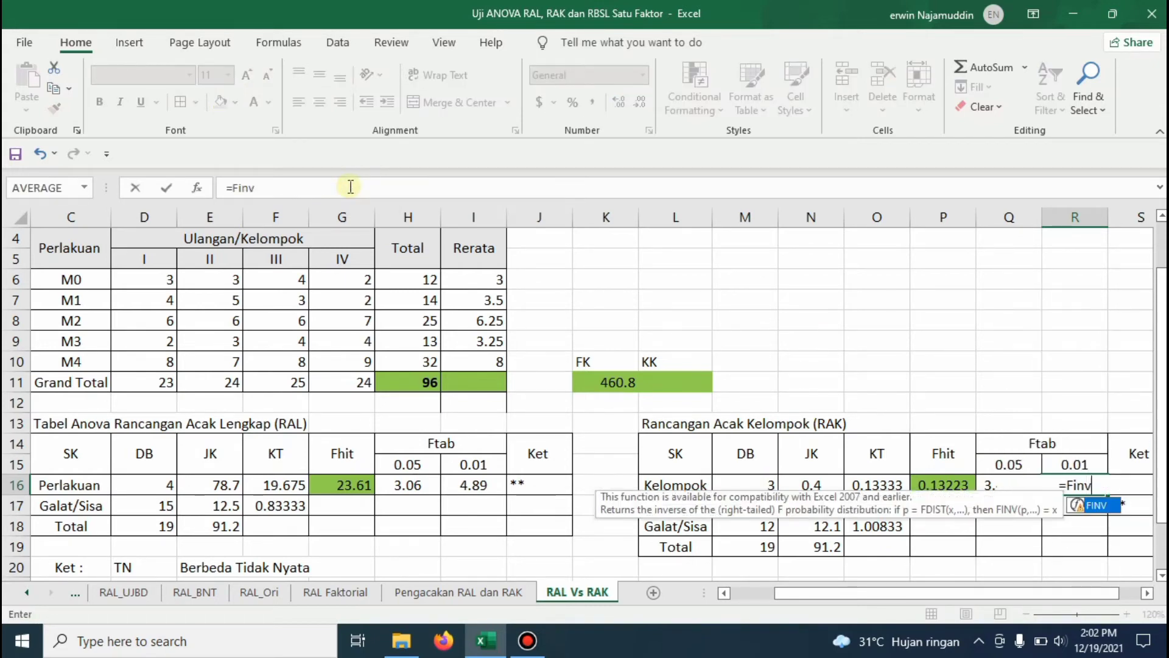
type("(")
key("Up")
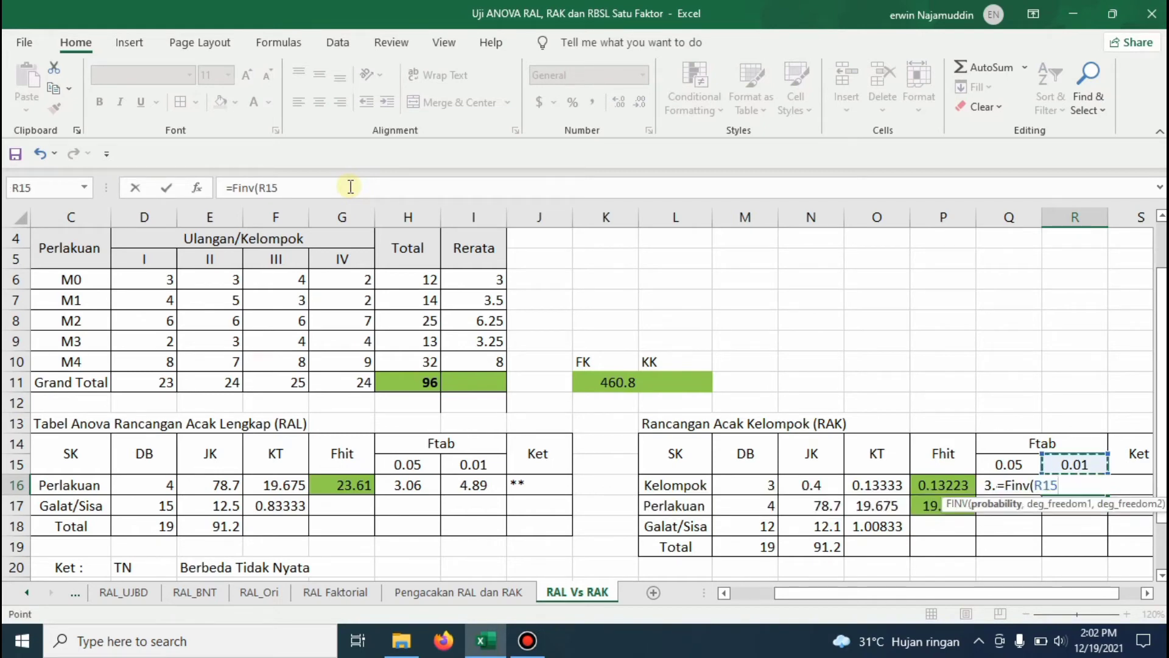
type(",")
key("Left")
key("Left")
key("Left")
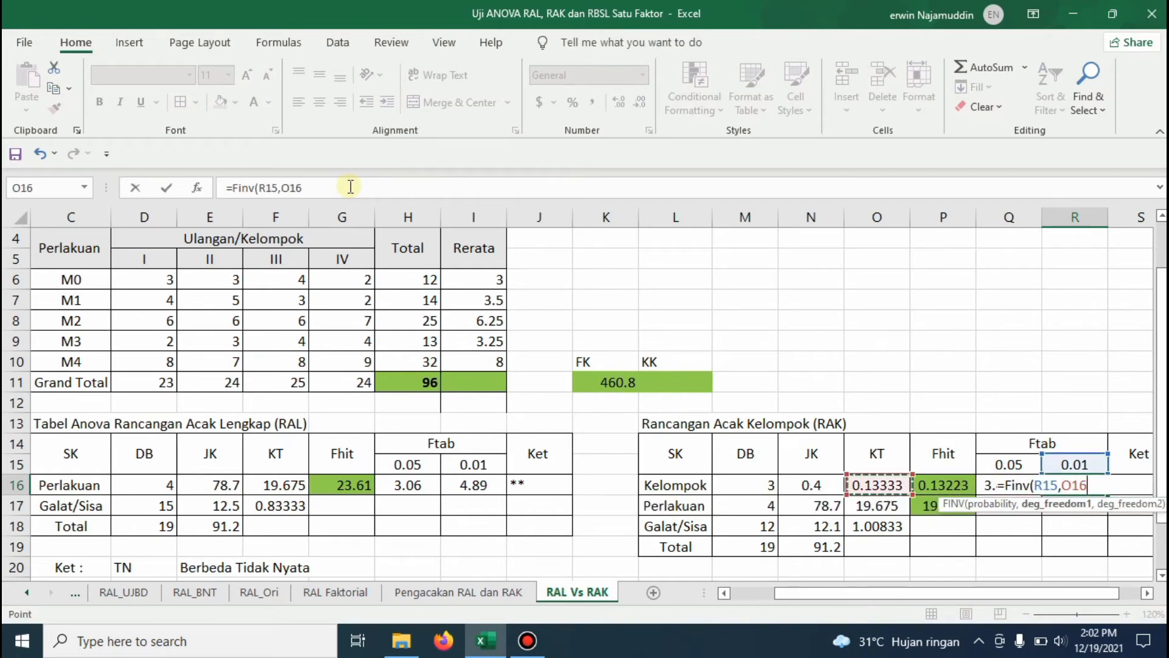
key("Left")
key("Left")
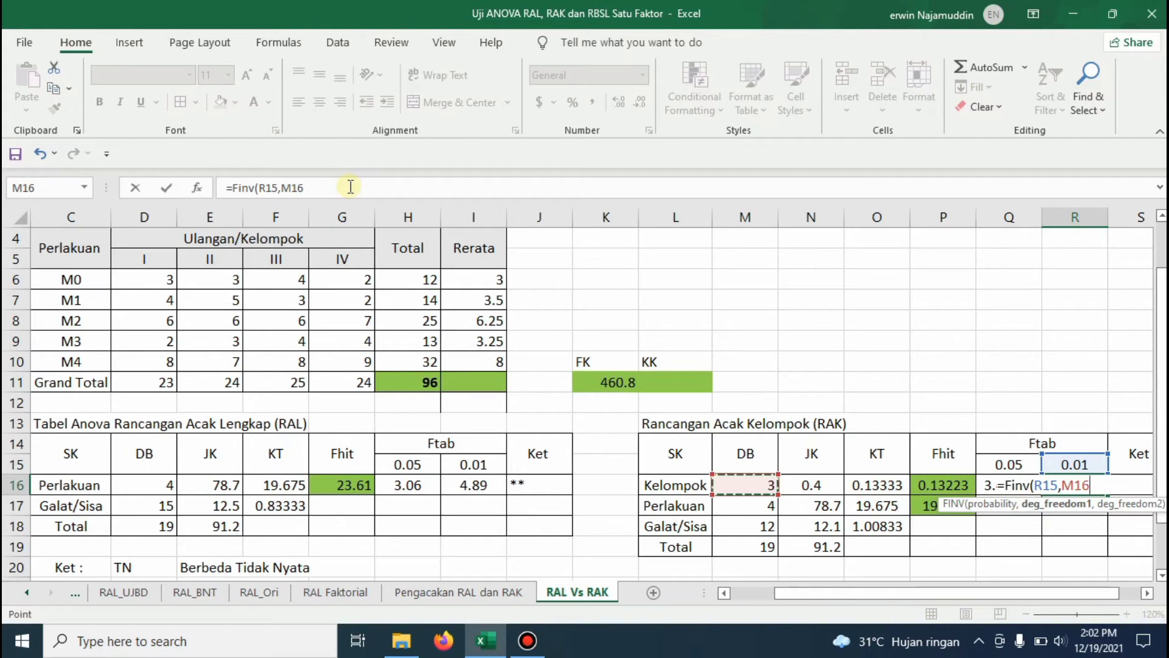
type(",")
key("Left")
key("Left")
key("Left")
key("Left")
key("Left")
key("Down")
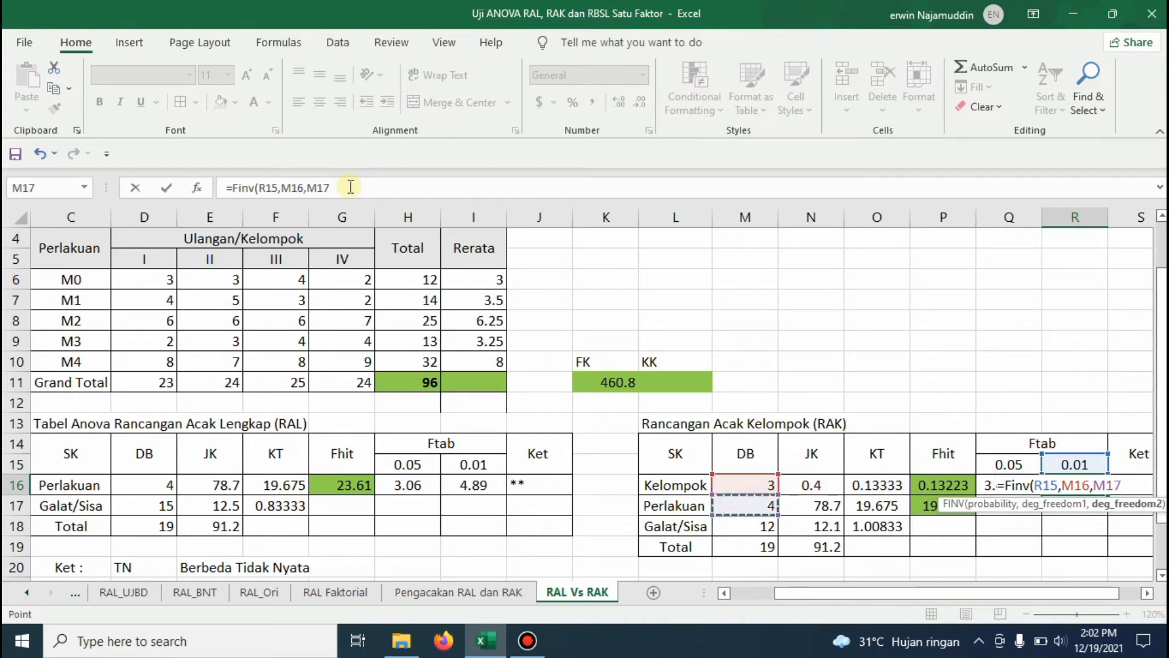
key("Down")
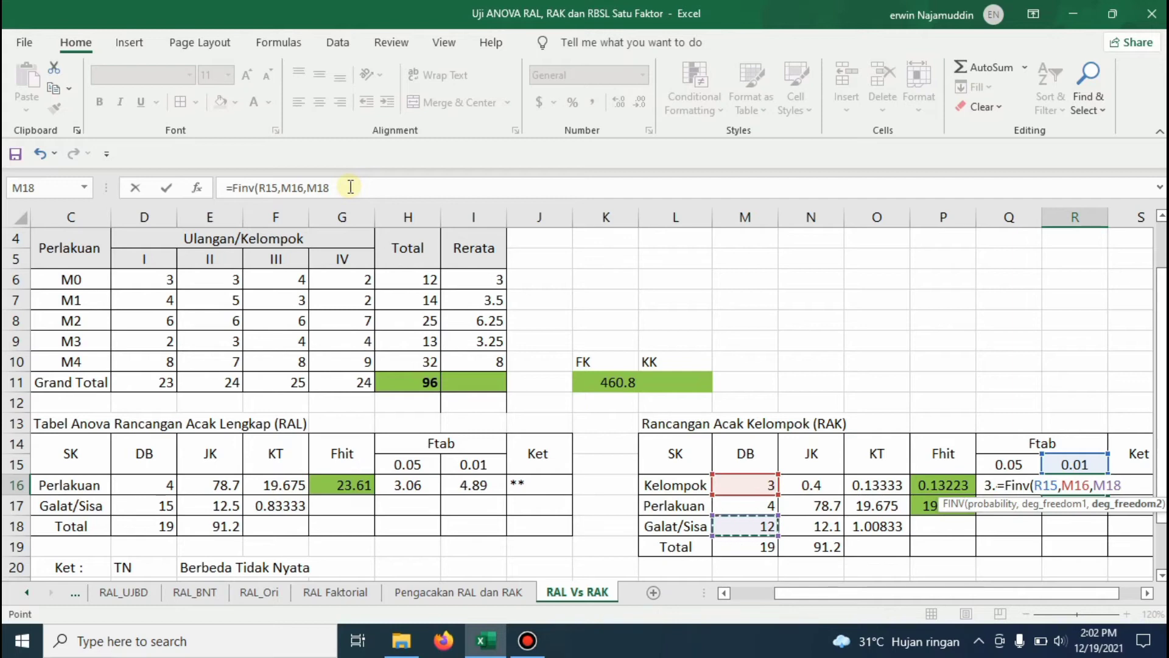
key("Return")
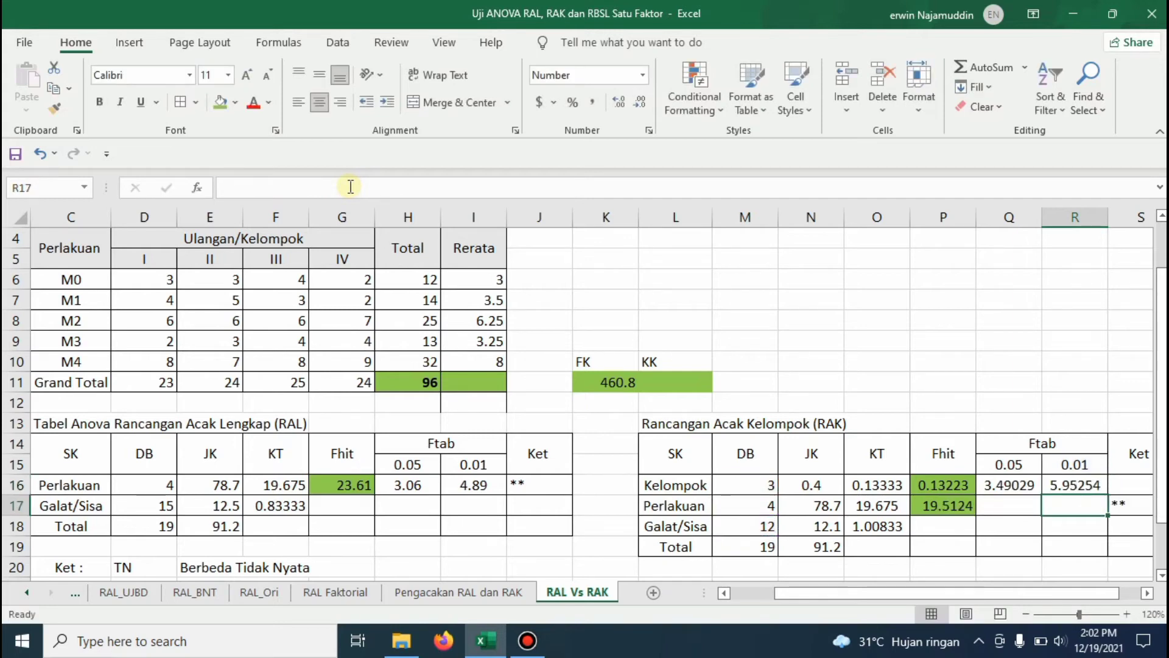
- Calculate the 0.05 Ftab of Perlakuan in Q17 with =FINV(Q15,M17,M18)
key("Left")
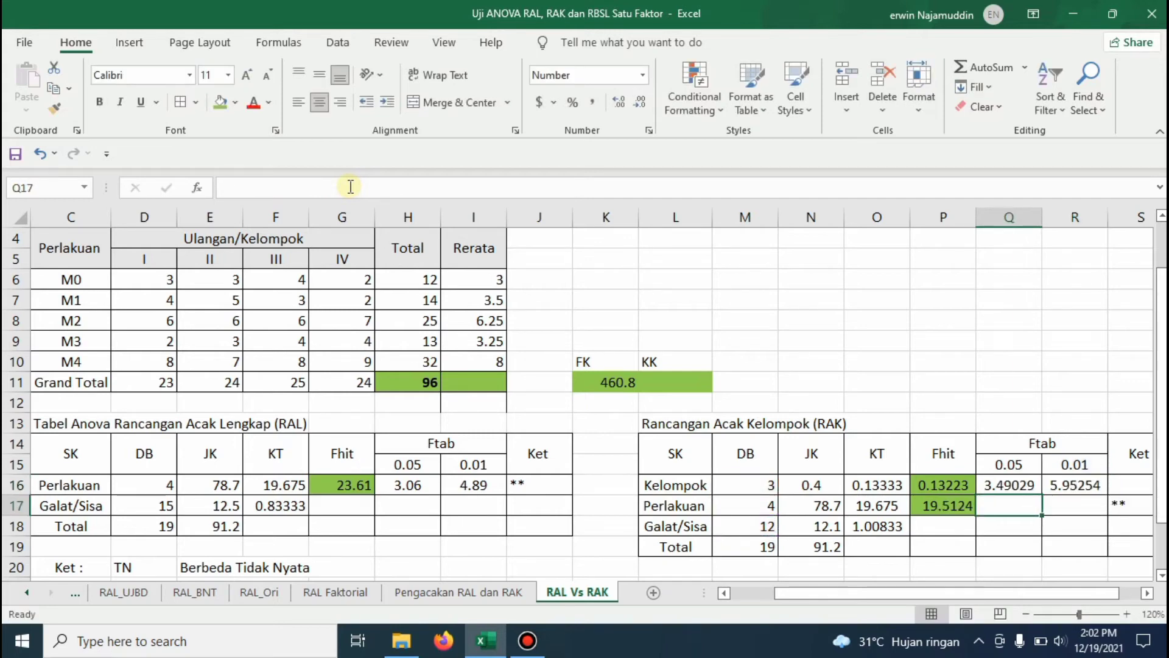
type("=")
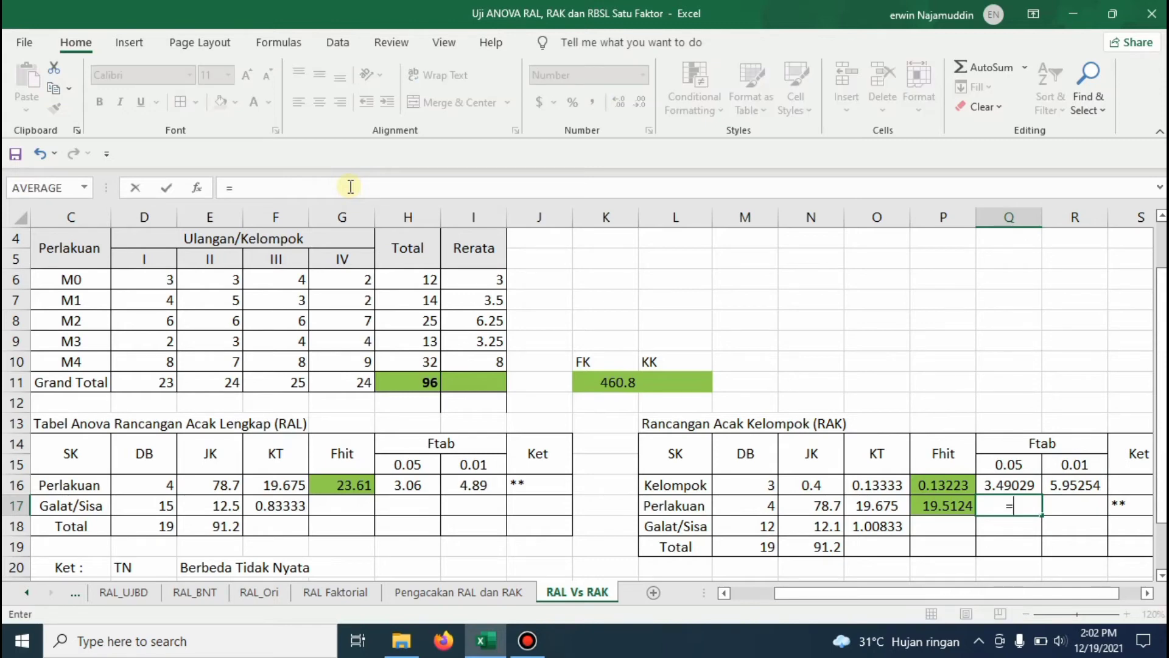
type("Finv(")
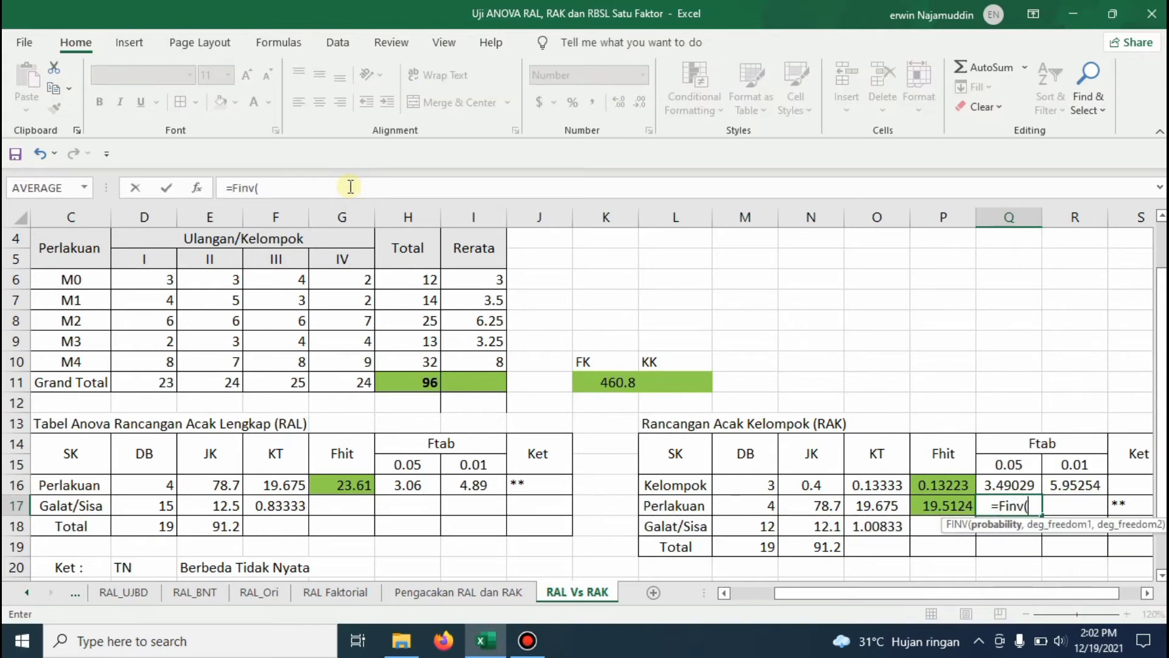
key("Up")
key("Up")
type(",")
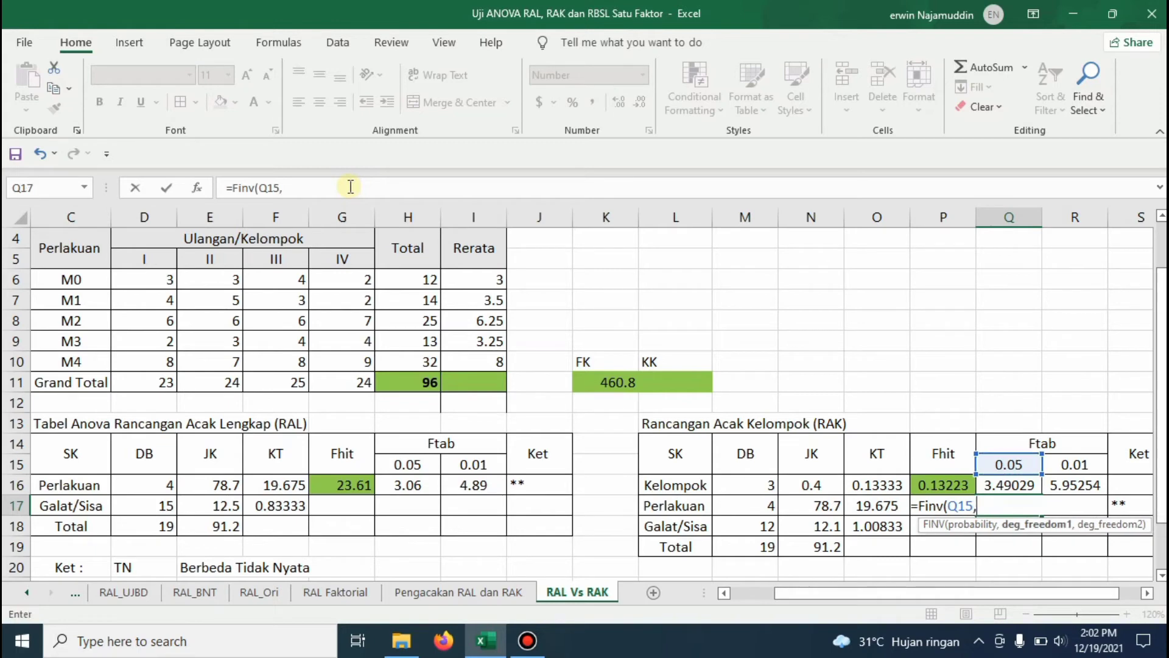
key("Left")
key("Left")
key("Left")
key("Left")
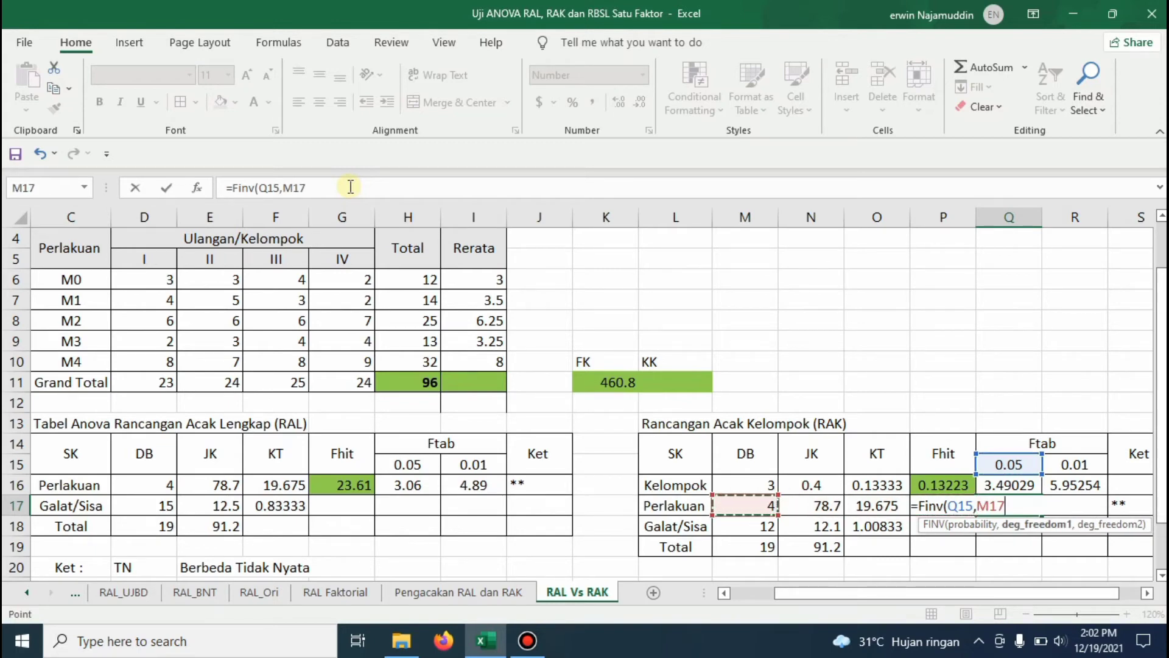
type(",")
key("Left")
key("Left")
key("Left")
key("Left")
key("Down")
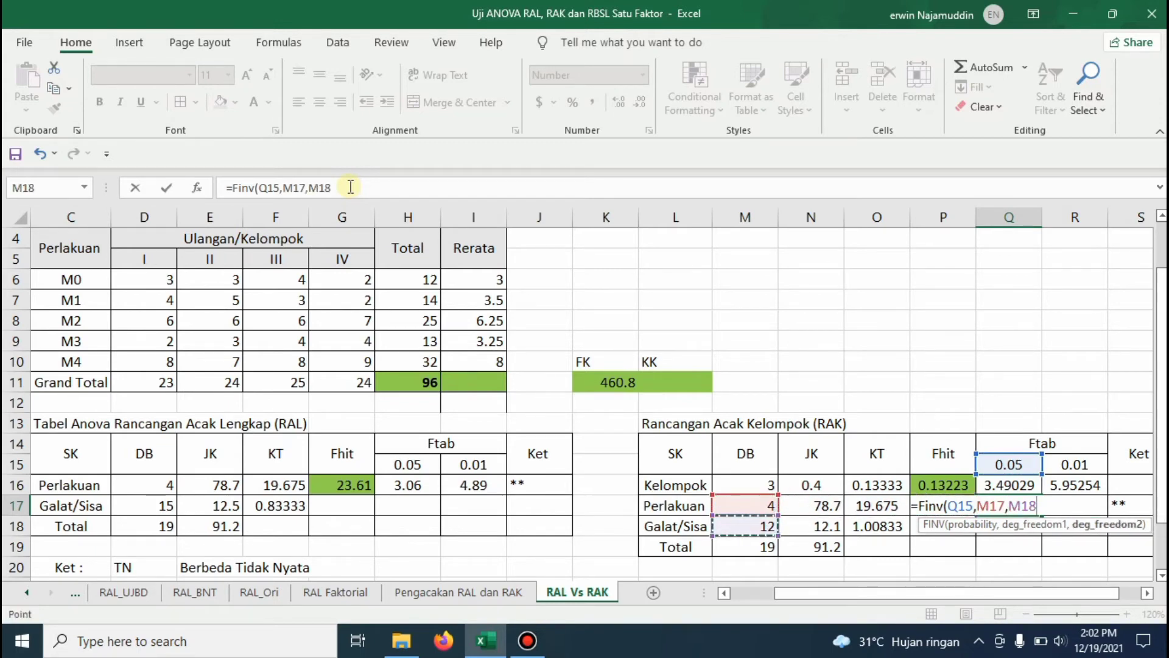
key("Return")
- Calculate the 0.01 Ftab of Perlakuan in R17 with =FINV(R15,M17,M18)
key("Right")
key("Up")
type("=Finv)")
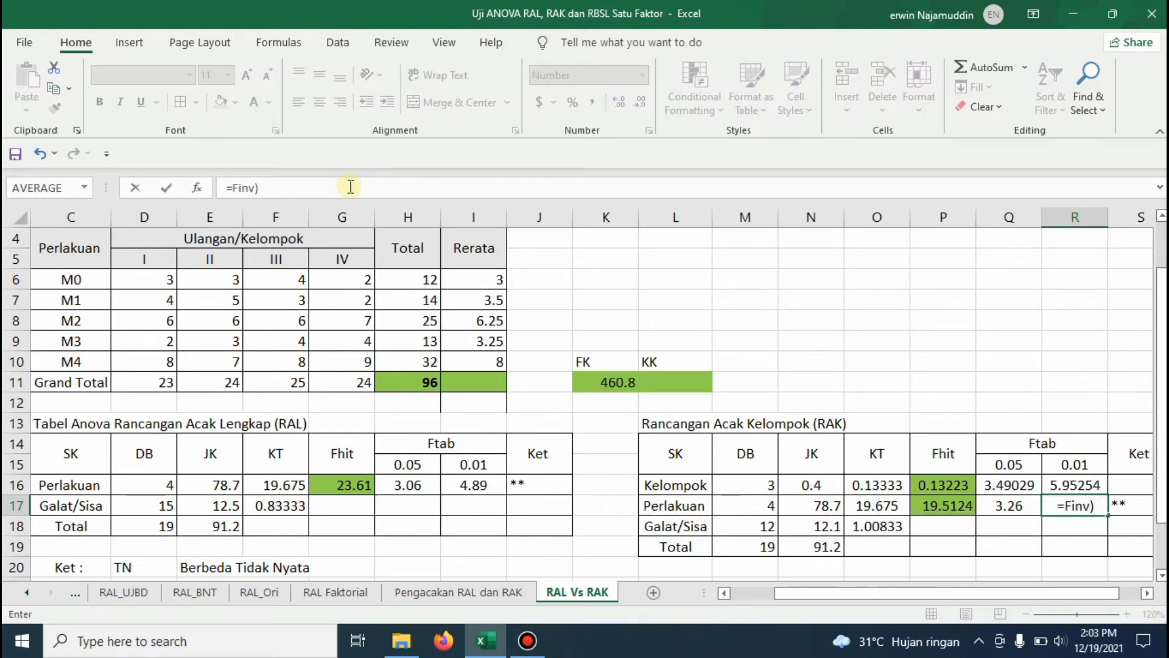
key("BackSpace")
type("(")
key("Up")
key("Up")
type(",")
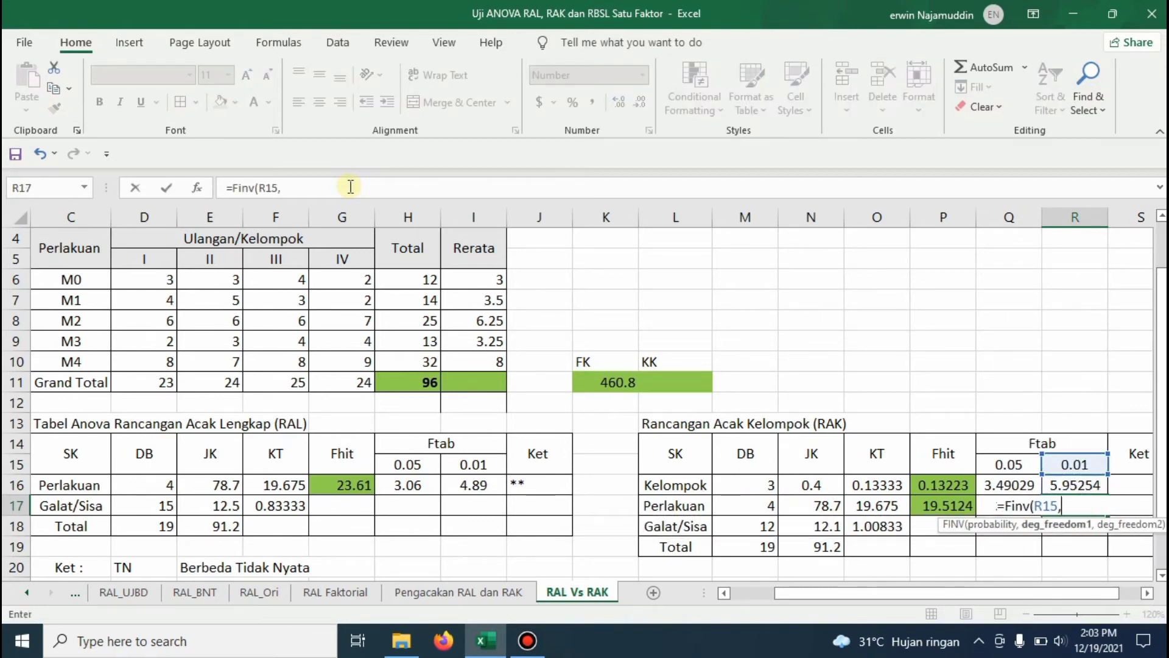
key("Left")
key("Left")
key("Left")
key("Left")
key("Left")
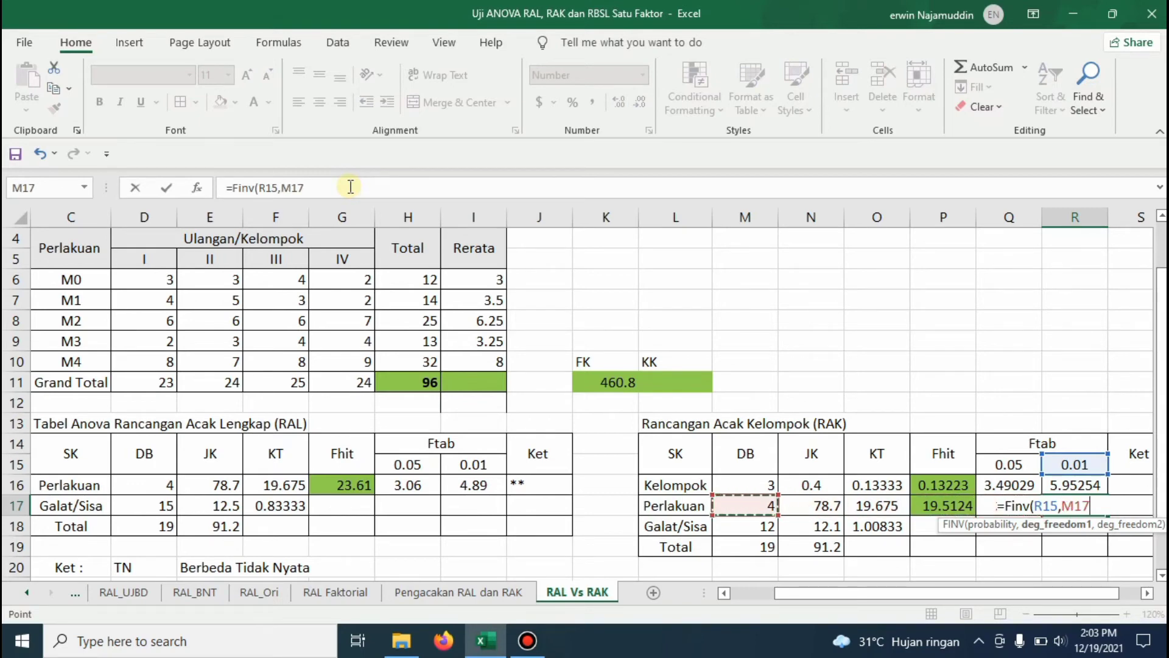
type(",")
key("Left")
key("Left")
key("Left")
key("Left")
key("Left")
key("Down")
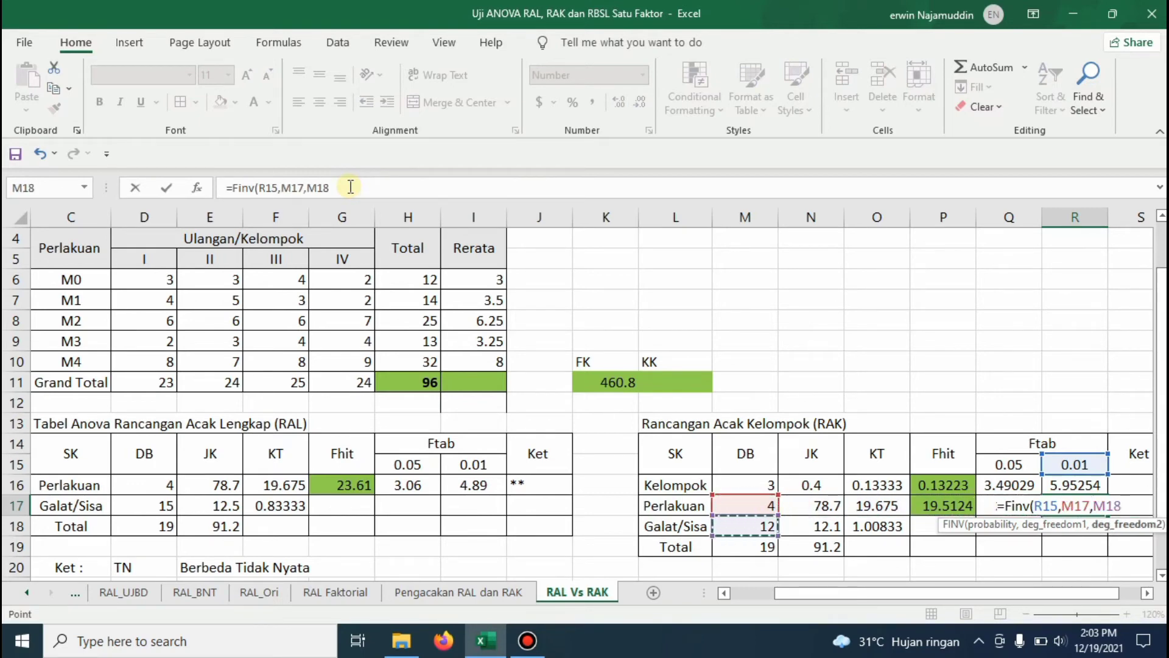
key("Return")
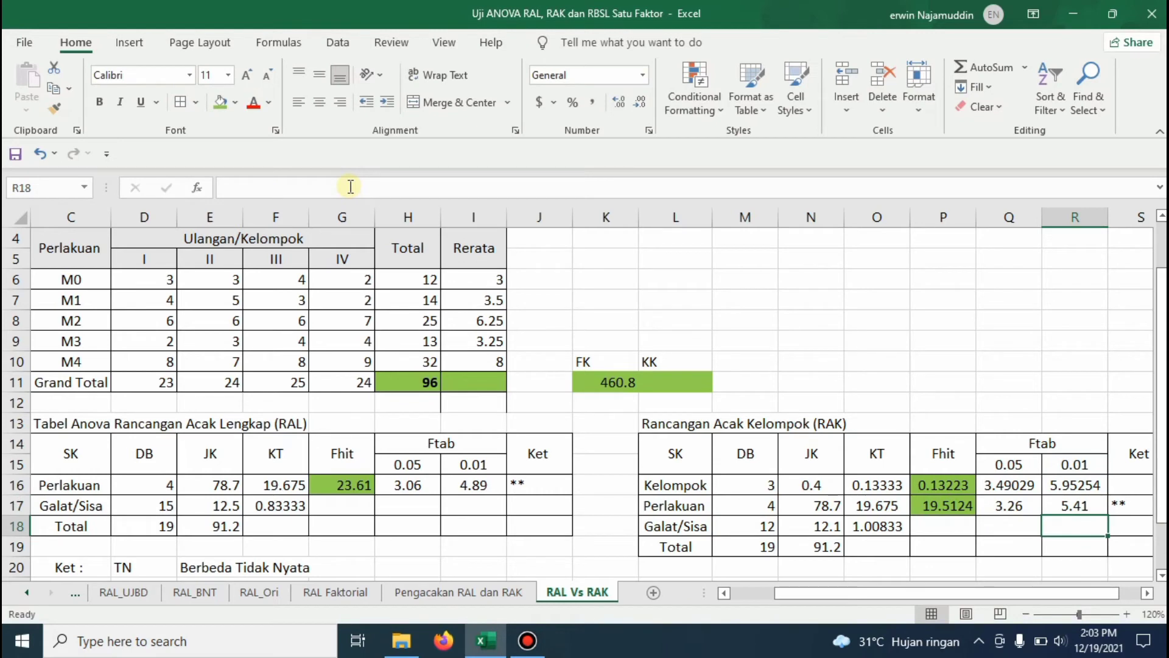
- Mark Kelompok with ** in the RAK Ket cell S16 and left-align the Ket cells S16:S17
left_click(1016, 506)
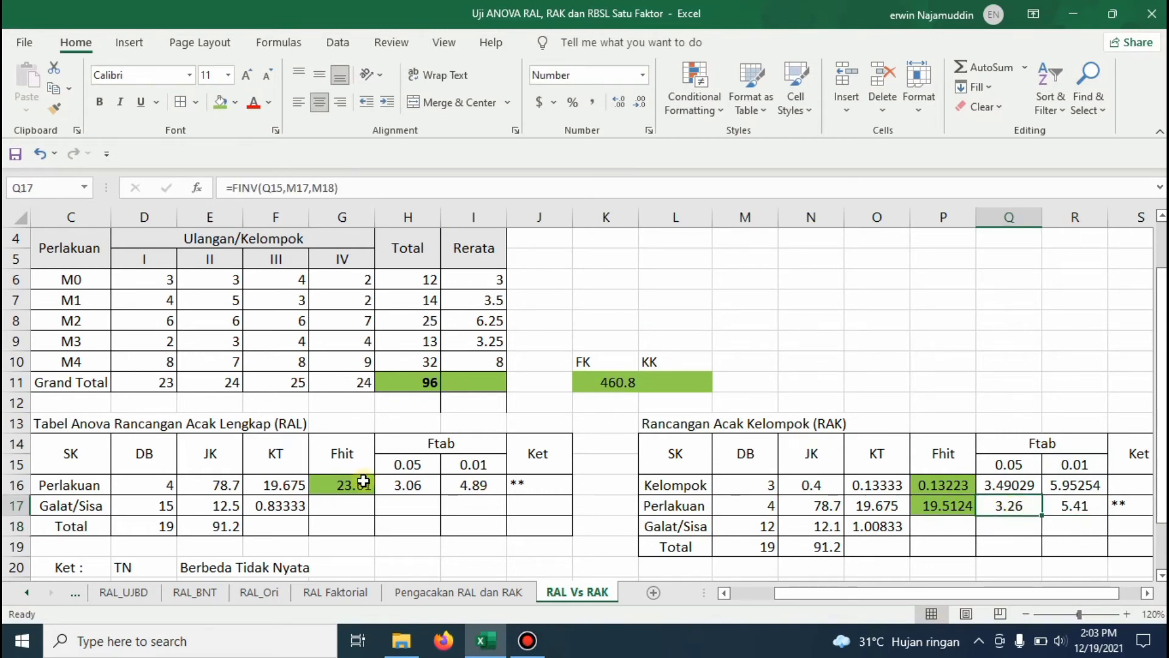
left_click(287, 503)
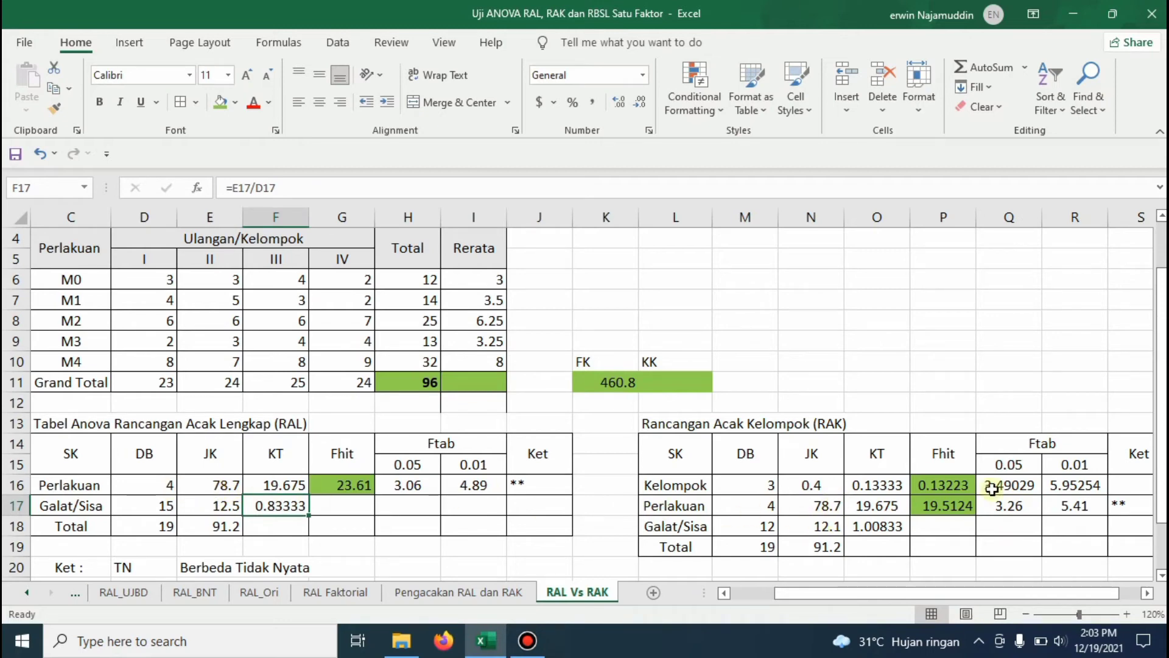
left_click(1063, 505)
left_click(1134, 480)
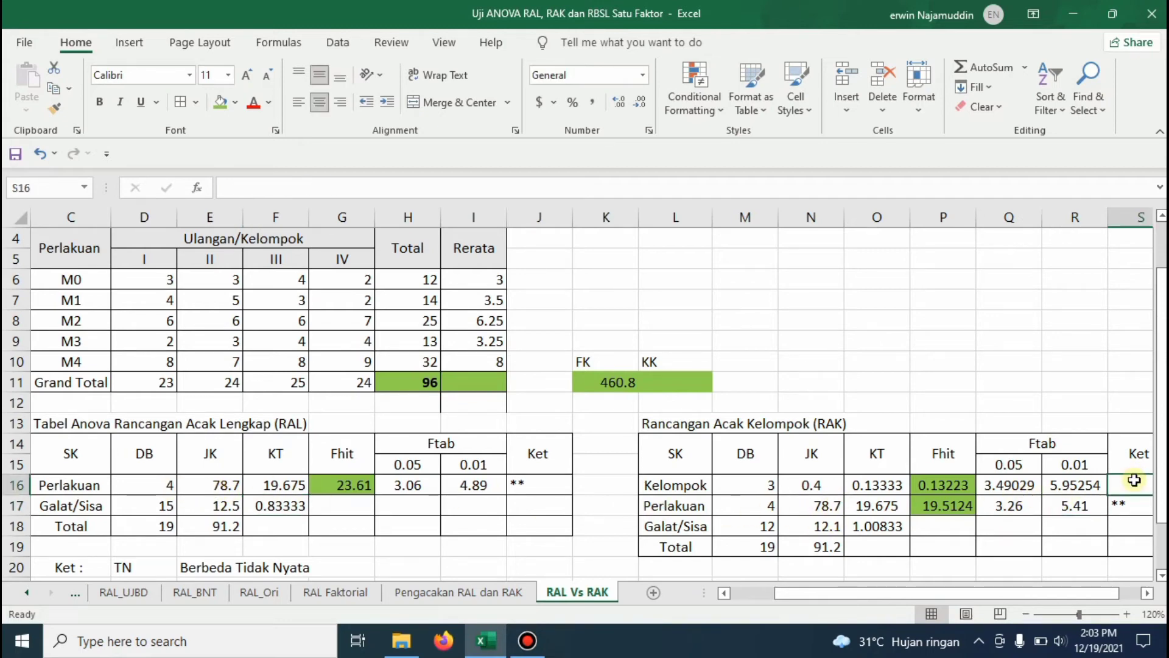
type("**")
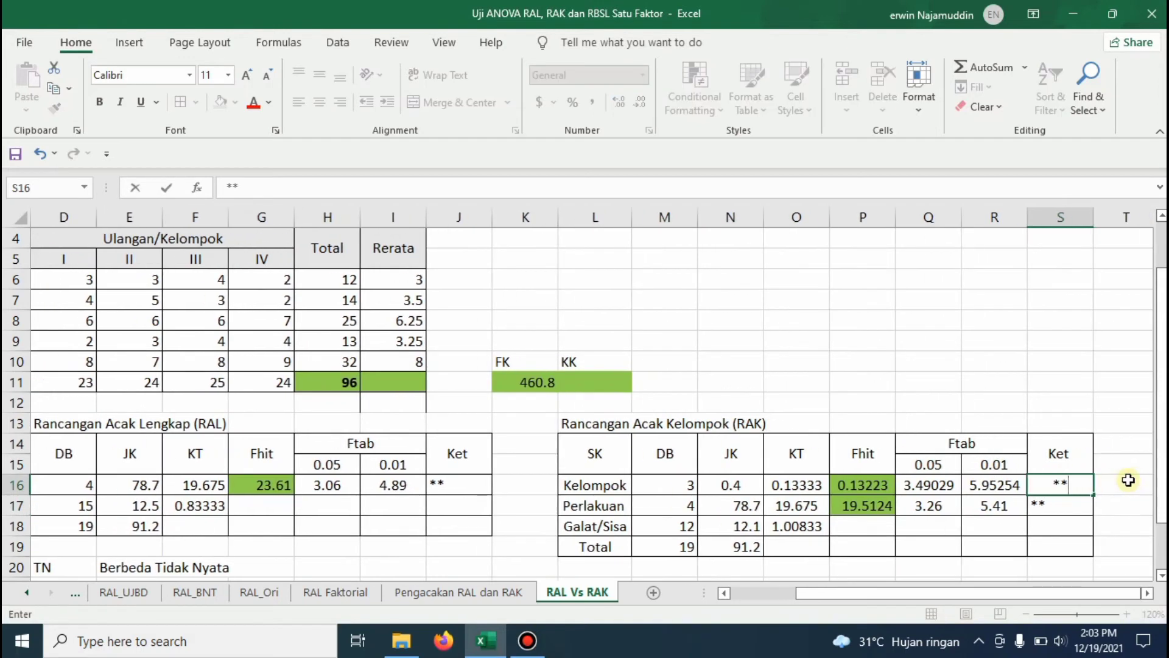
left_click(1048, 526)
left_click_drag(1059, 483, 1054, 504)
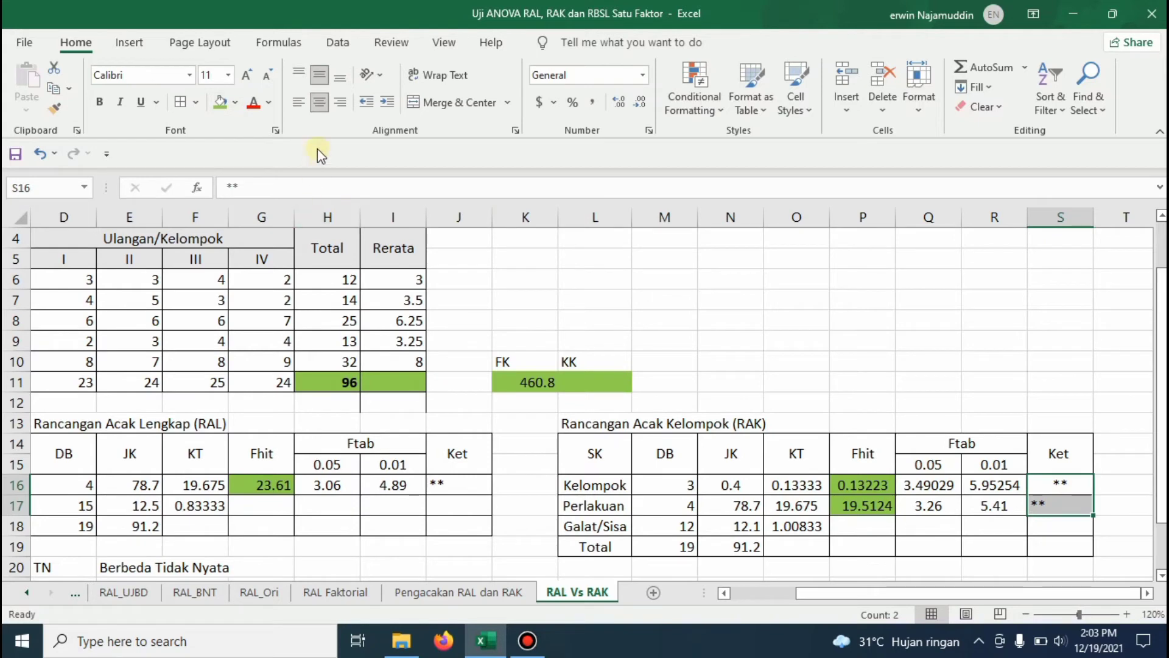
left_click(298, 105)
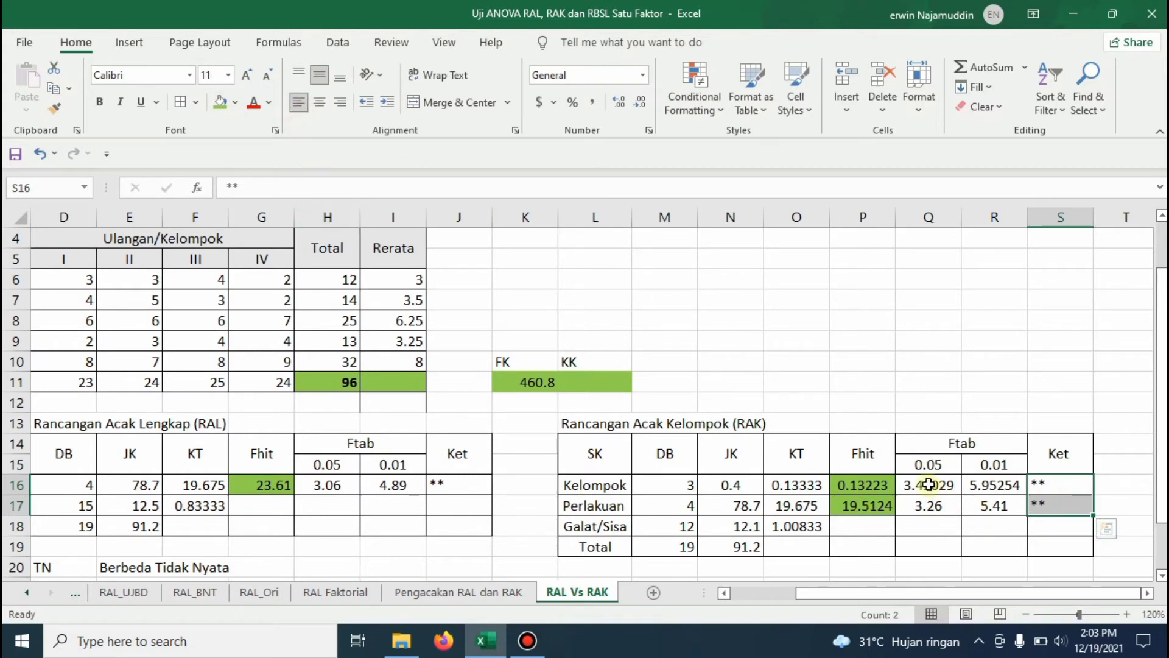
- Format the Kelompok Ftab values in Q16:R16 to two decimal places
left_click_drag(928, 485, 981, 484)
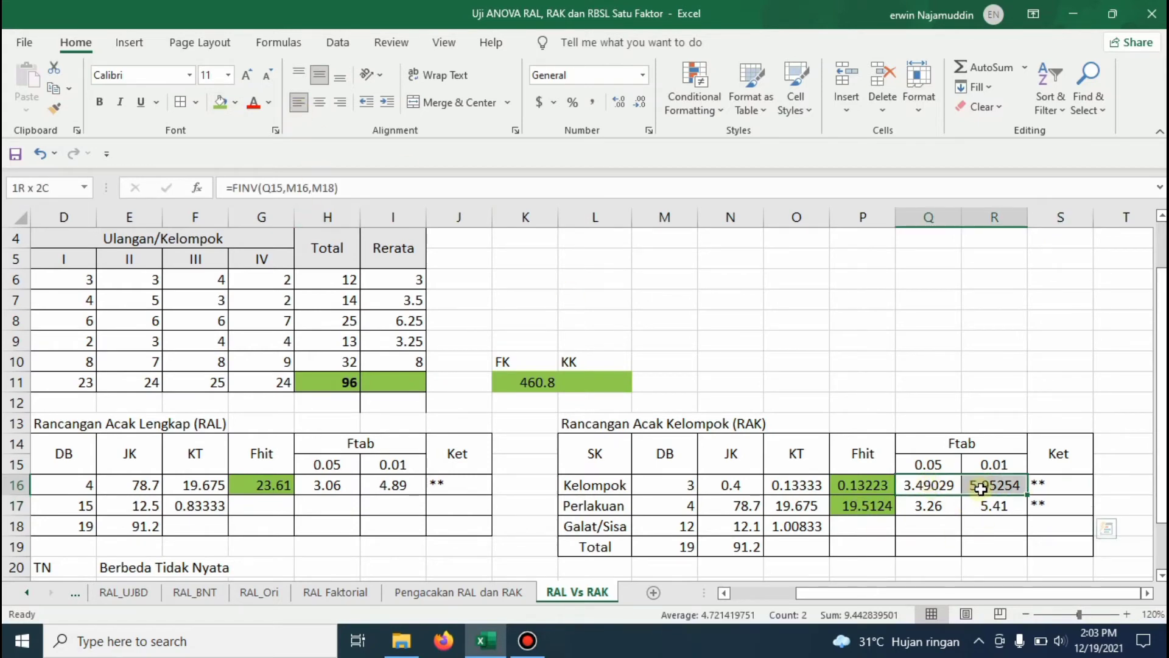
left_click(618, 103)
left_click(639, 103)
left_click(639, 103)
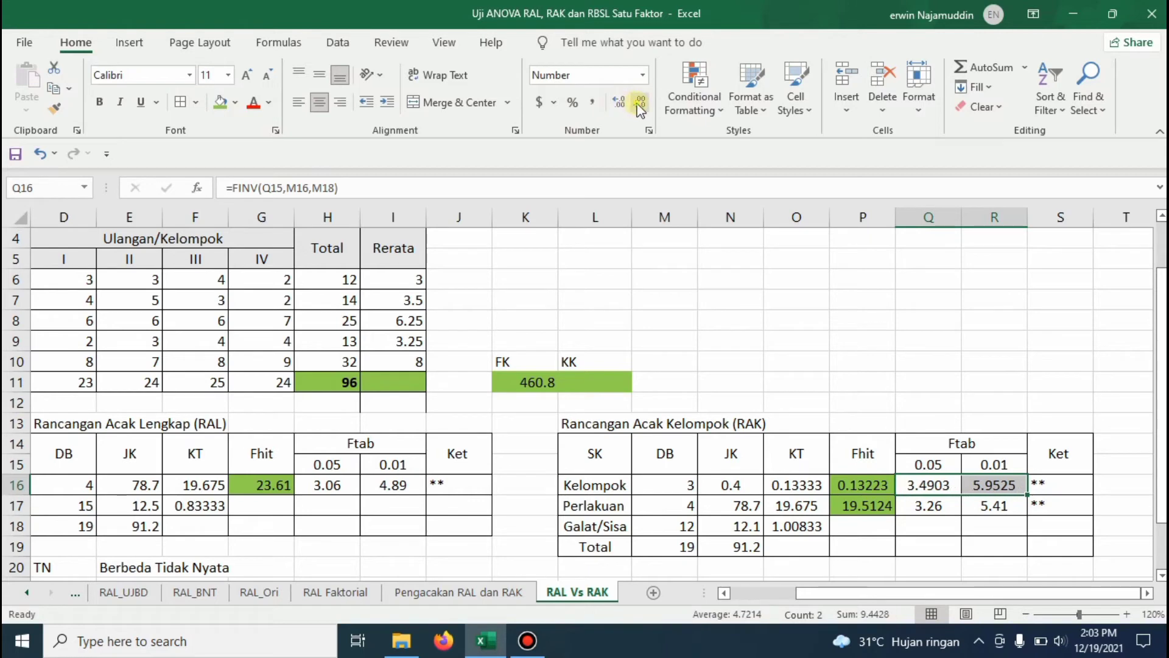
left_click(639, 103)
left_click(639, 103)
- Compare the sources of variation in the SK columns of the RAL and RAK tables
left_click_drag(1034, 588, 999, 594)
left_click_drag(1162, 390, 1162, 476)
left_click(503, 465)
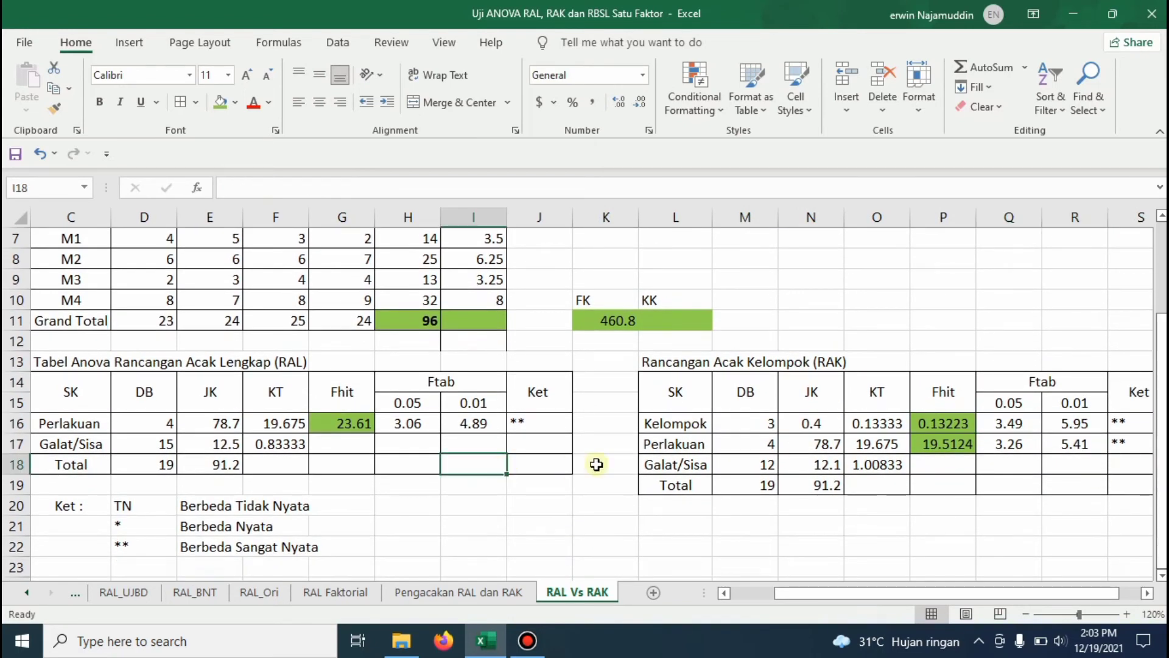
left_click(781, 467)
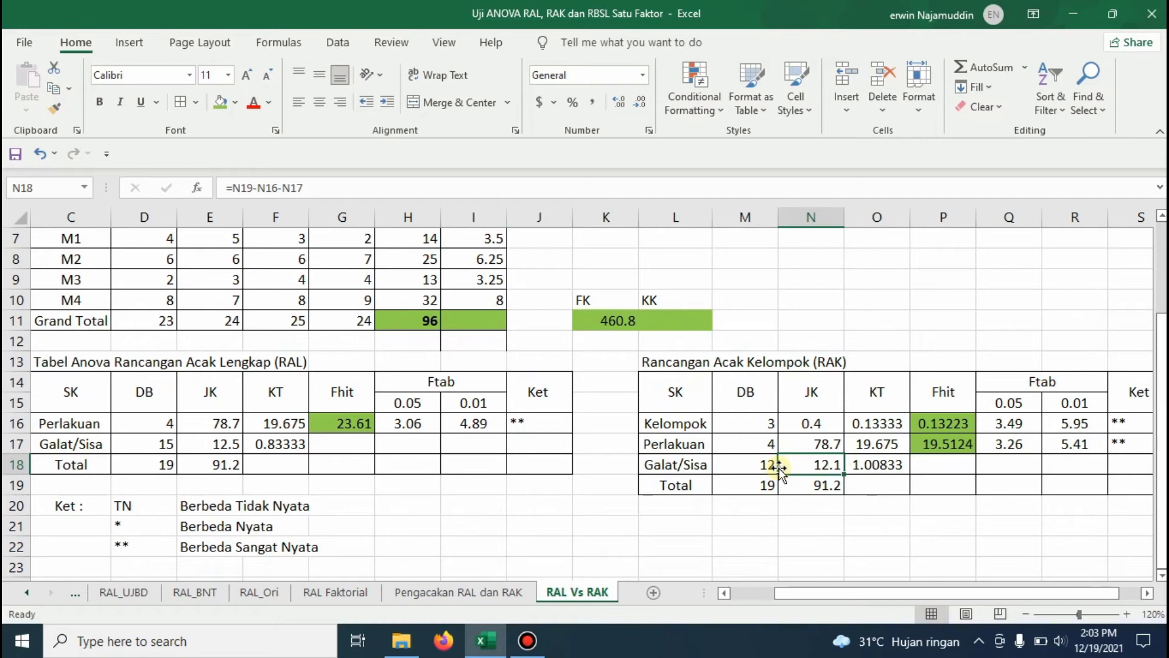
left_click(800, 519)
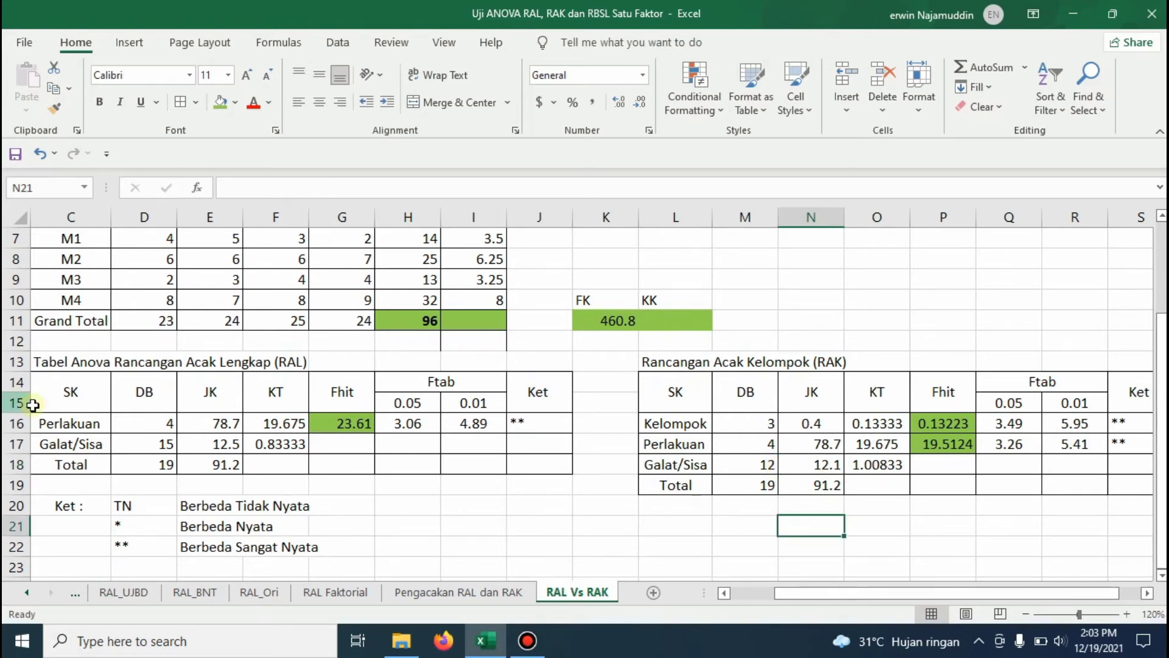
left_click_drag(48, 407, 57, 461)
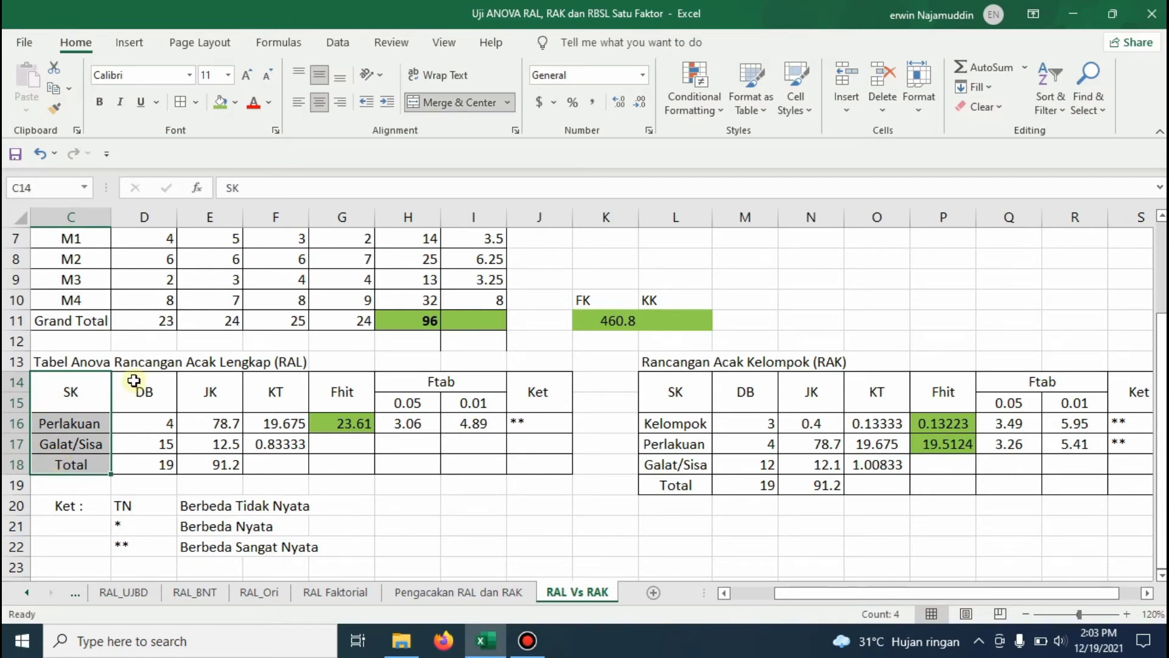
left_click(653, 528)
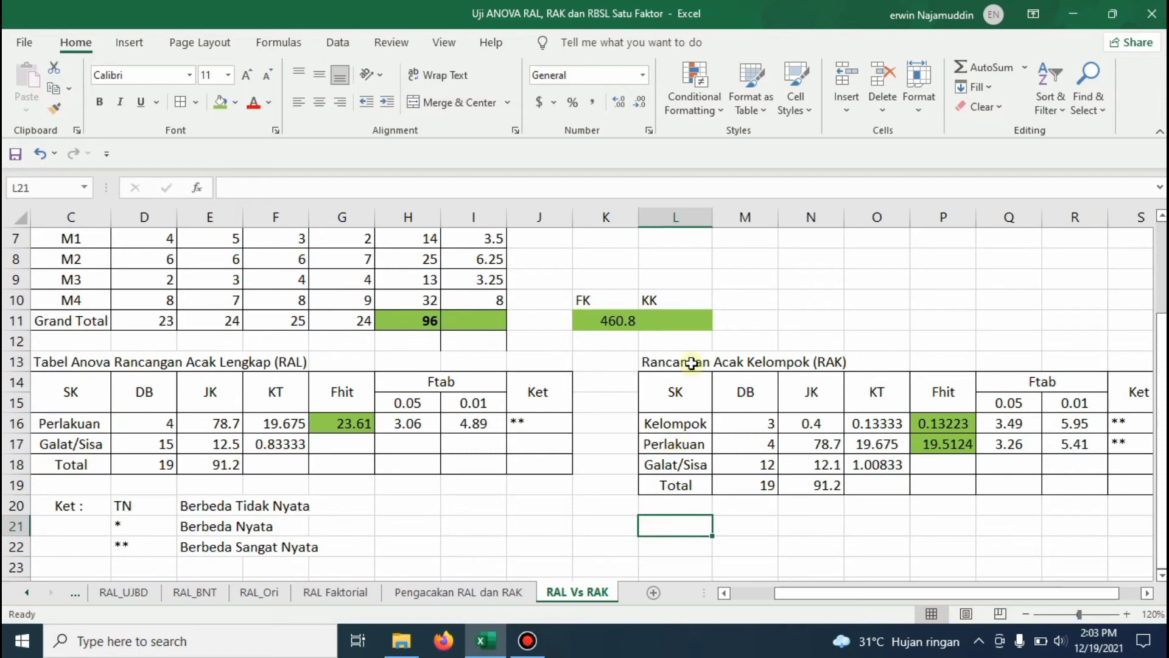
left_click_drag(684, 386, 678, 485)
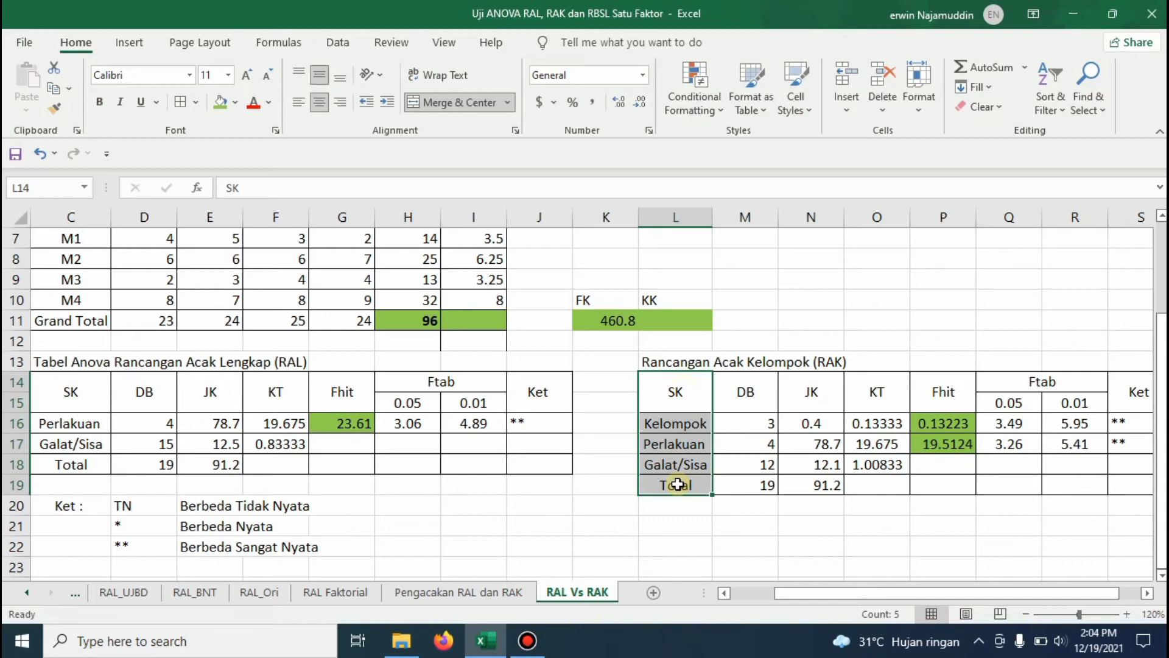
left_click(678, 484)
- Highlight the Kelompok label in L16 of the RAK table with a yellow fill
left_click(677, 422)
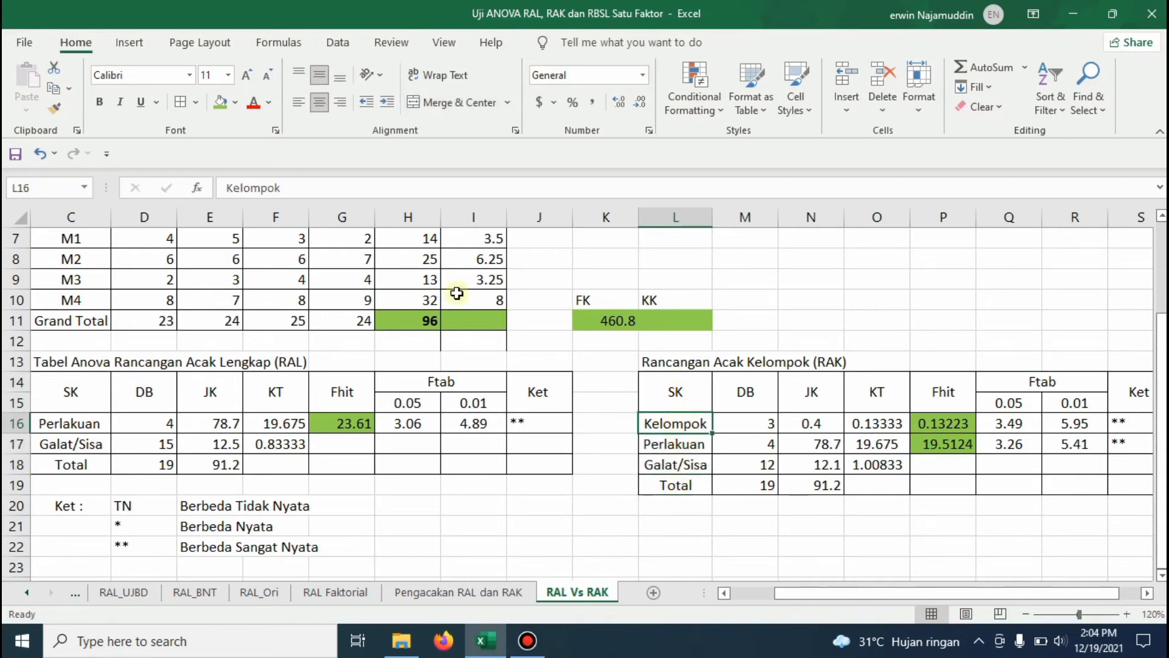
left_click(235, 102)
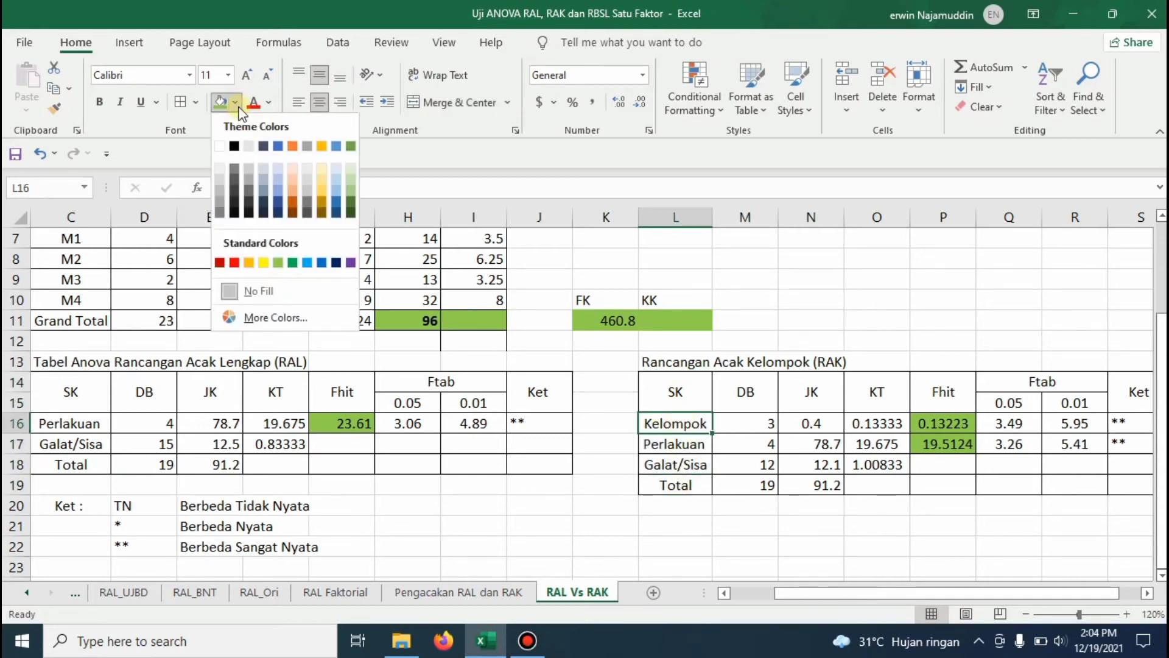
left_click(263, 262)
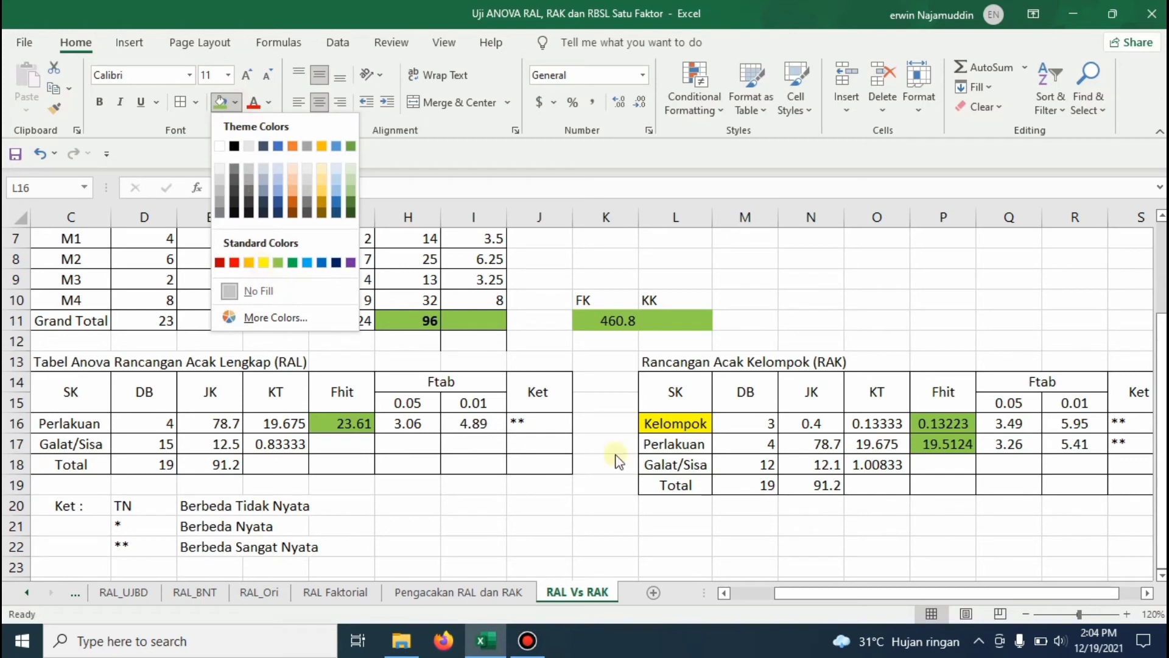
left_click(264, 262)
left_click(746, 503)
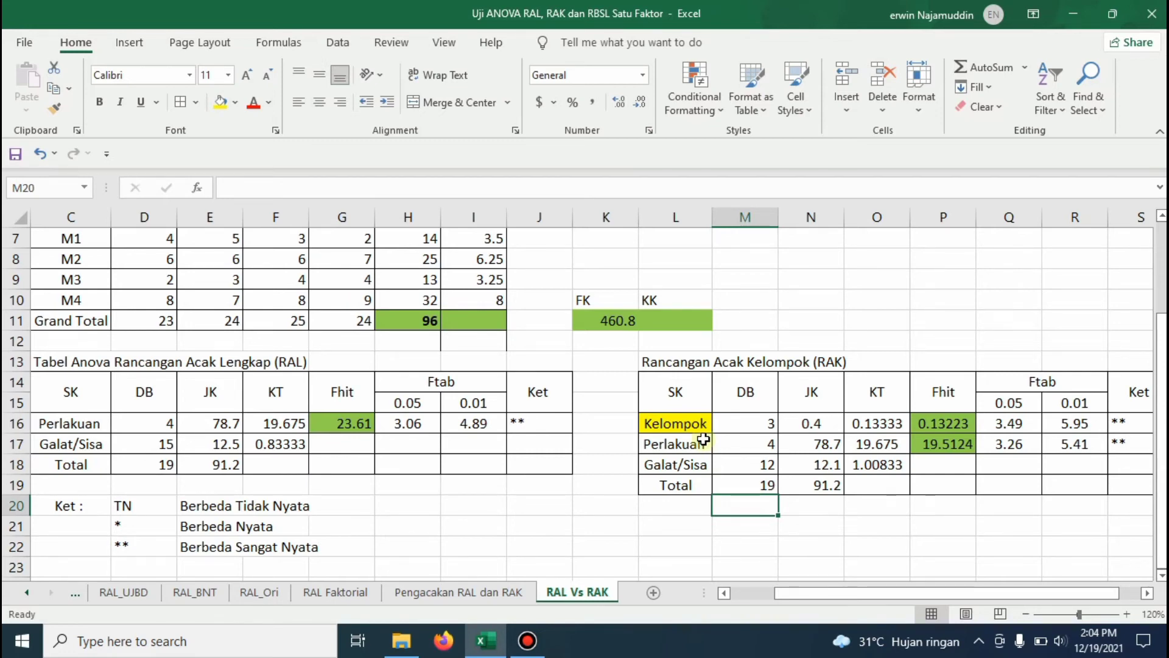
- Compare the Total and Perlakuan DB of both tables and fill the Galat/Sisa DB cells D17 and M18 yellow
left_click(755, 487)
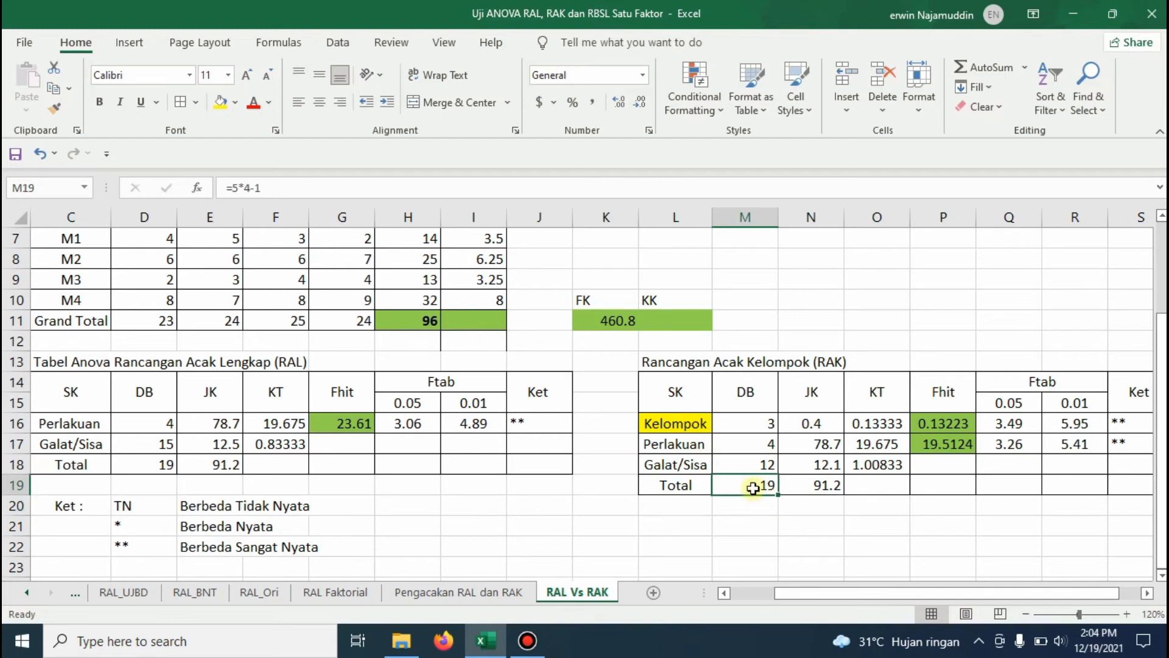
left_click(142, 469)
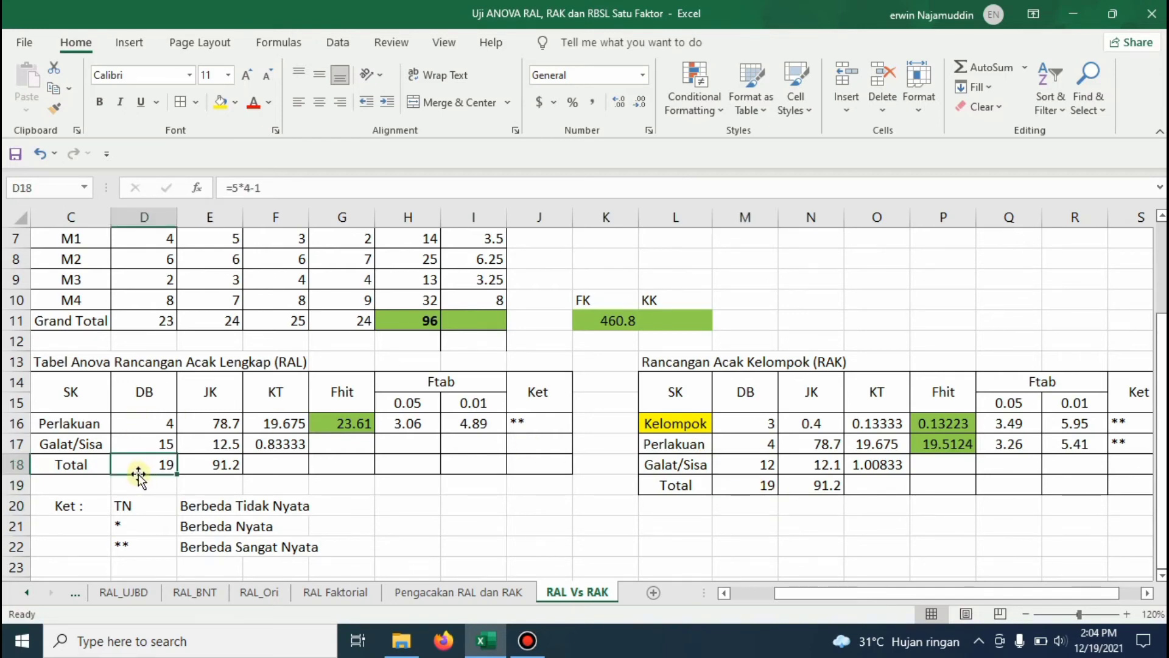
left_click(757, 486)
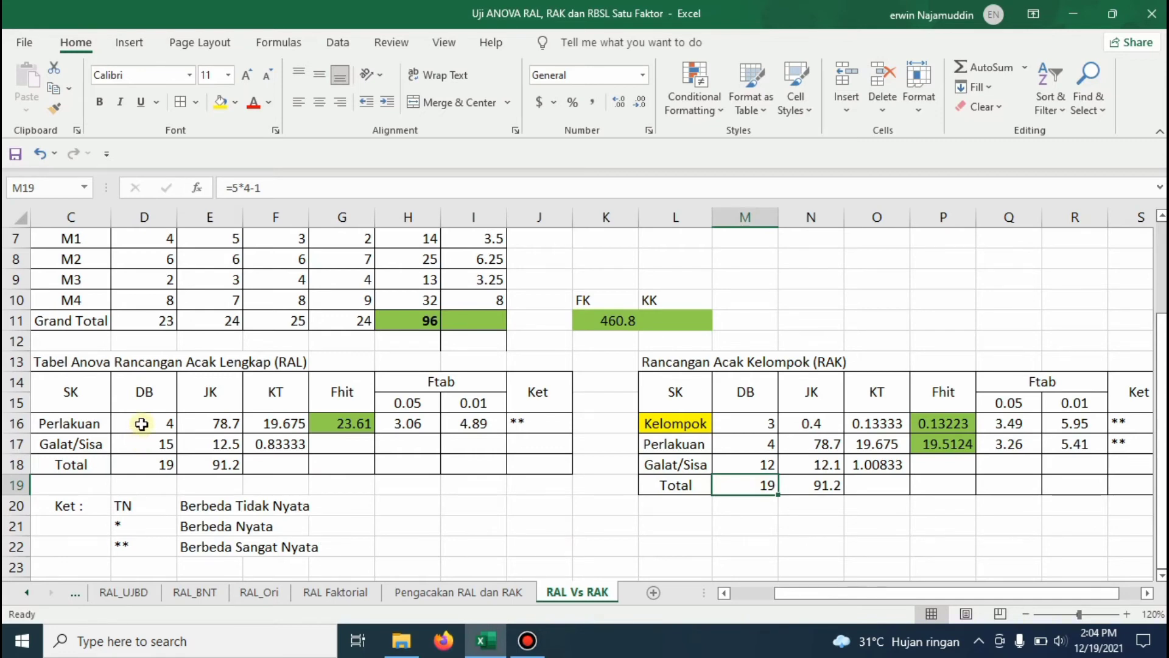
left_click(142, 425)
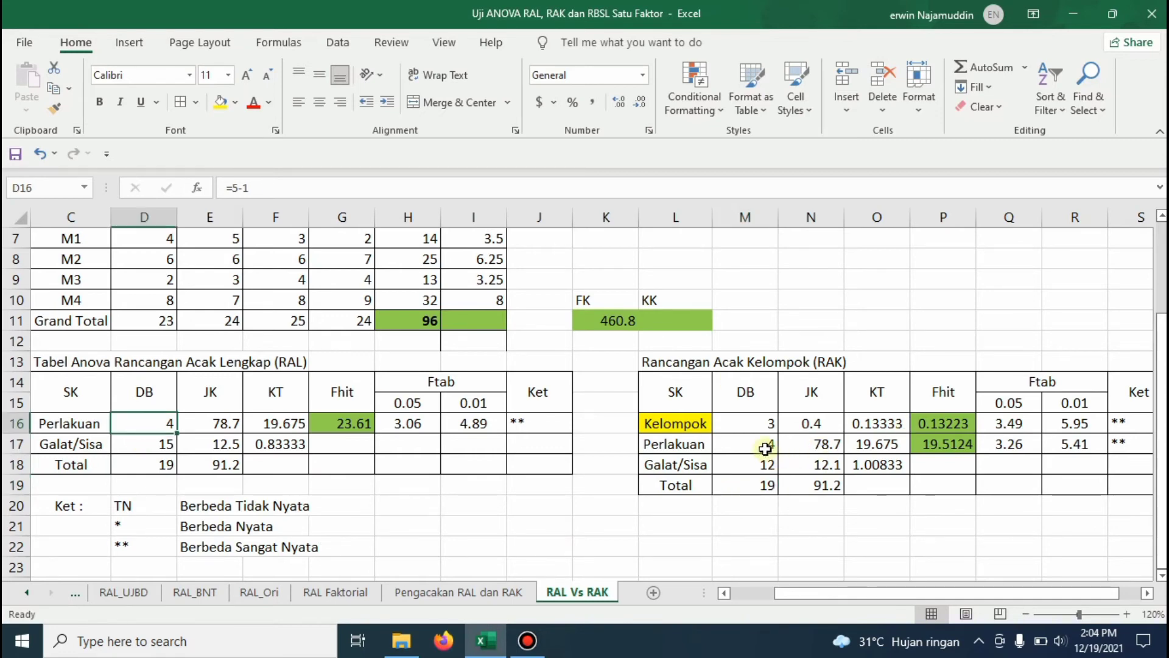
left_click(763, 445)
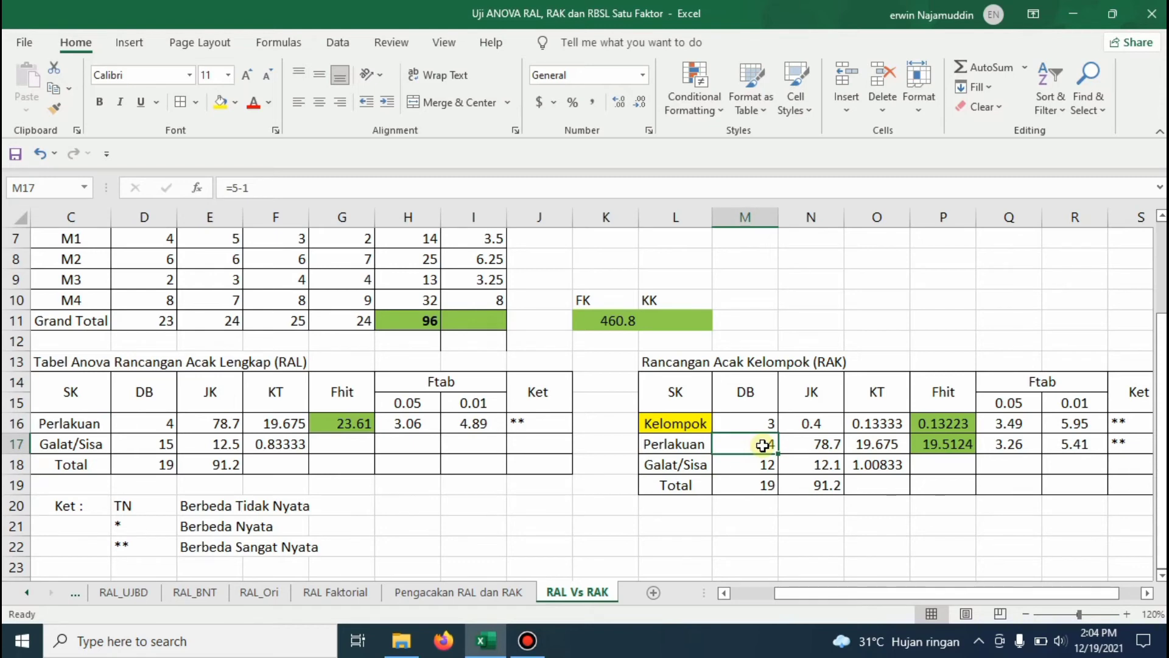
left_click(167, 446)
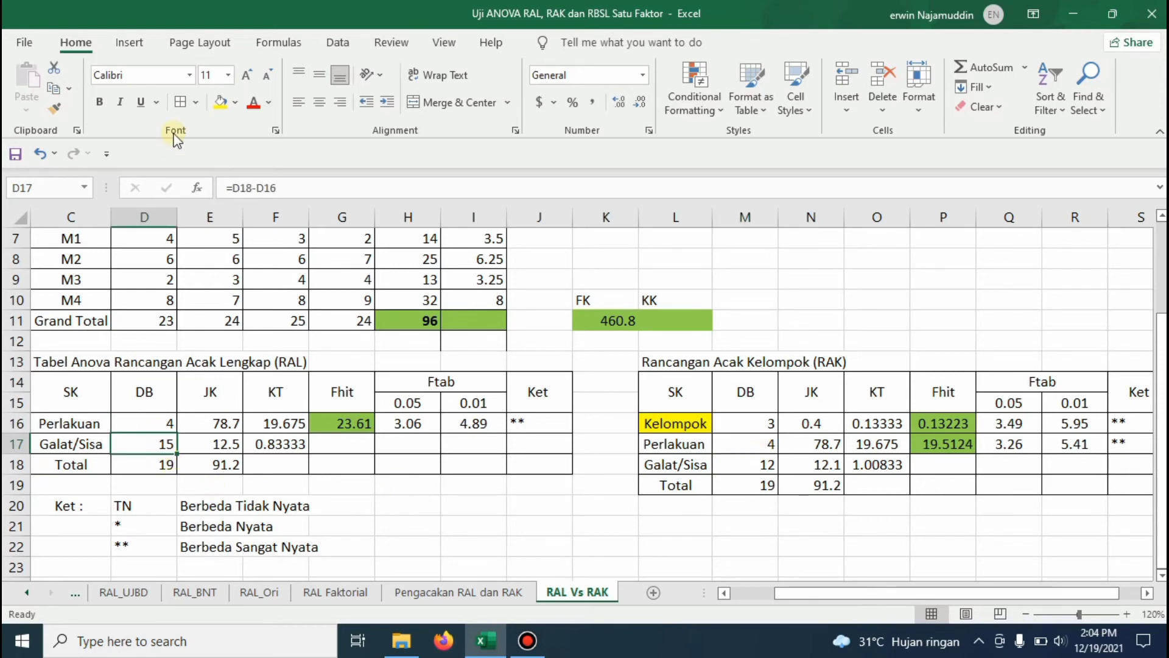
left_click(220, 104)
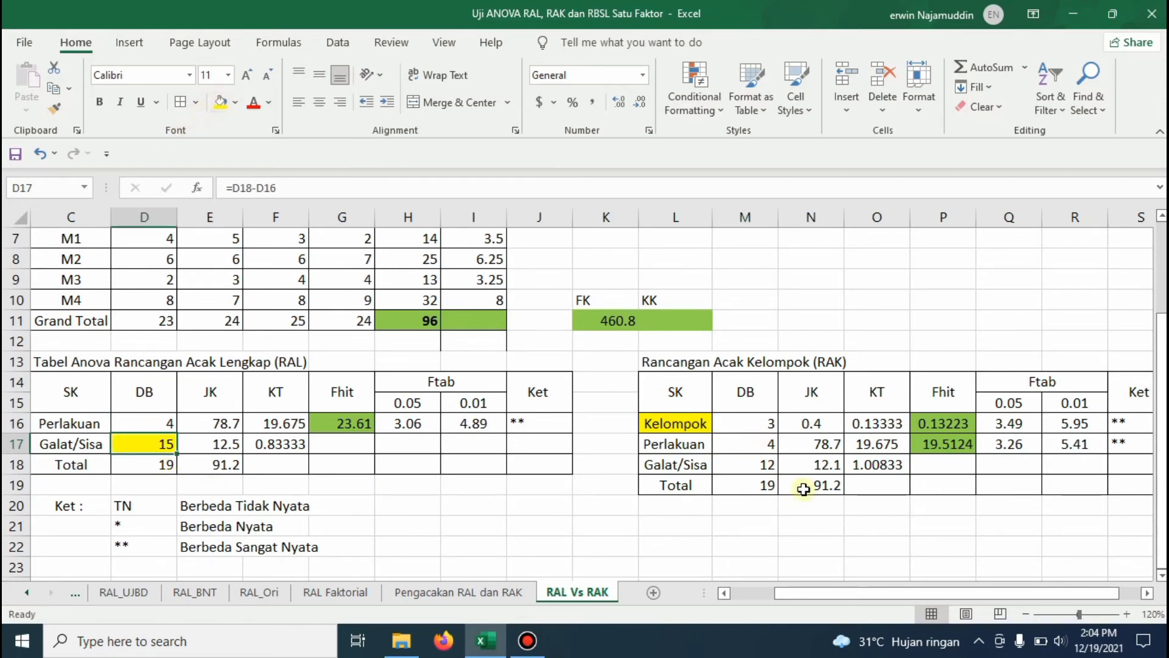
left_click(745, 461)
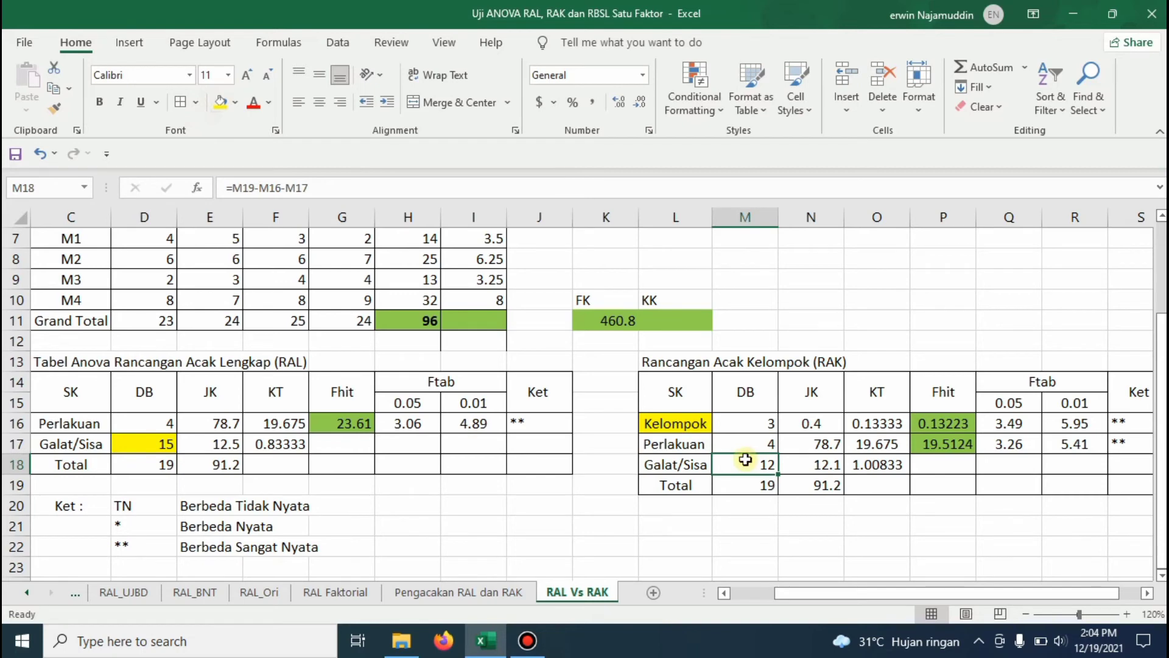
left_click(216, 104)
left_click(798, 508)
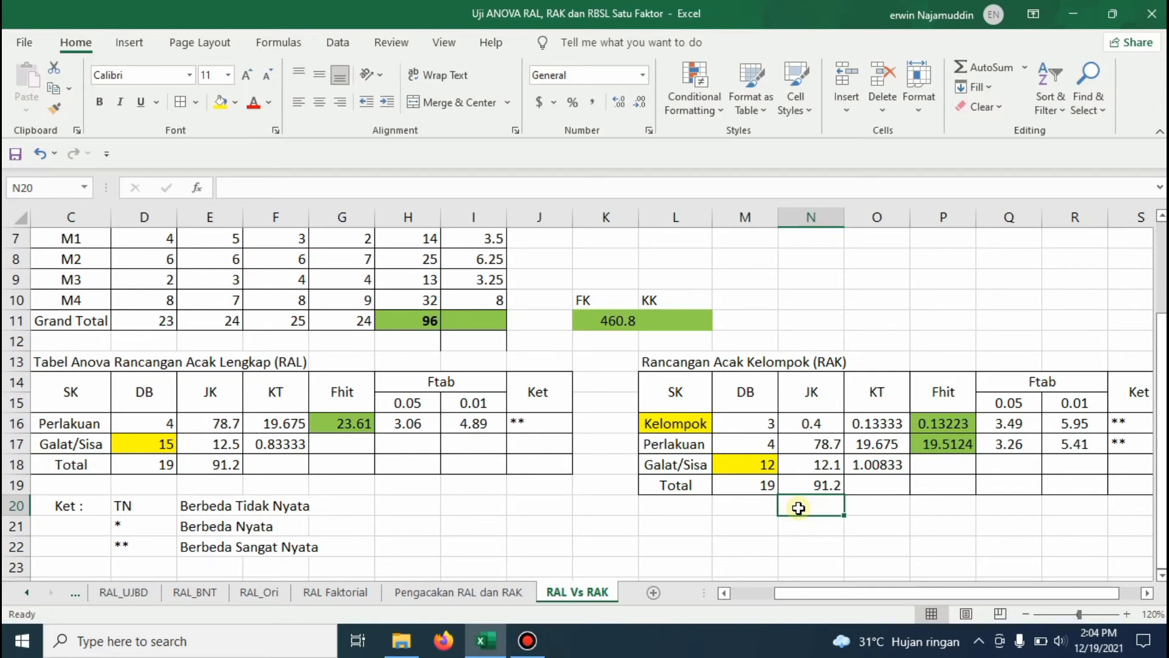
- Highlight the Kelompok DB cell M16 in the RAK table with a light orange fill
left_click(761, 425)
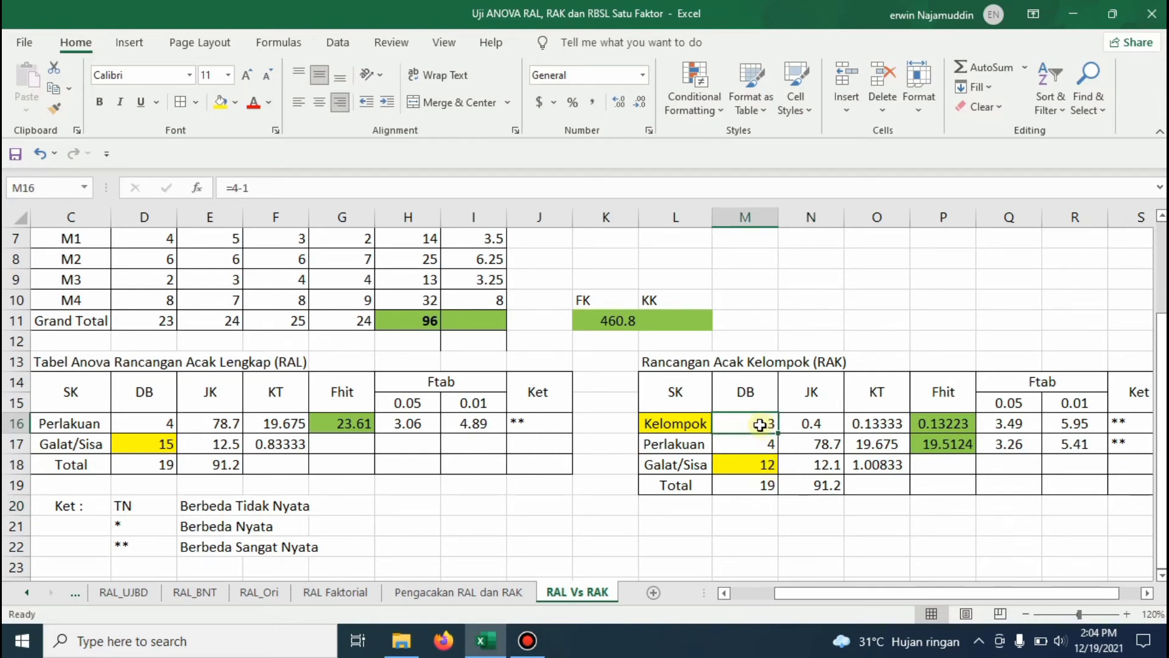
left_click(220, 103)
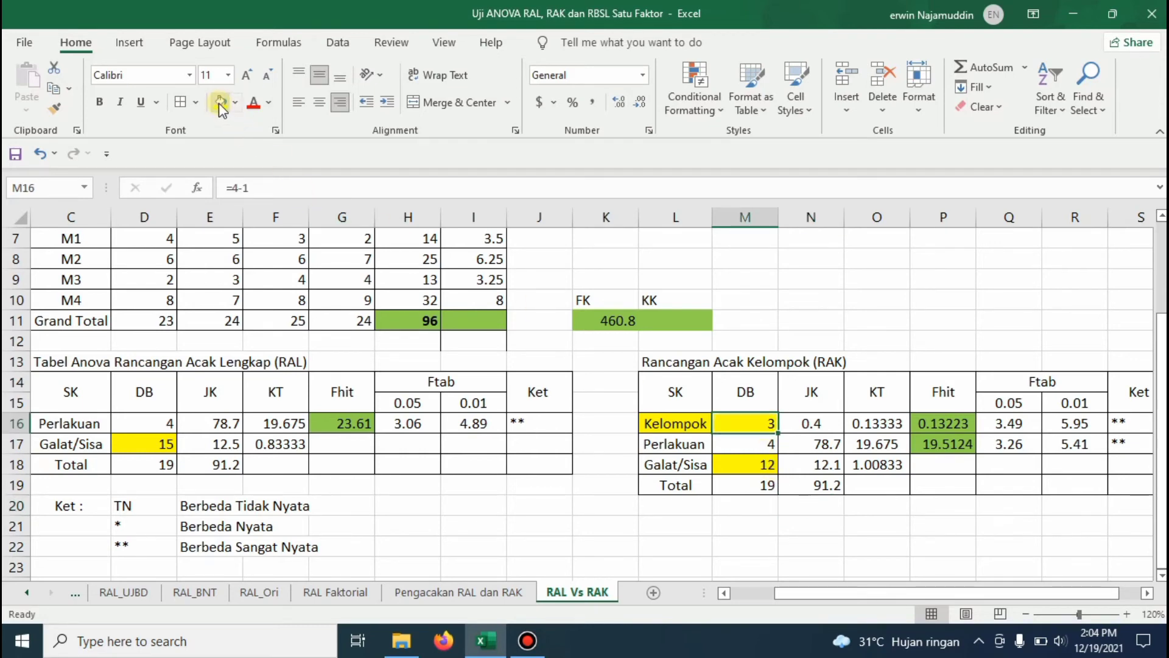
left_click(236, 104)
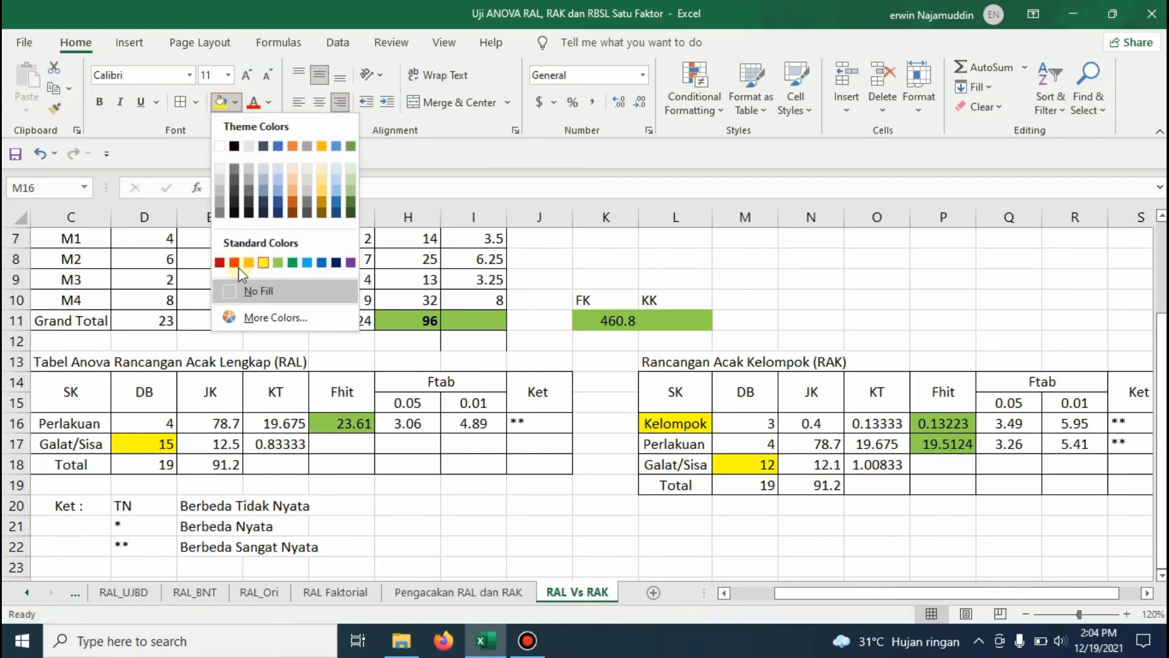
left_click(234, 262)
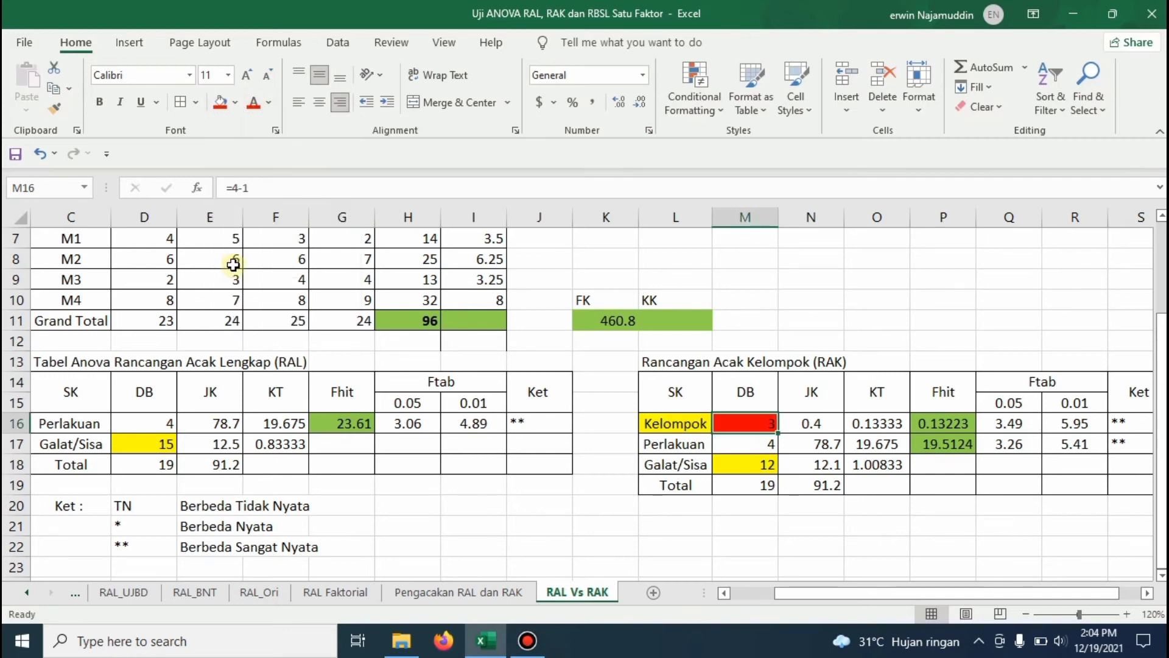
left_click(237, 102)
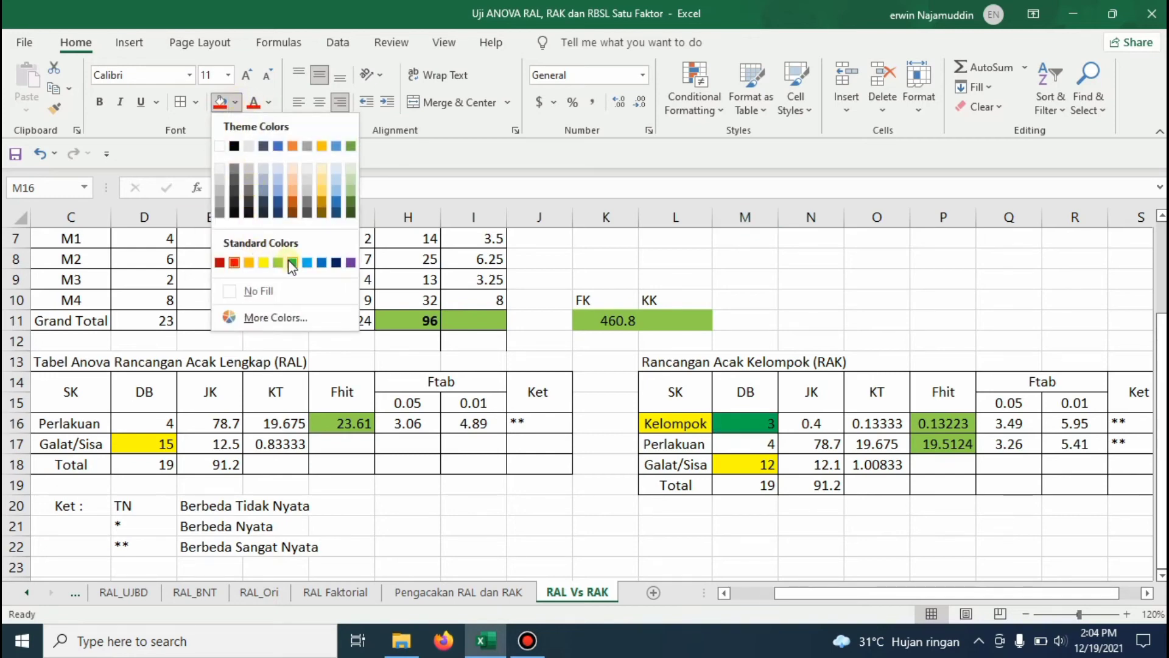
left_click(322, 189)
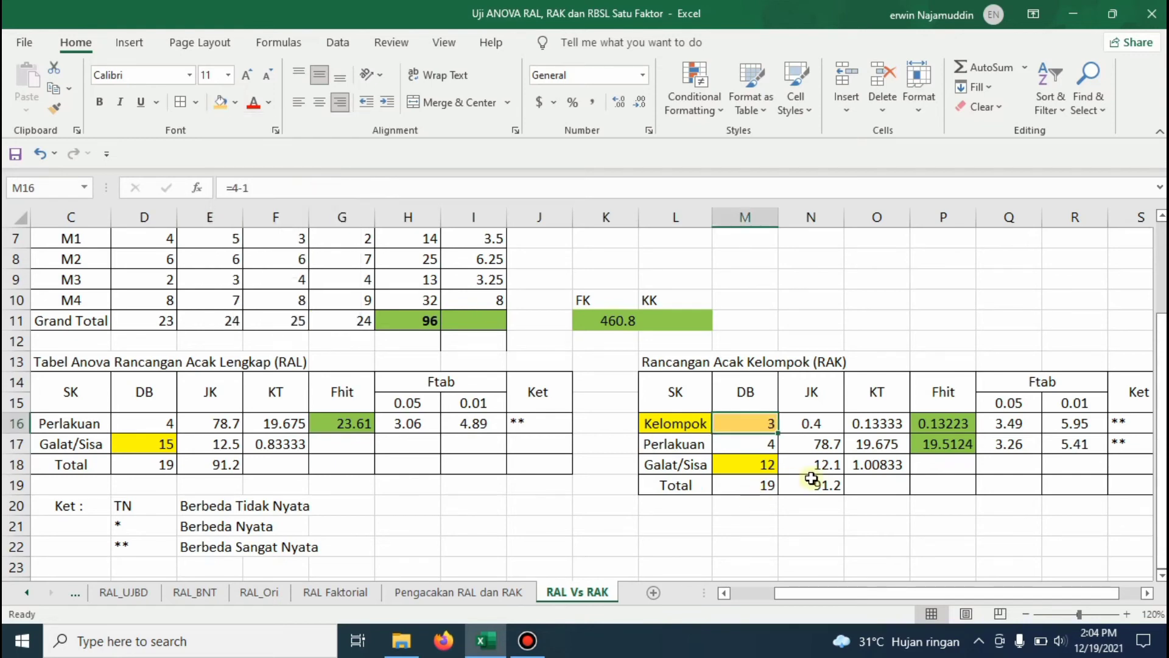
left_click(764, 521)
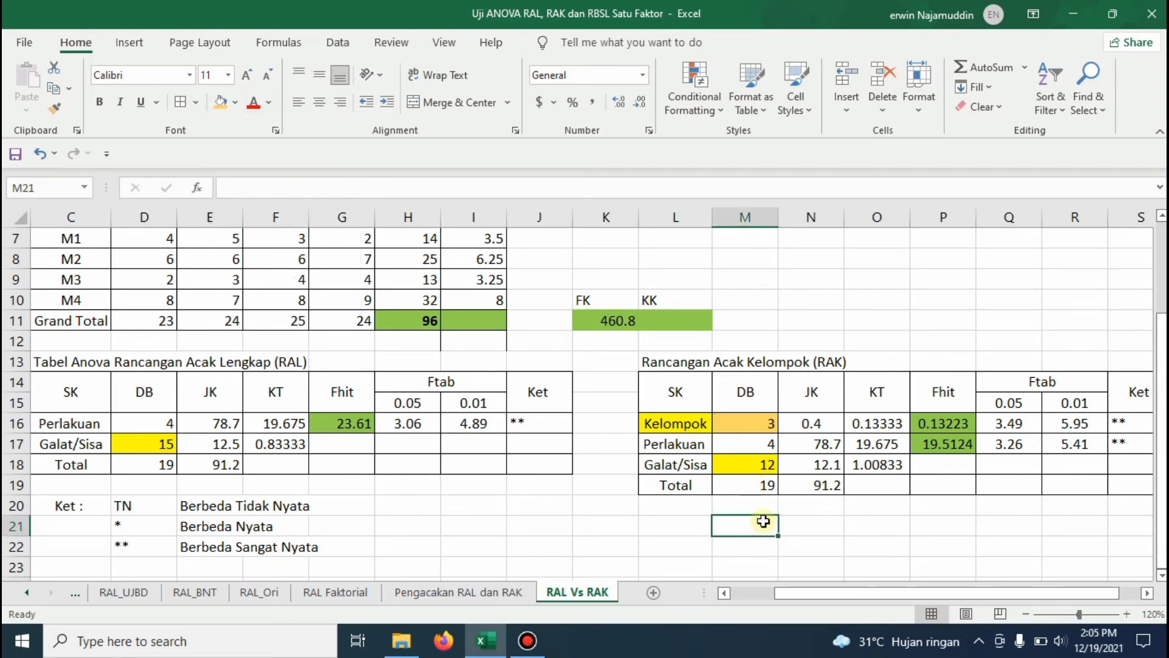
left_click(760, 470)
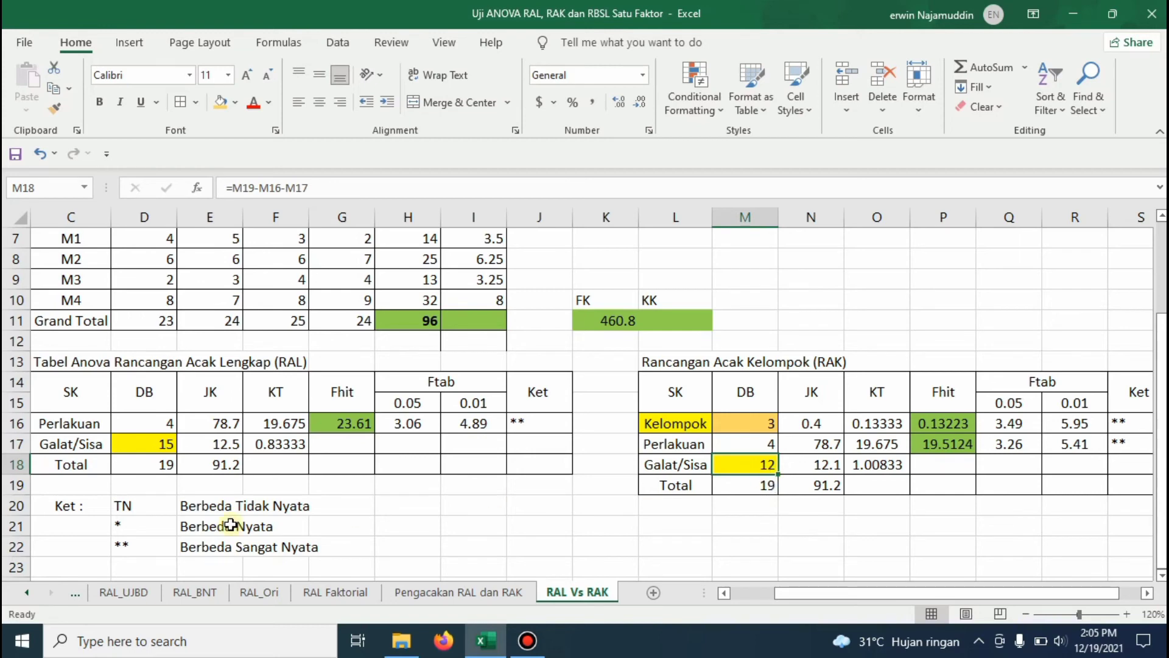
- Compare the Total and Perlakuan JK values between the RAL and RAK tables
left_click(219, 459)
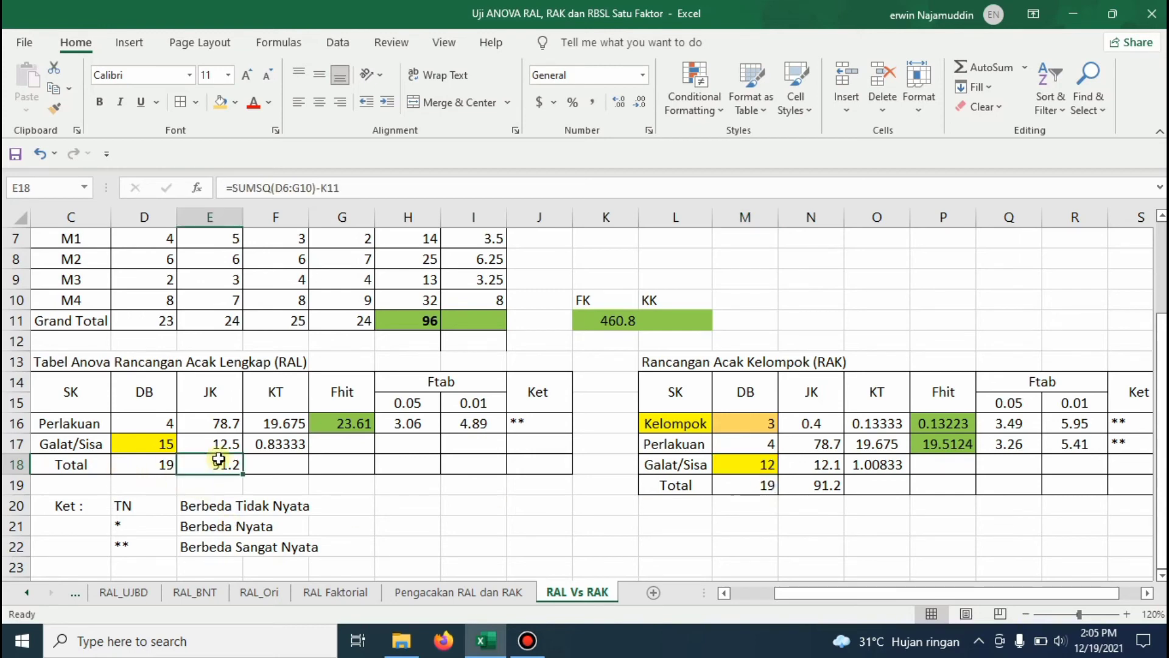
left_click(821, 486)
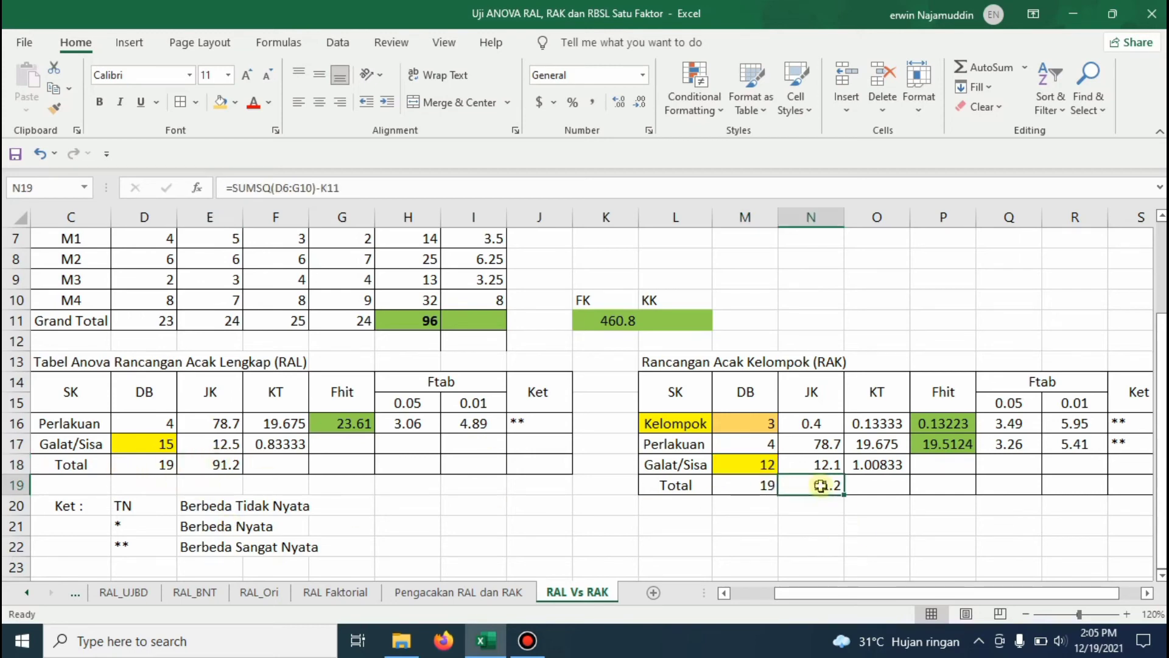
left_click(816, 450)
left_click(225, 425)
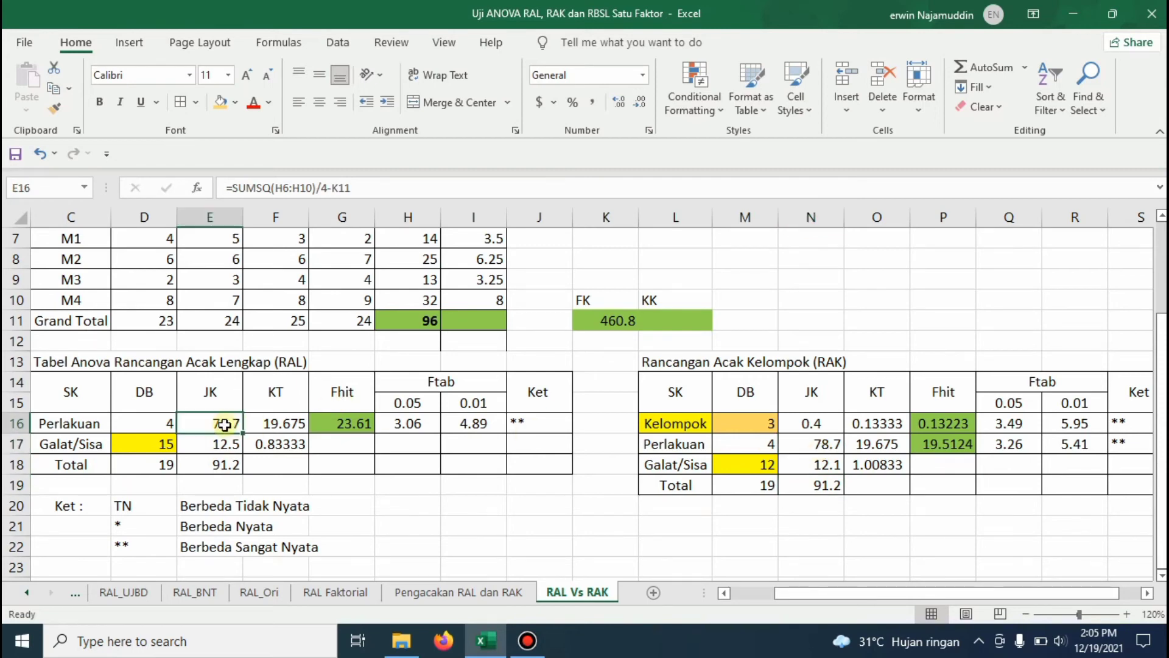
left_click(811, 448)
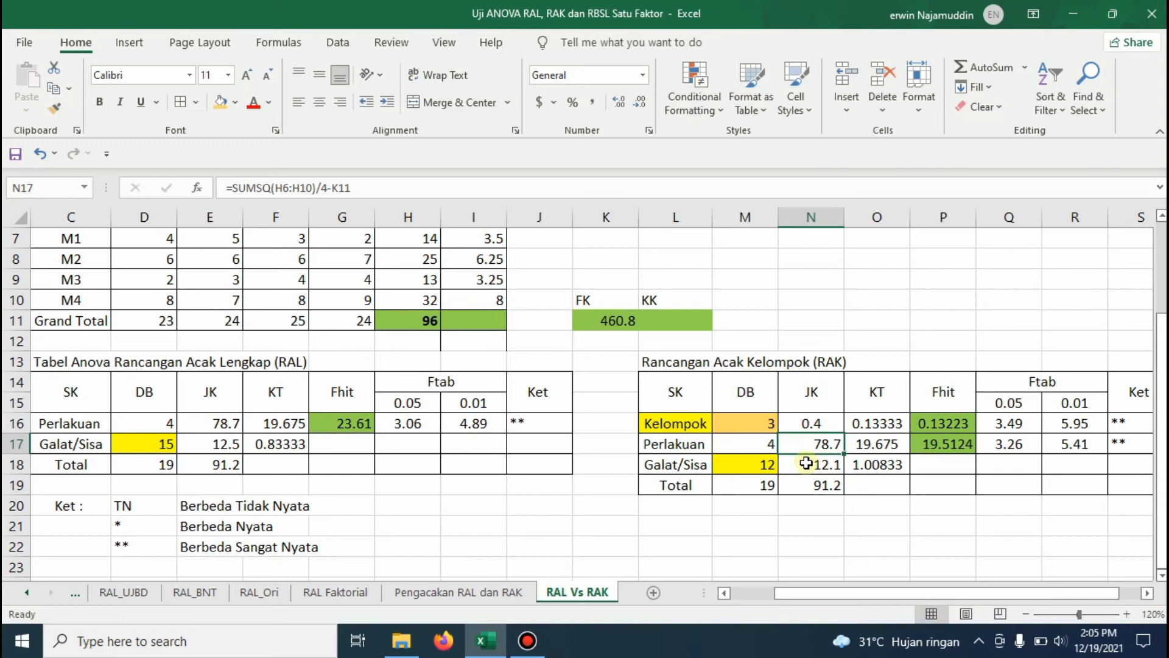
- Fill the Galat/Sisa JK cells N18 and E17 yellow and right-align the Kelompok JK value in N16
left_click(806, 464)
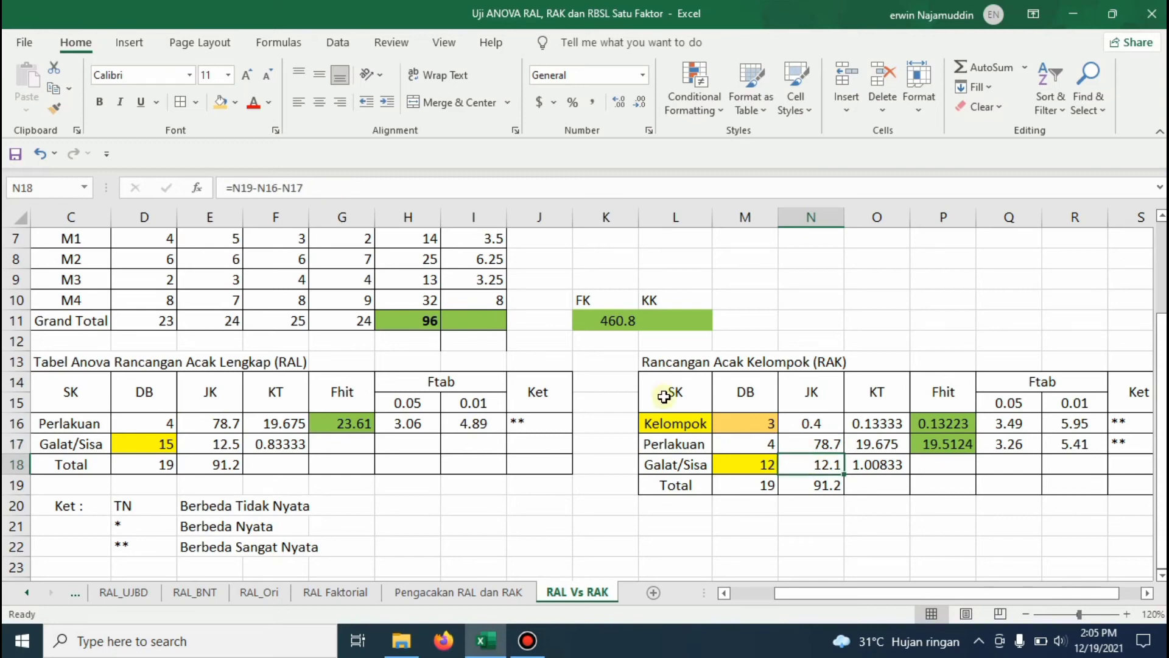
left_click(234, 103)
left_click(249, 262)
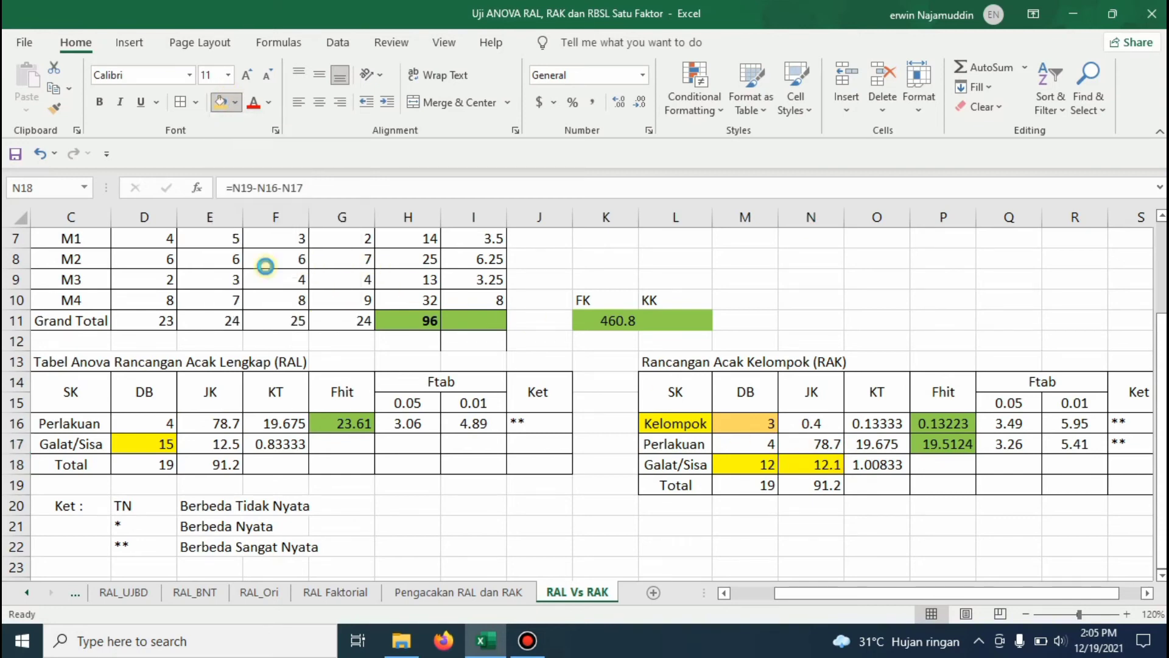
left_click(222, 444)
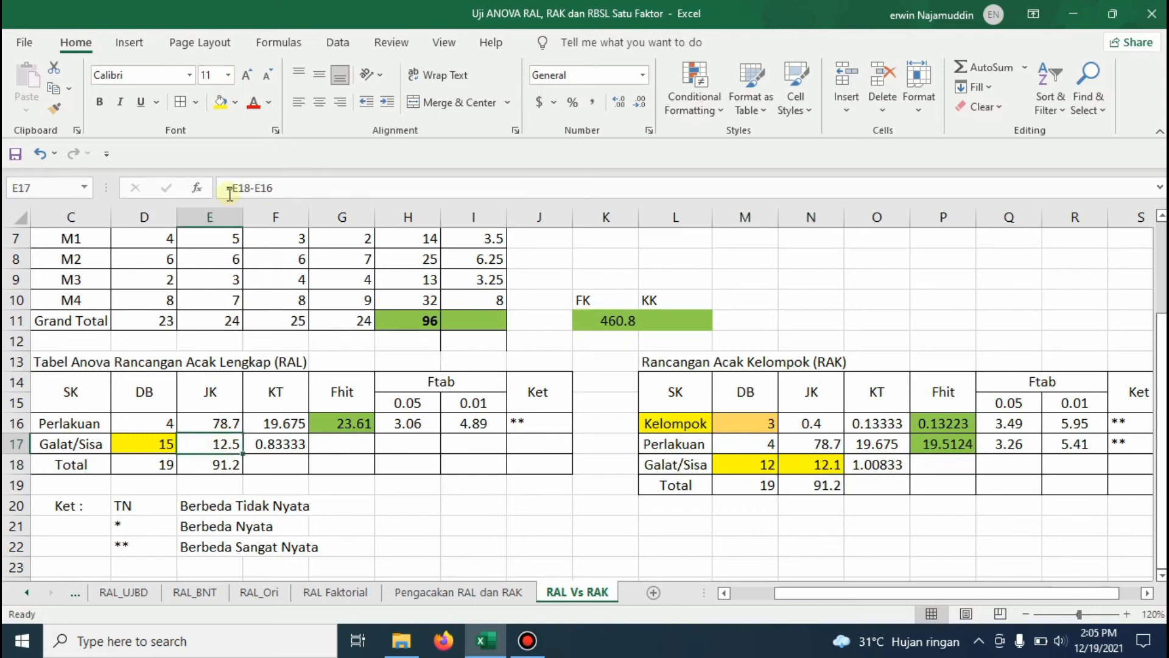
left_click(221, 104)
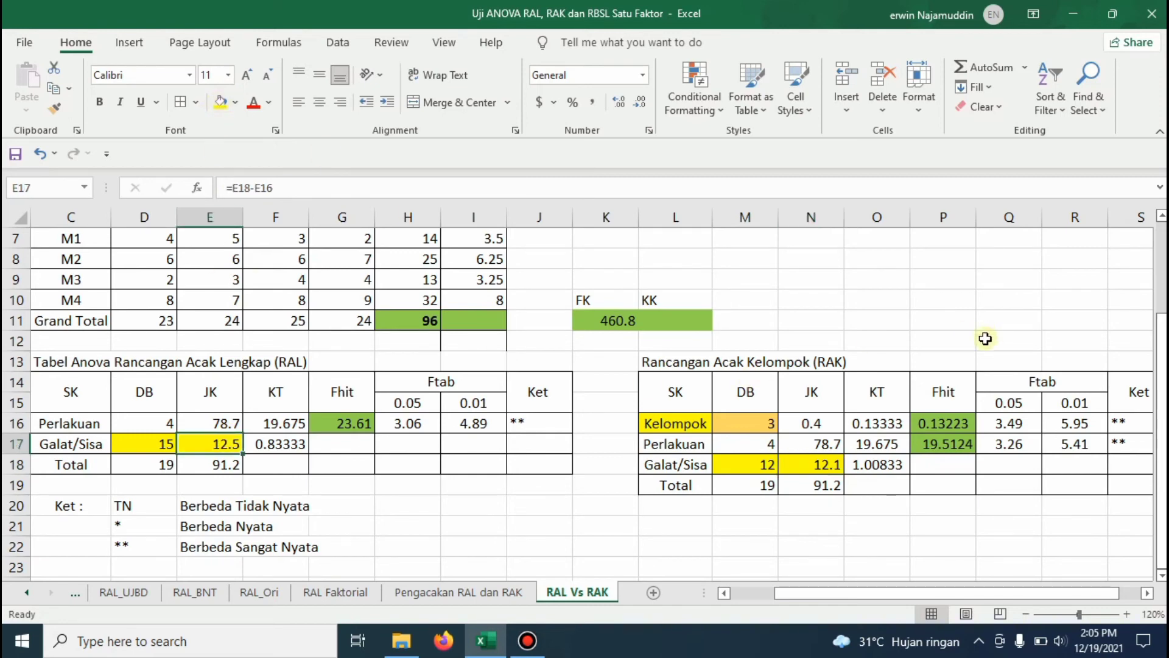
left_click(825, 418)
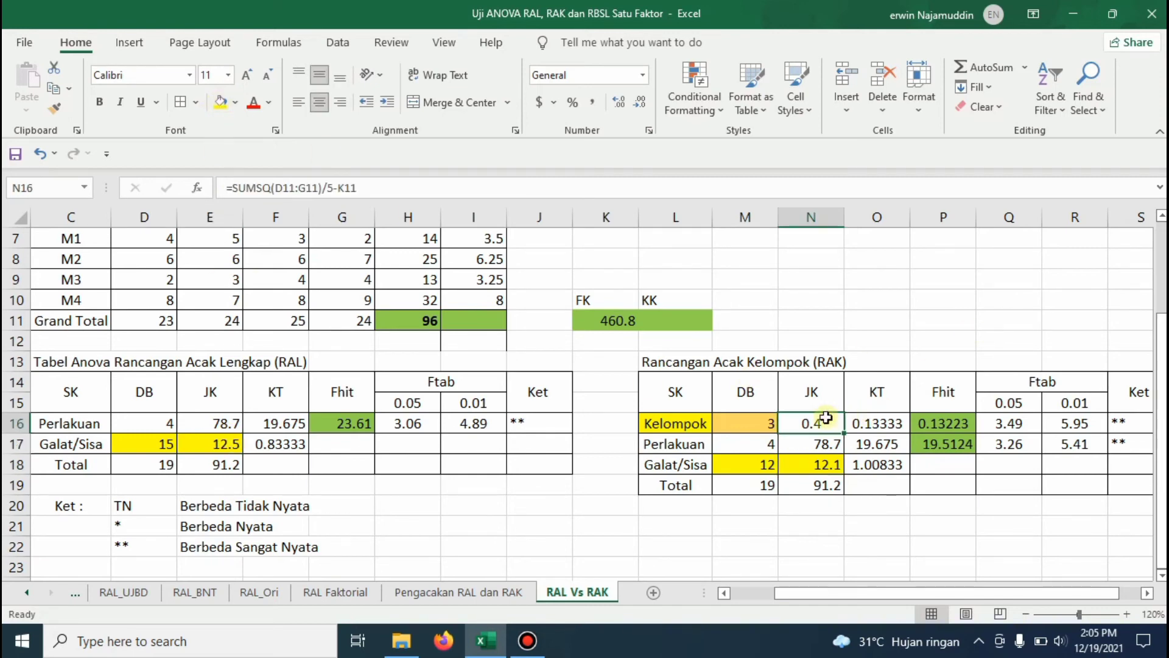
left_click(347, 104)
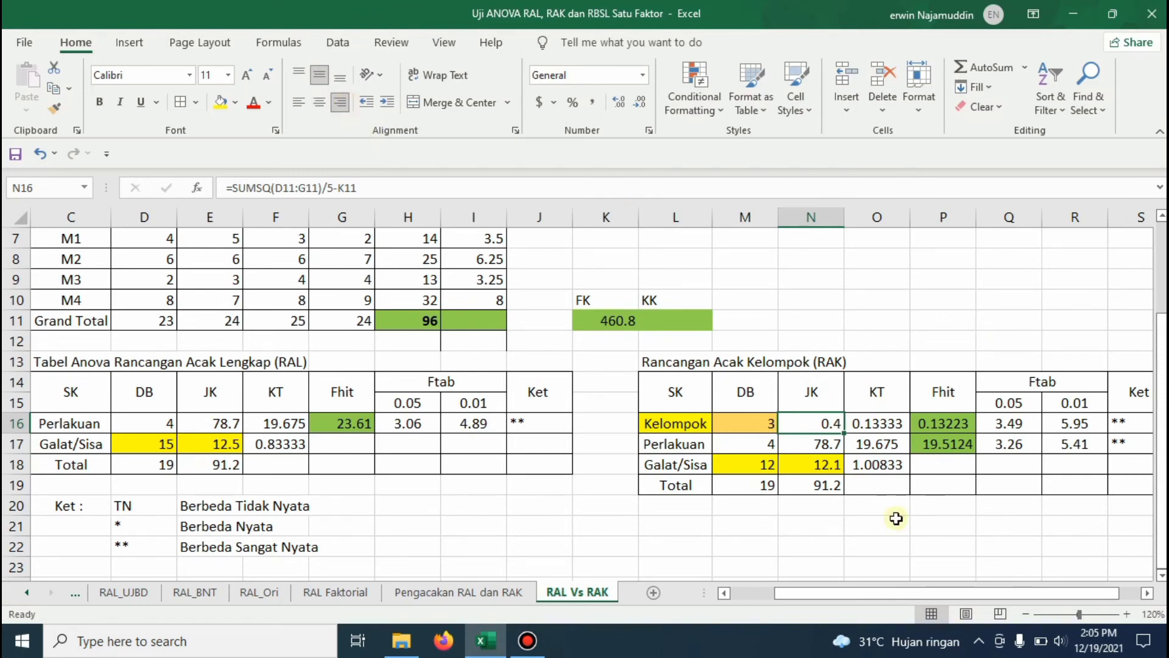
- Examine the RAK Kelompok and Galat/Sisa rows against the group headings I to IV and the group totals in D11:G11
left_click(692, 425)
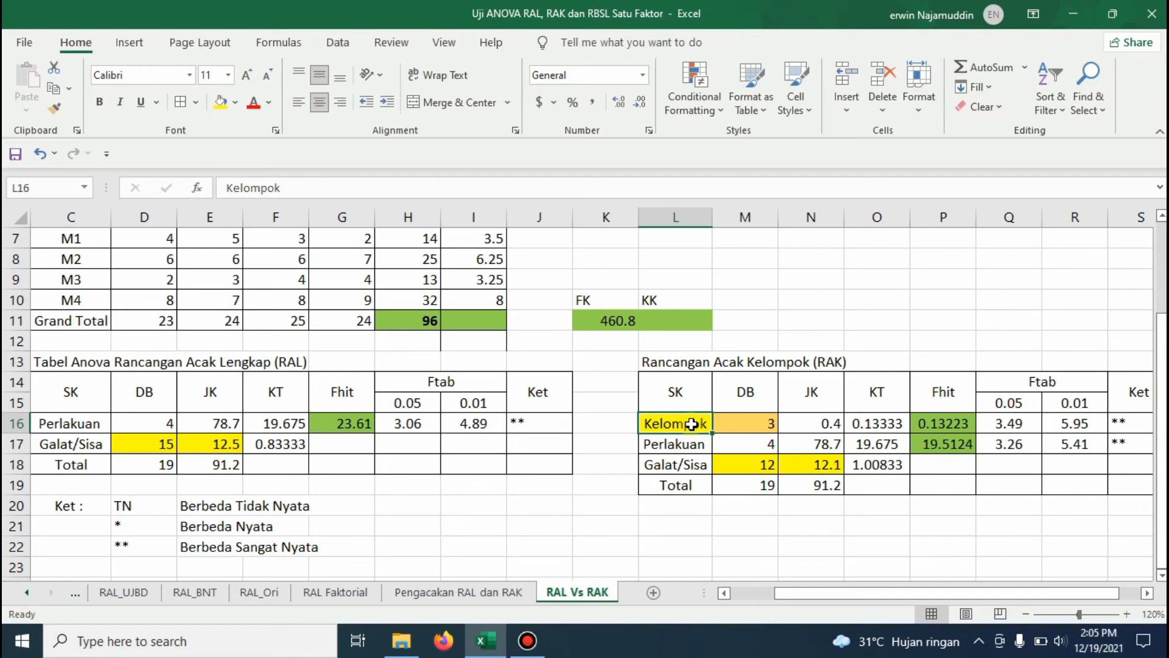
left_click(687, 463)
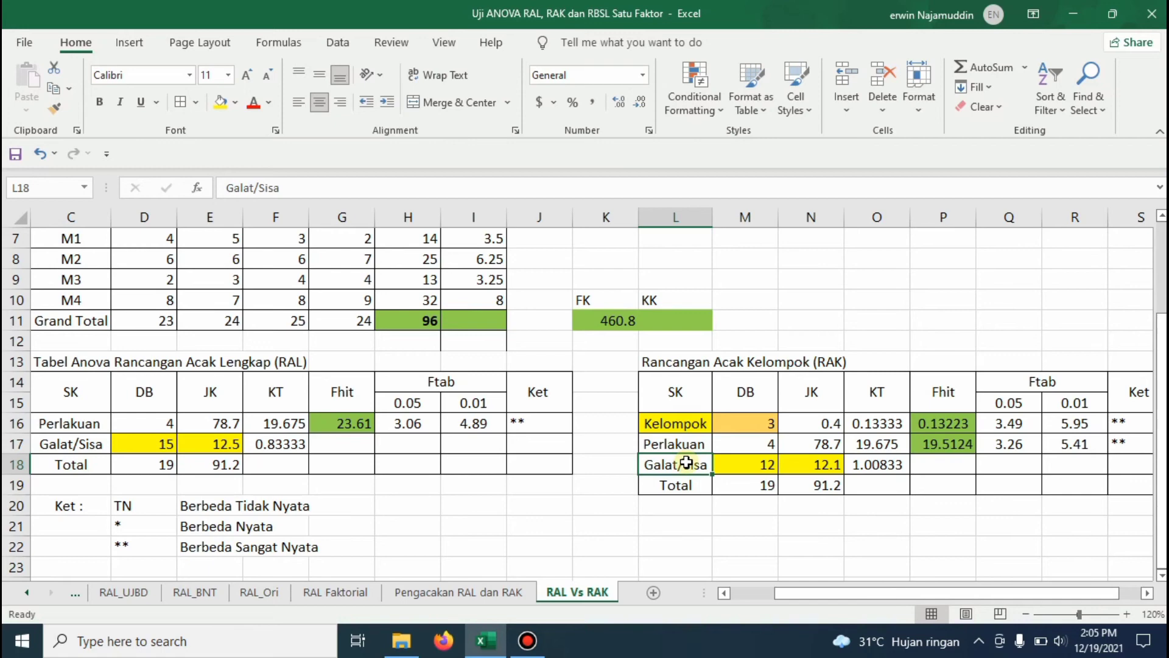
left_click(814, 422)
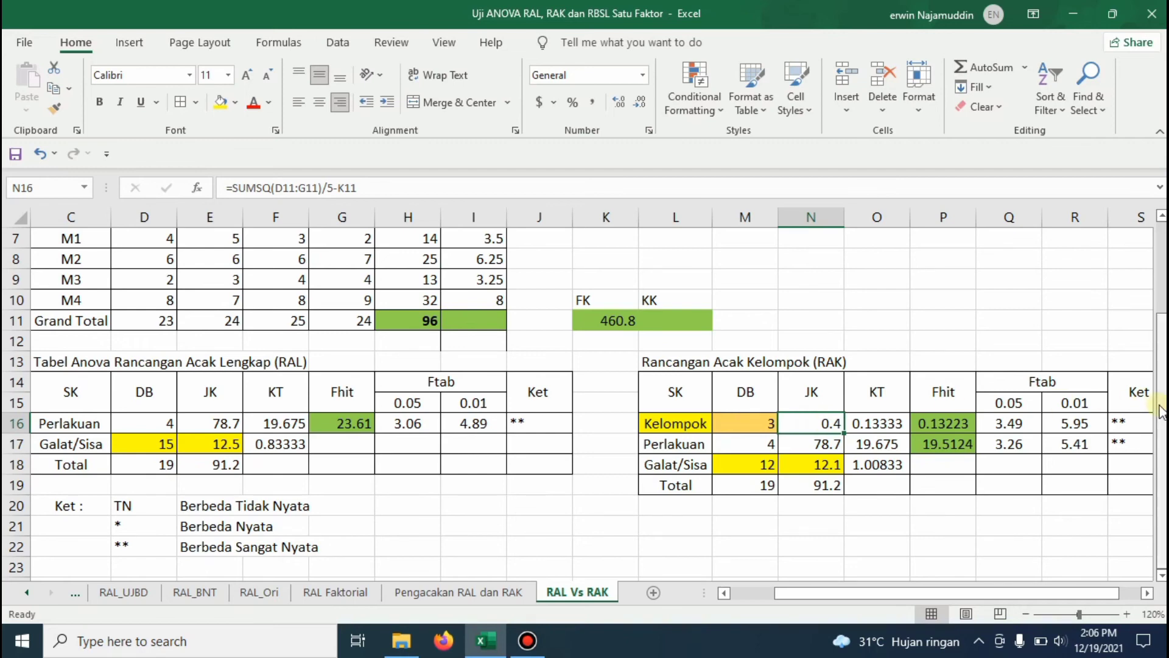
scroll(1097, 400, "up", 3)
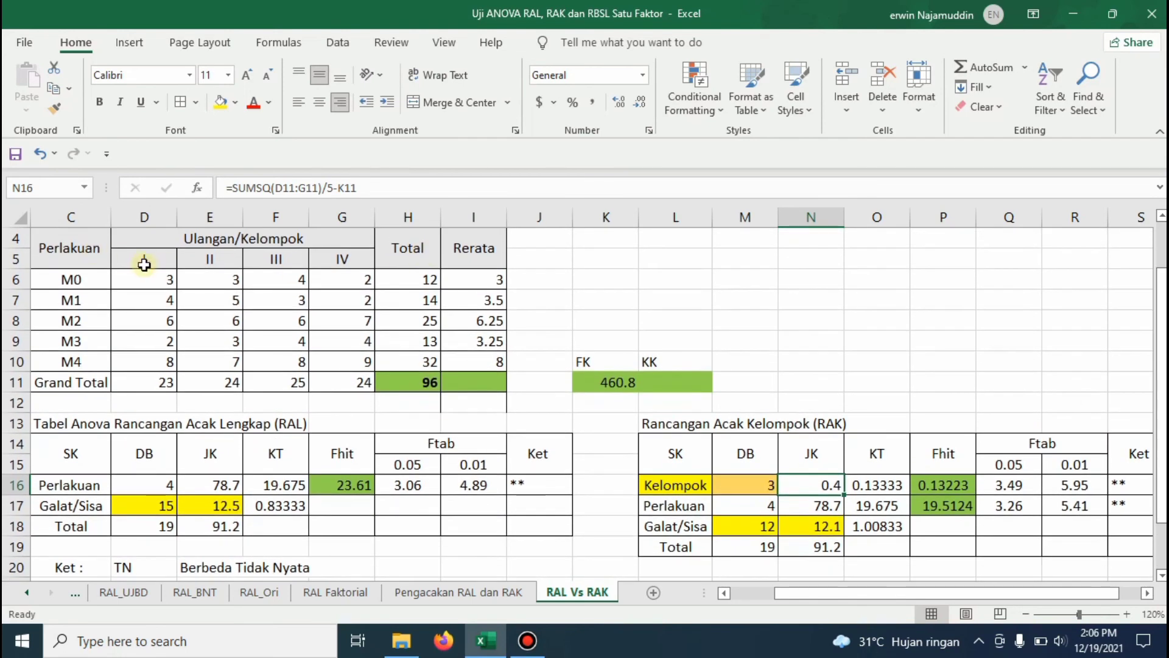
left_click(146, 264)
left_click(194, 260)
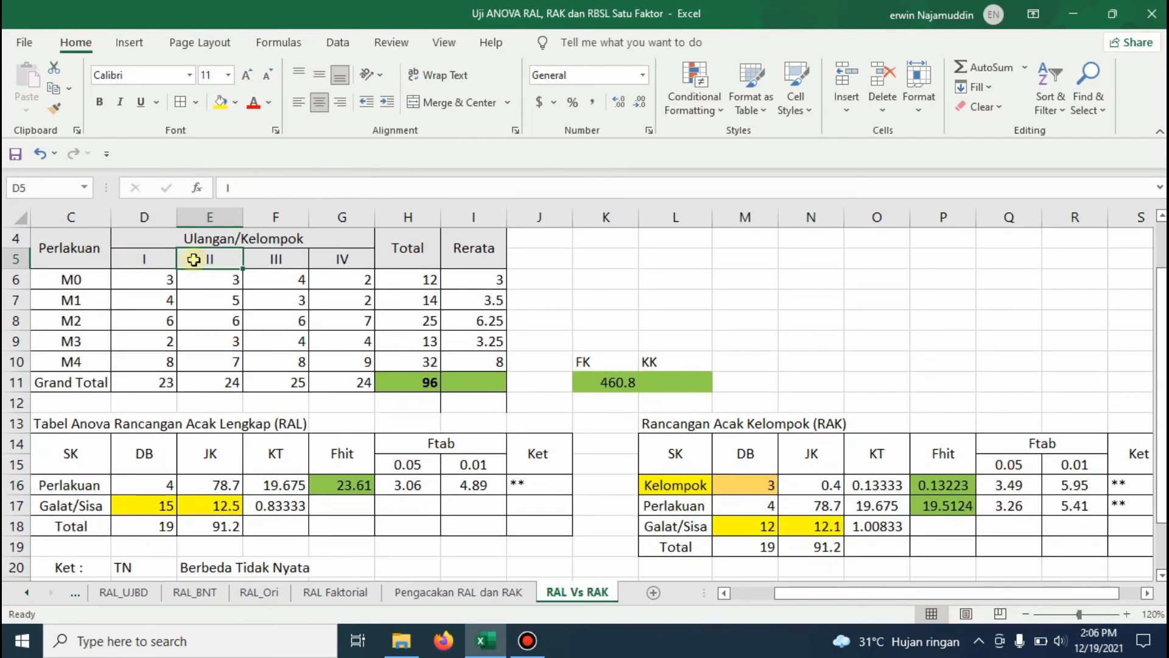
left_click(273, 261)
left_click(352, 265)
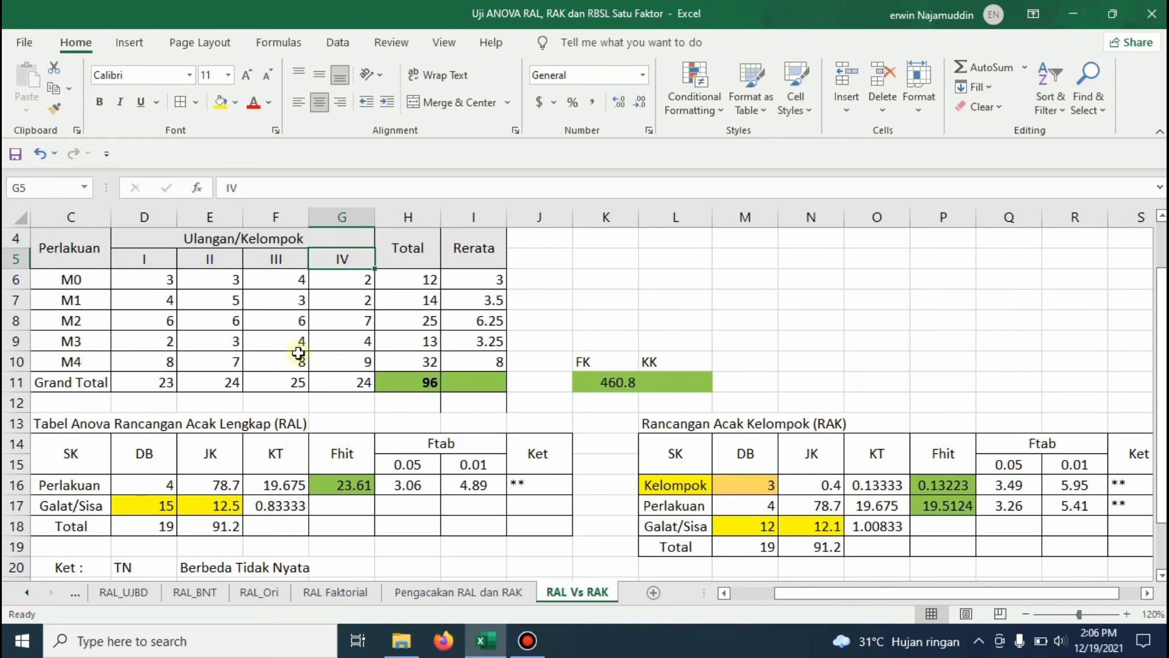
left_click_drag(166, 384, 198, 382)
left_click(198, 381)
left_click(304, 383)
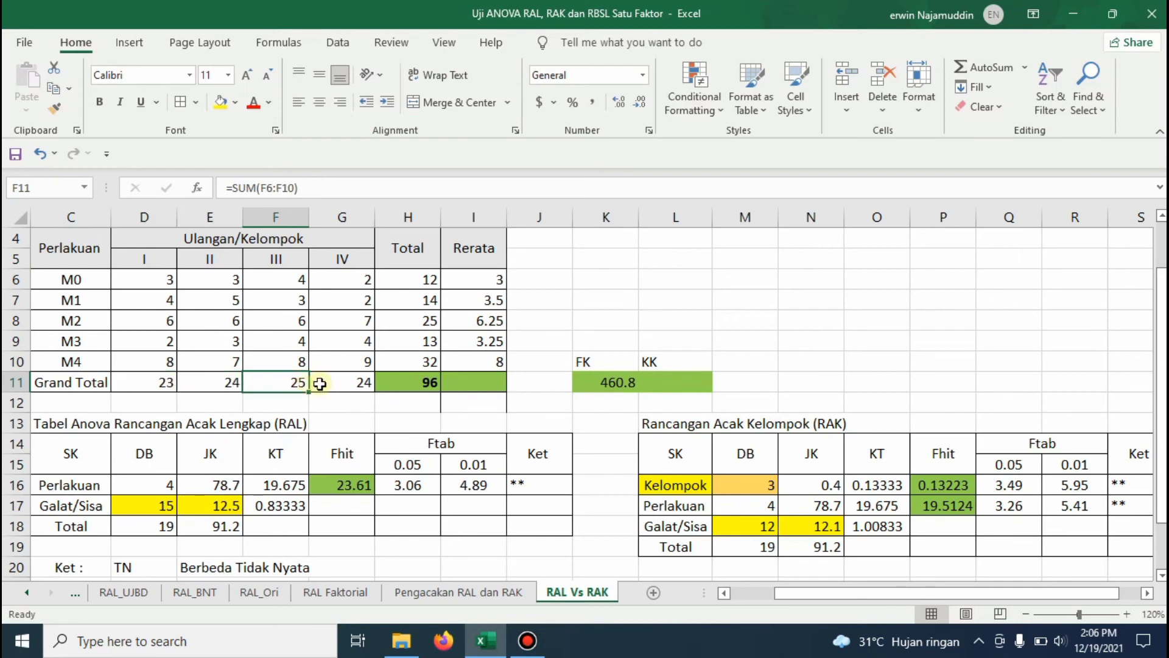
left_click(357, 383)
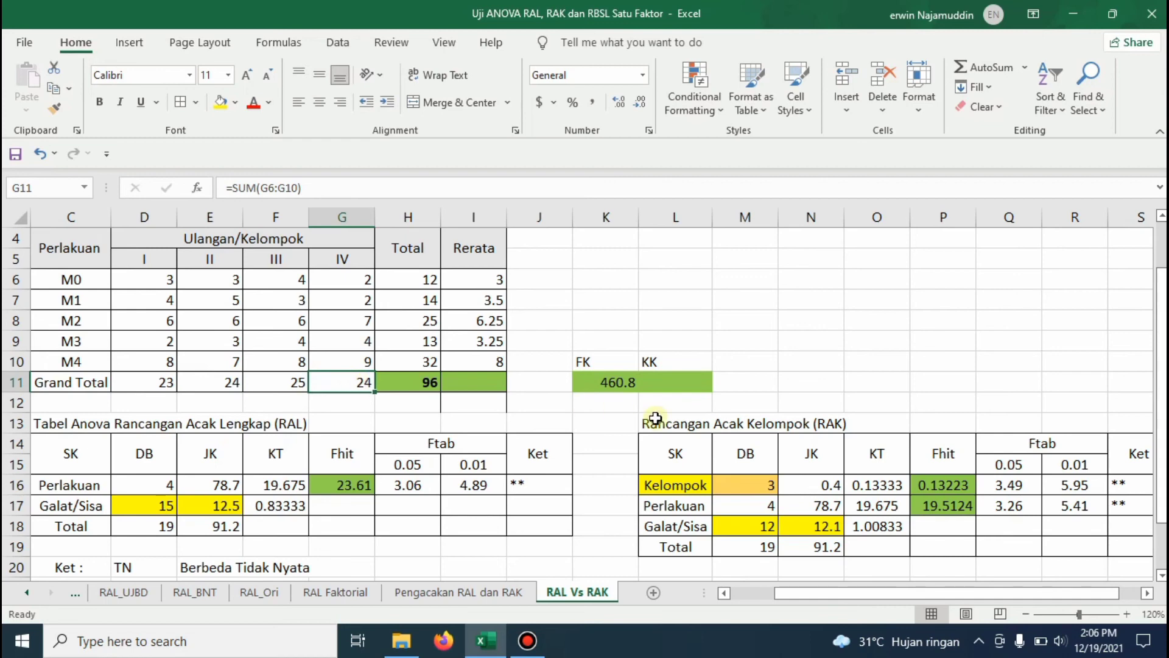
- Check the Kelompok JK and Fhit in the RAK table and change the Kelompok Ket in S16 to TN
left_click(791, 486)
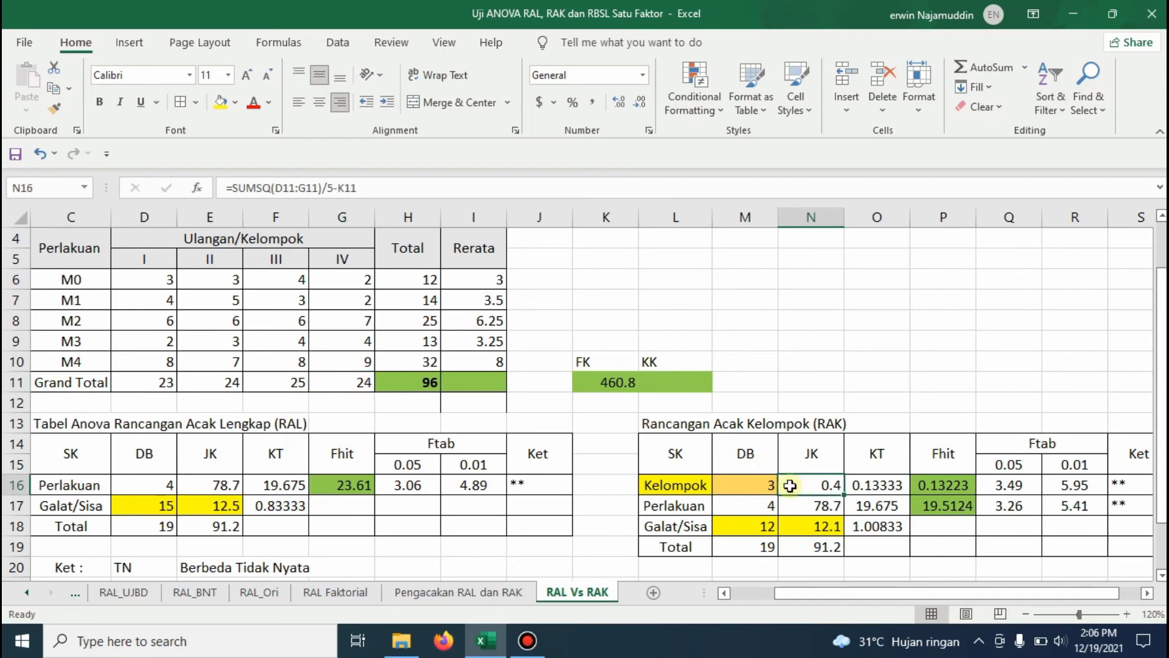
left_click(959, 485)
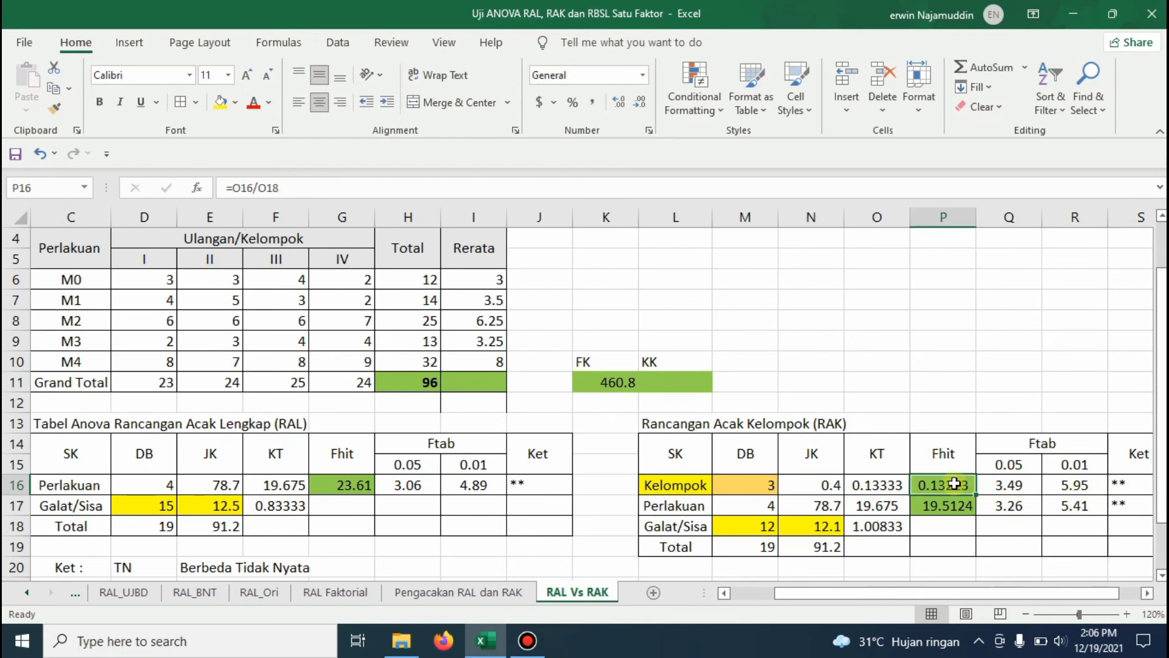
left_click(1131, 487)
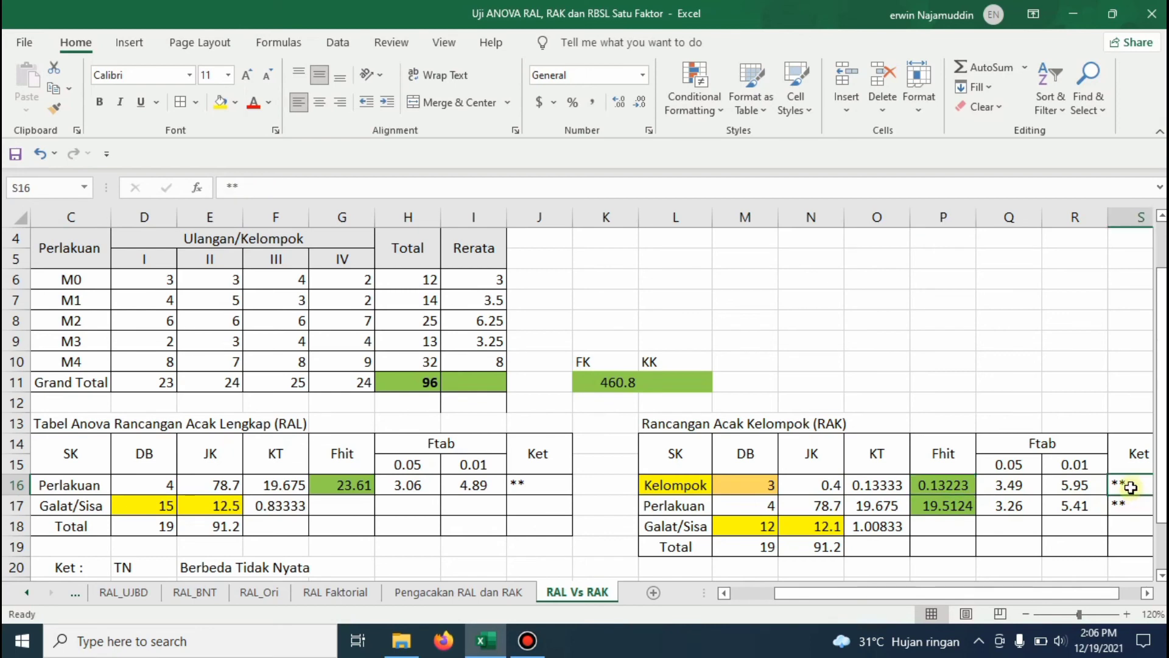
type("T")
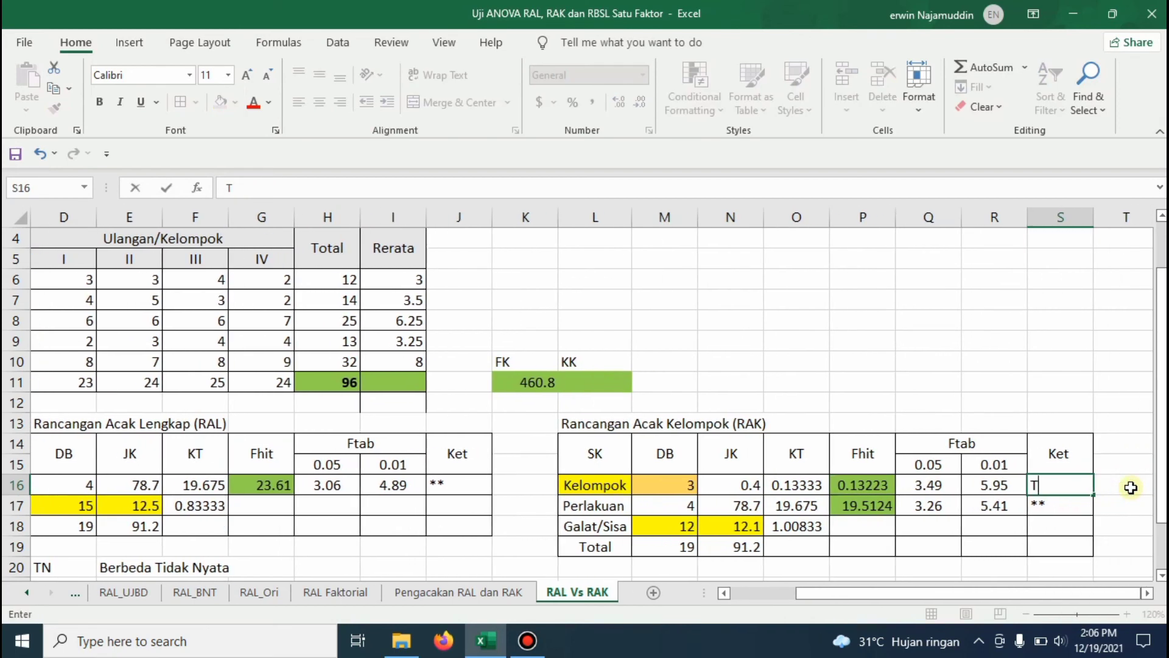
type("n")
key("BackSpace")
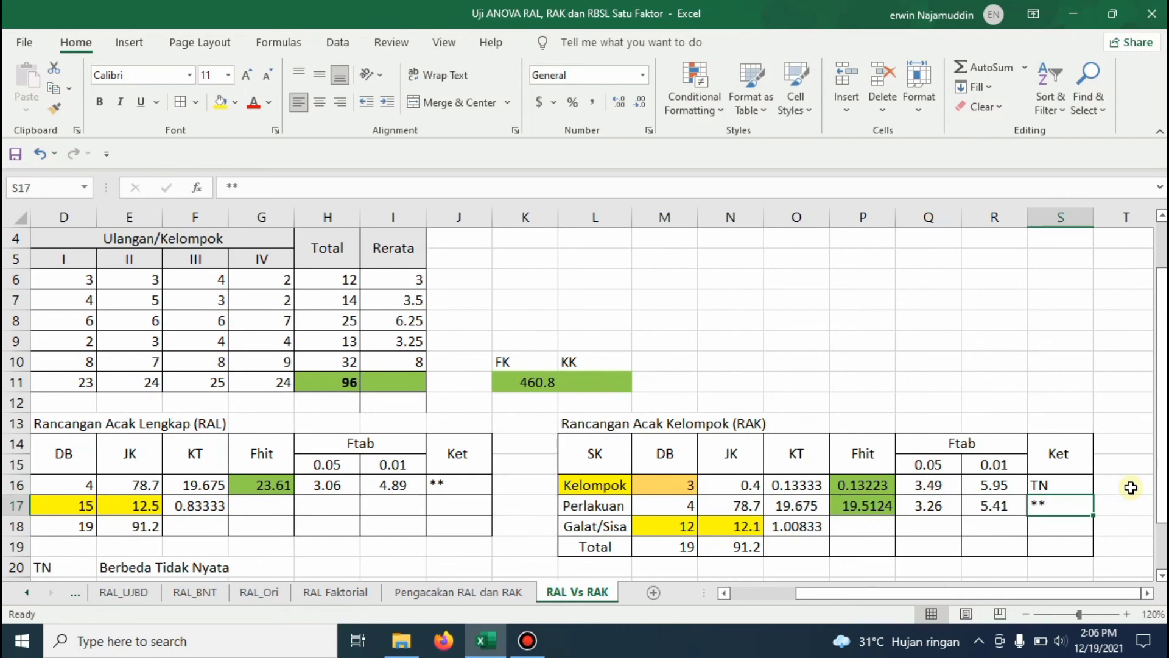
- Review the Kelompok row of the RAK table between its SK label and its Ket entry, alongside the RAL table
key("Up")
key("Left")
key("Left")
key("Left")
key("Left")
key("Left")
key("Left")
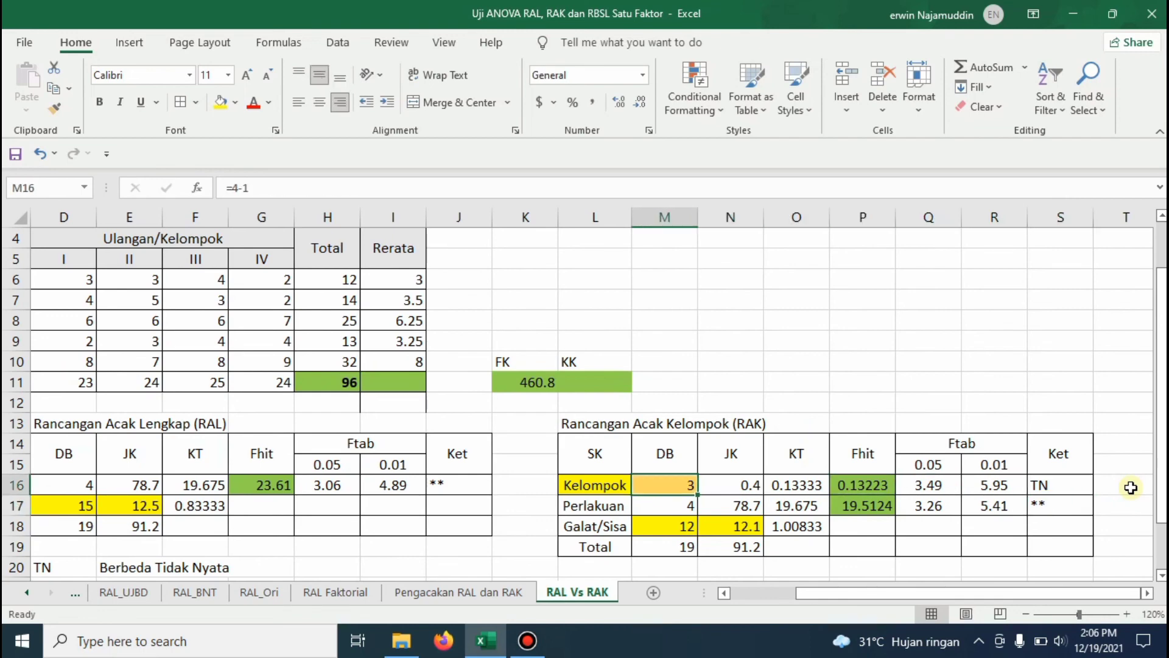
key("Left")
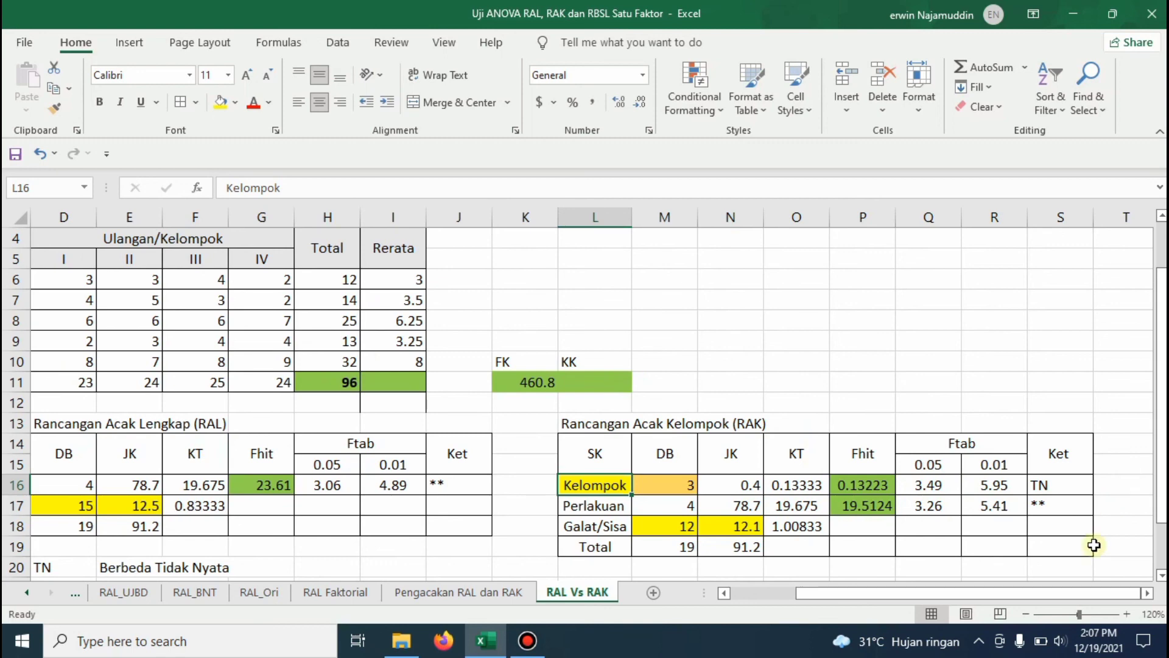
left_click(1039, 486)
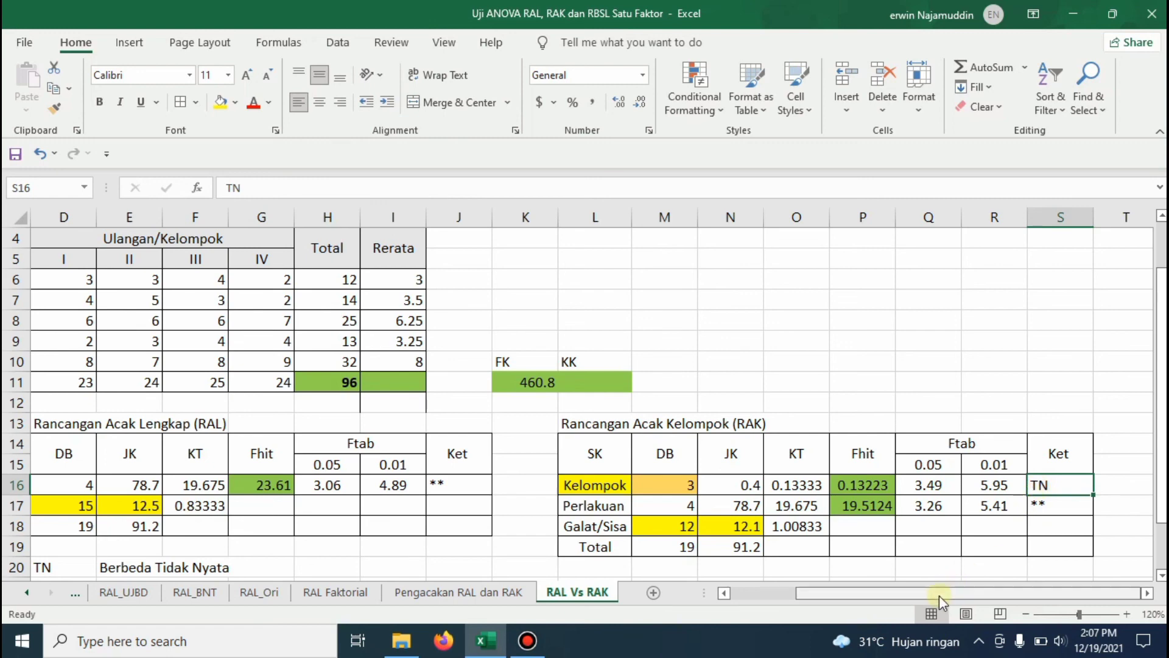
left_click_drag(940, 595, 735, 573)
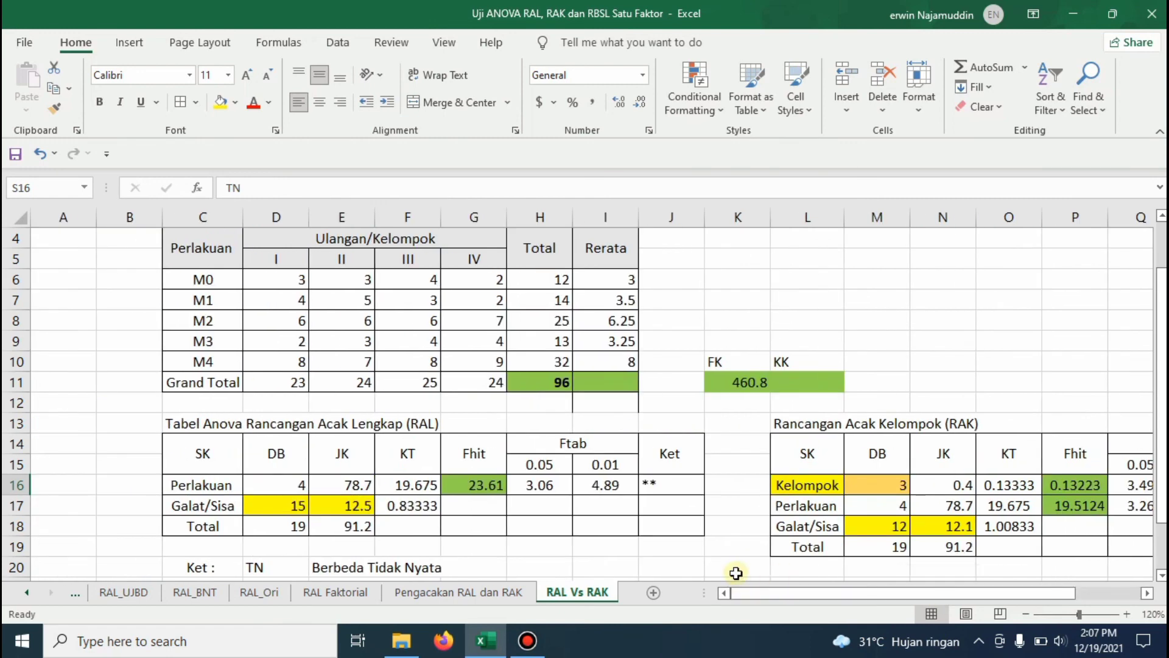